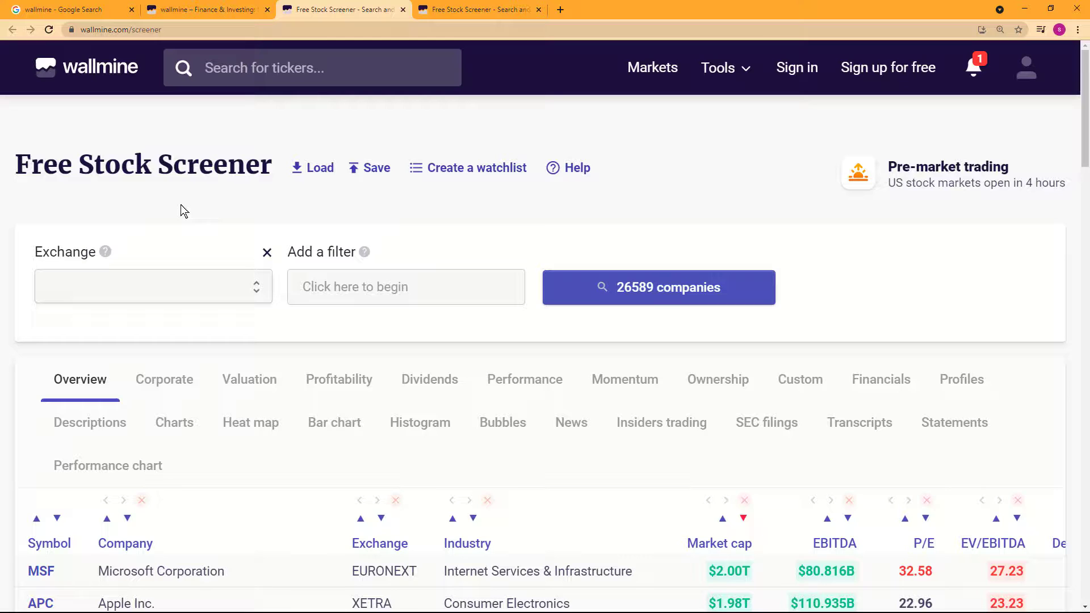
Step: Look through the exchanges offered by the Exchange filter, and switch to the other open stock screener page
left_click(140, 288)
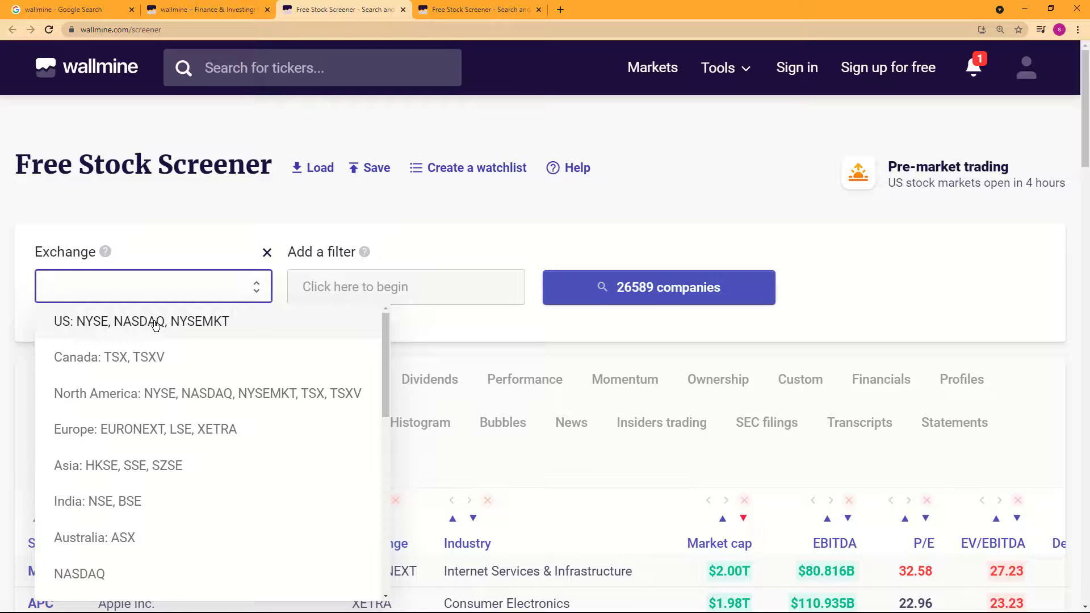
scroll(292, 486, "down", 2)
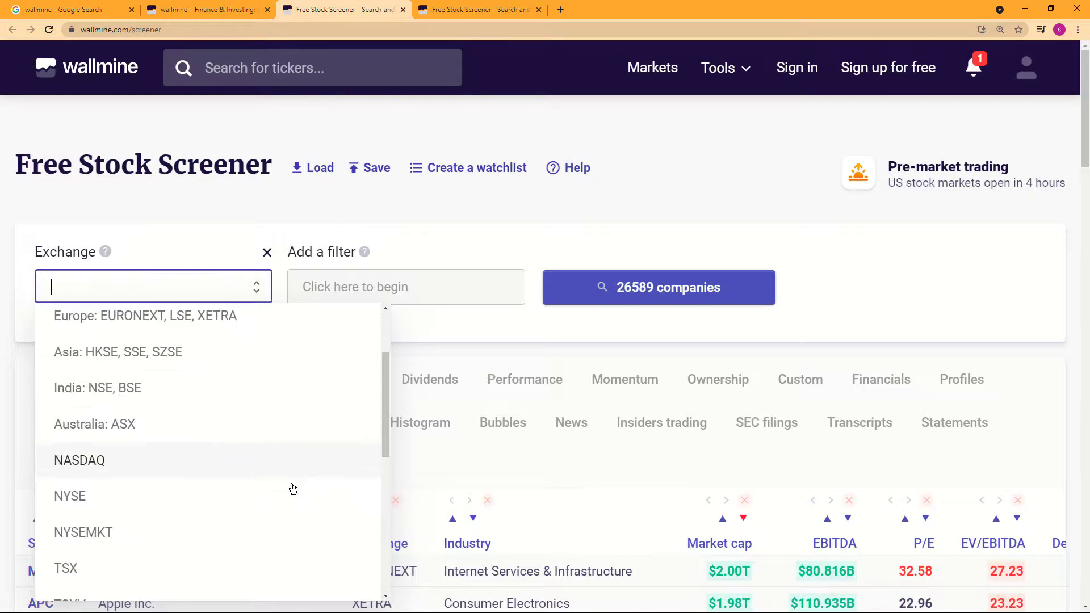
scroll(292, 488, "down", 3)
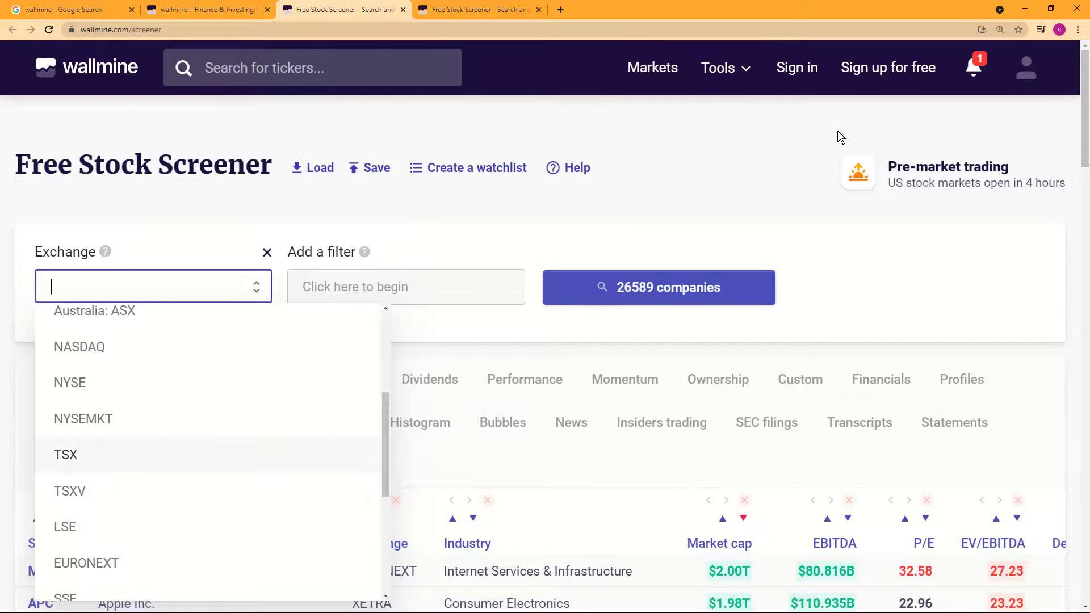
left_click(492, 10)
scroll(519, 264, "down", 2)
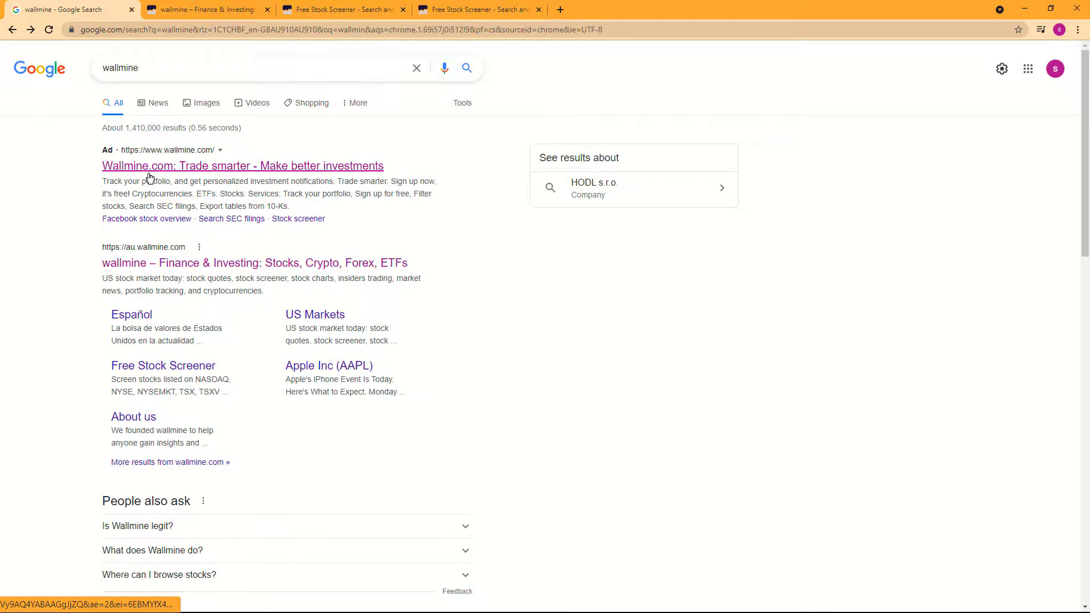
Step: Enlarge the Google results page to 150% and open the sponsored Wallmine.com result
key("ctrl+plus")
key("ctrl+plus")
key("ctrl+plus")
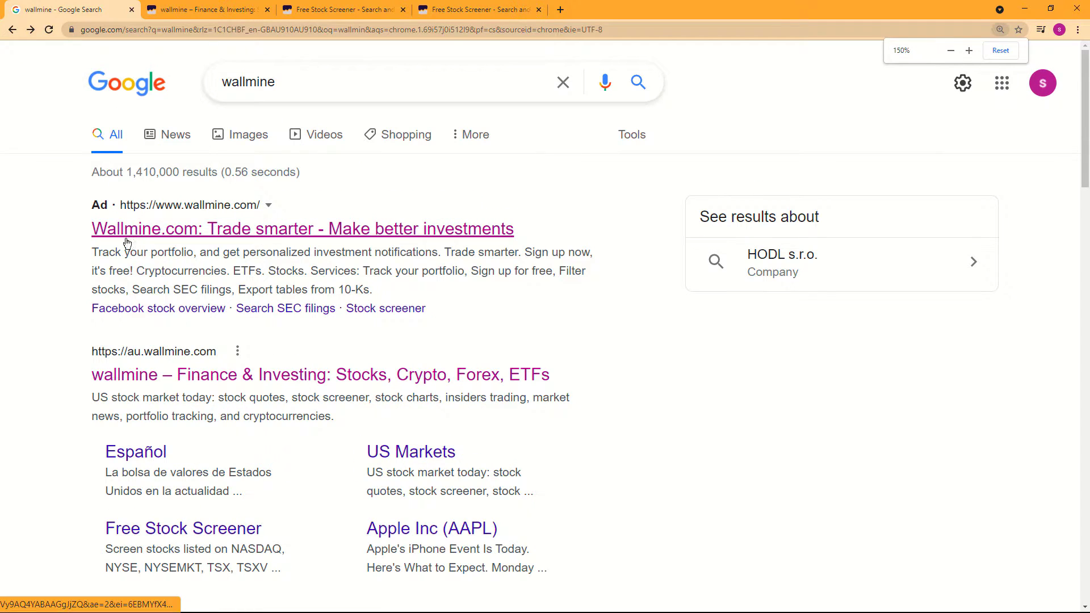
left_click(196, 236)
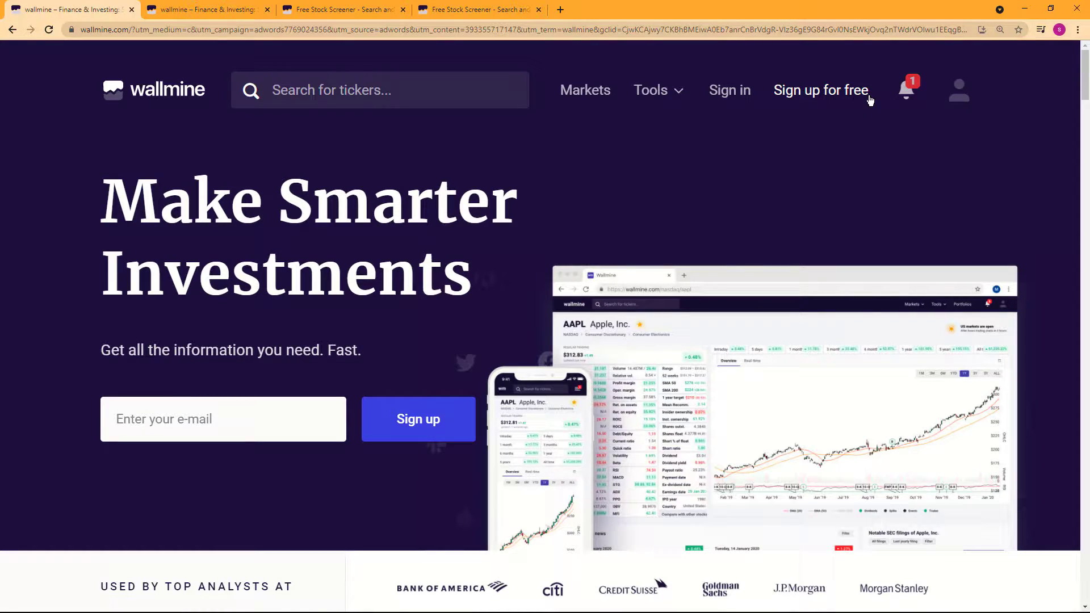
Step: Open the Stock screener tool from the wallmine home page and close its filter list
mouse_move(961, 105)
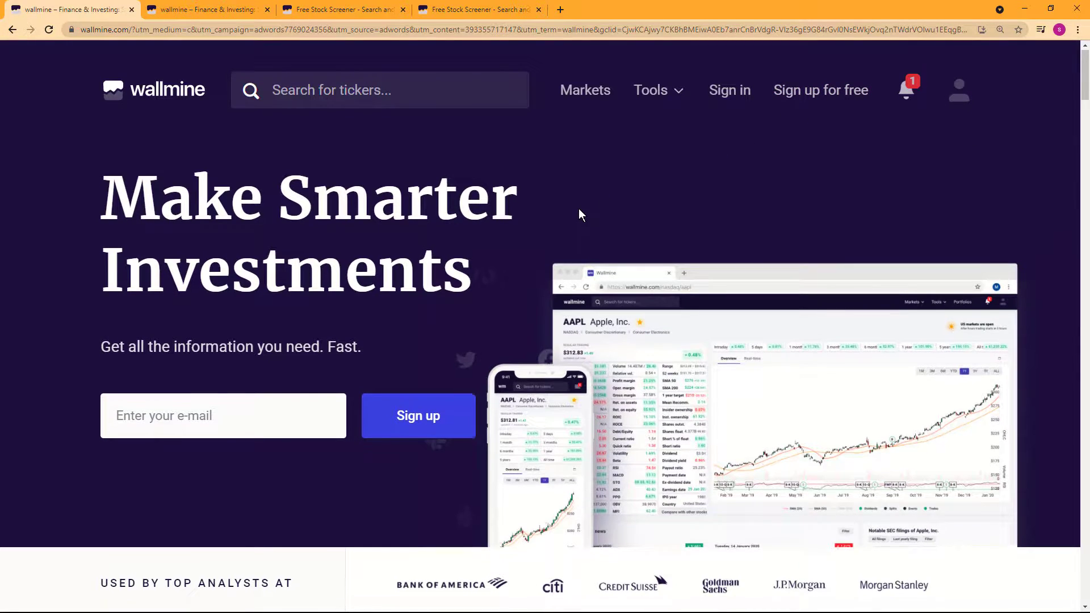
scroll(580, 212, "down", 2)
scroll(579, 212, "up", 2)
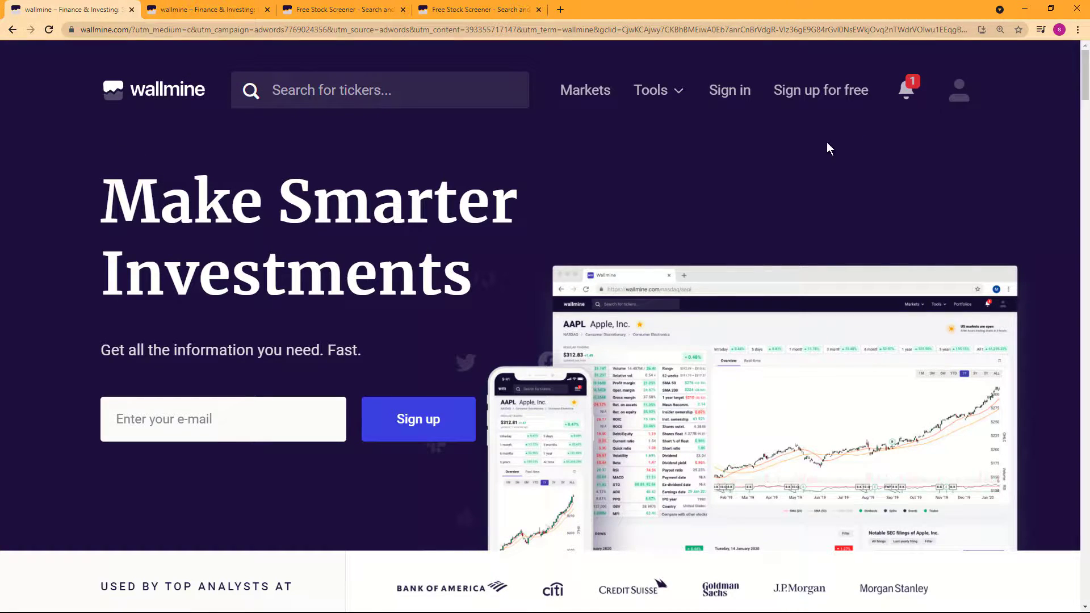
left_click(674, 107)
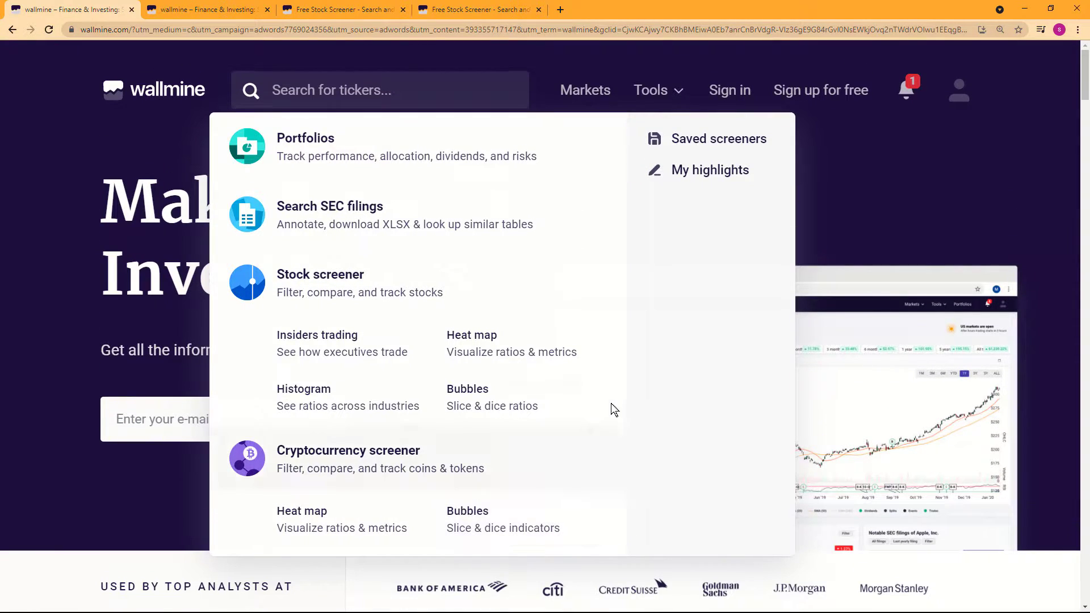
left_click(346, 293)
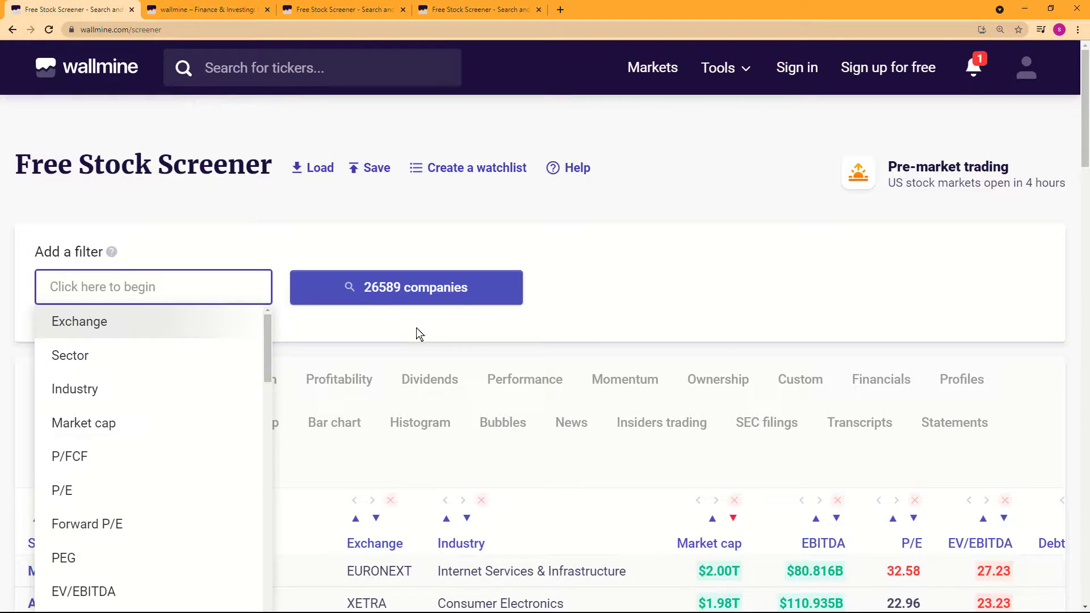
mouse_move(729, 384)
left_click(152, 215)
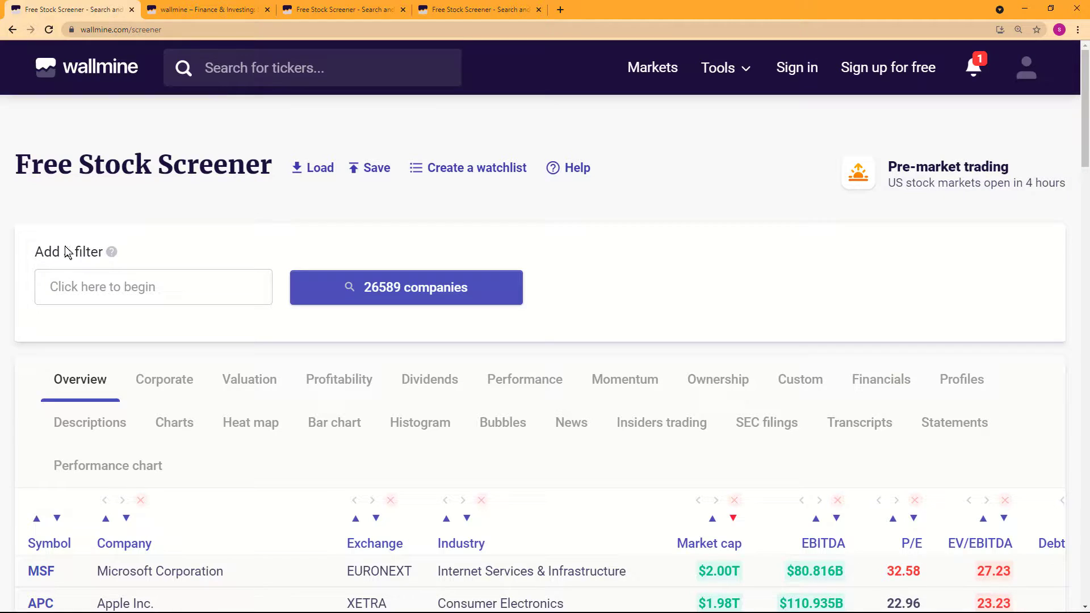
Step: Look through the filters available in the stock screener, from Exchange down to the margin, ratio and revenue filters
left_click(79, 282)
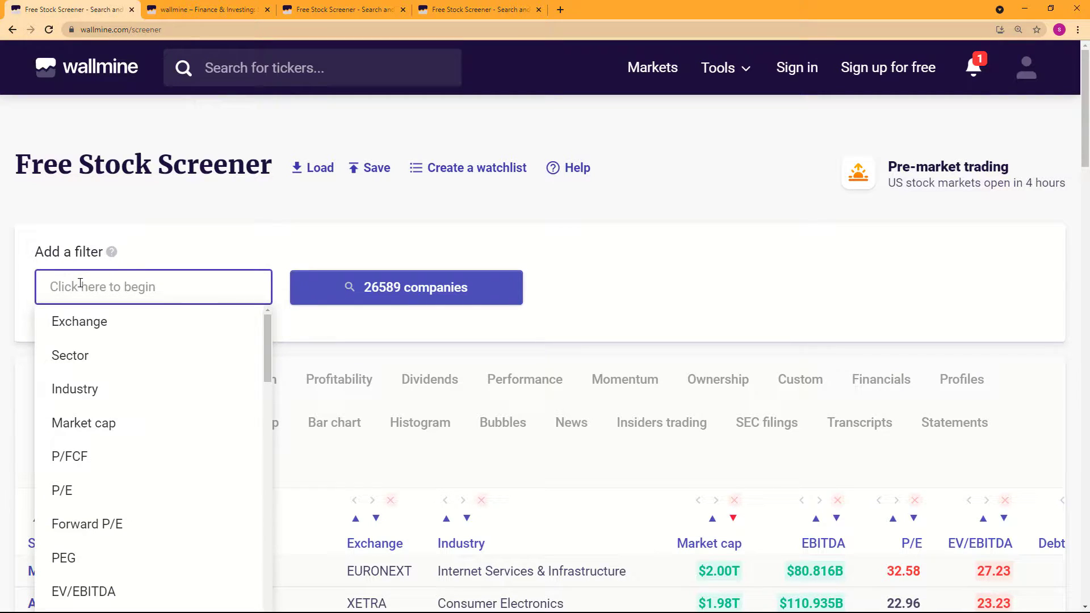
scroll(145, 389, "down", 1)
scroll(149, 392, "up", 1)
scroll(183, 452, "down", 9)
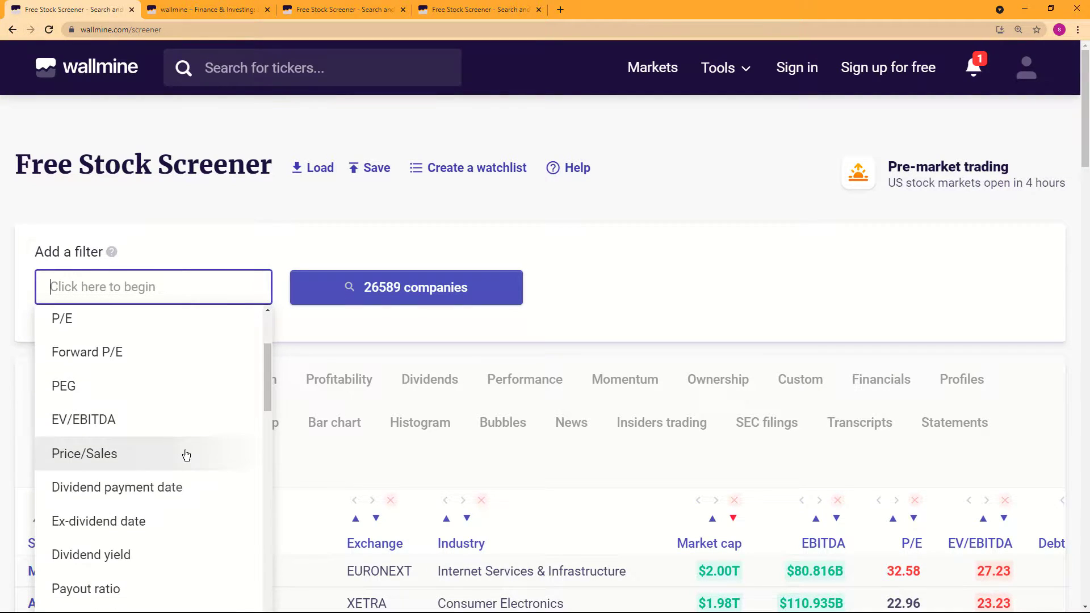
left_click_drag(263, 435, 261, 482)
scroll(192, 411, "down", 3)
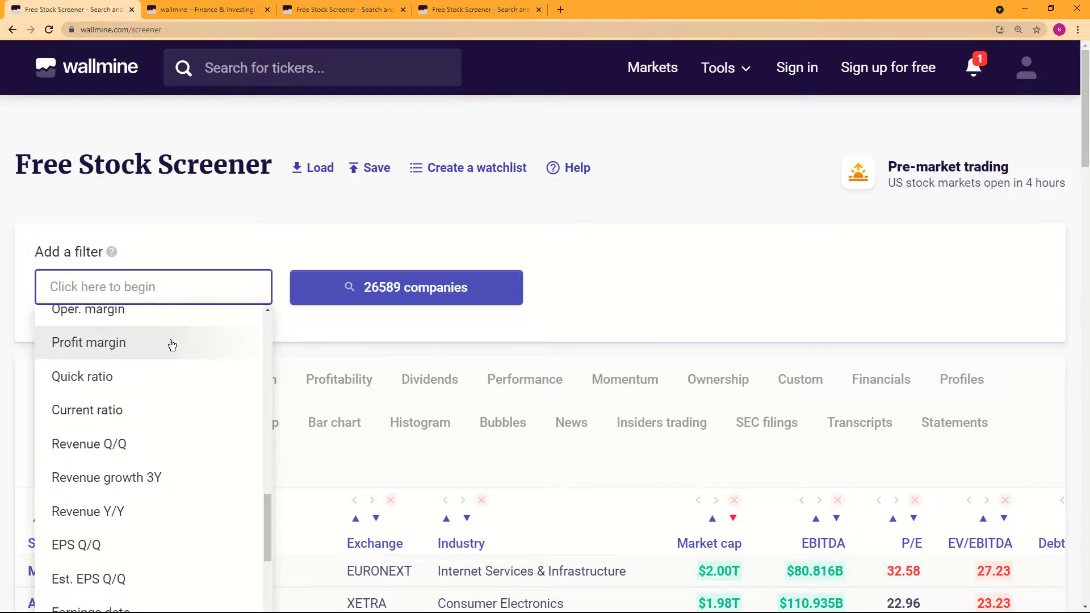
scroll(172, 342, "up", 3)
scroll(172, 343, "up", 10)
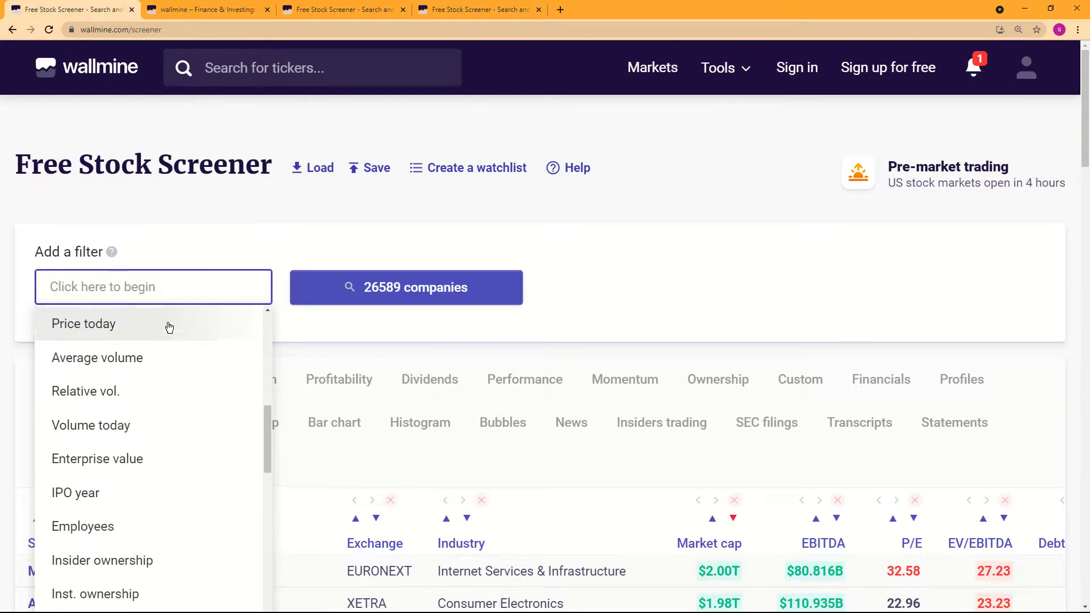
scroll(166, 324, "up", 5)
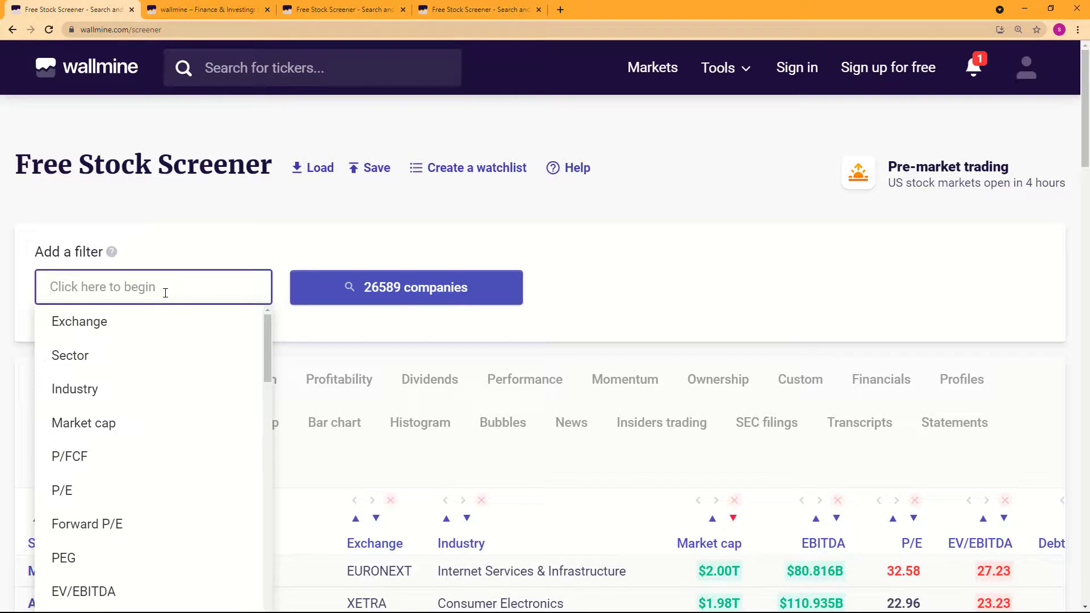
Step: Add an Exchange filter and choose the Australian exchange ASX
left_click(88, 328)
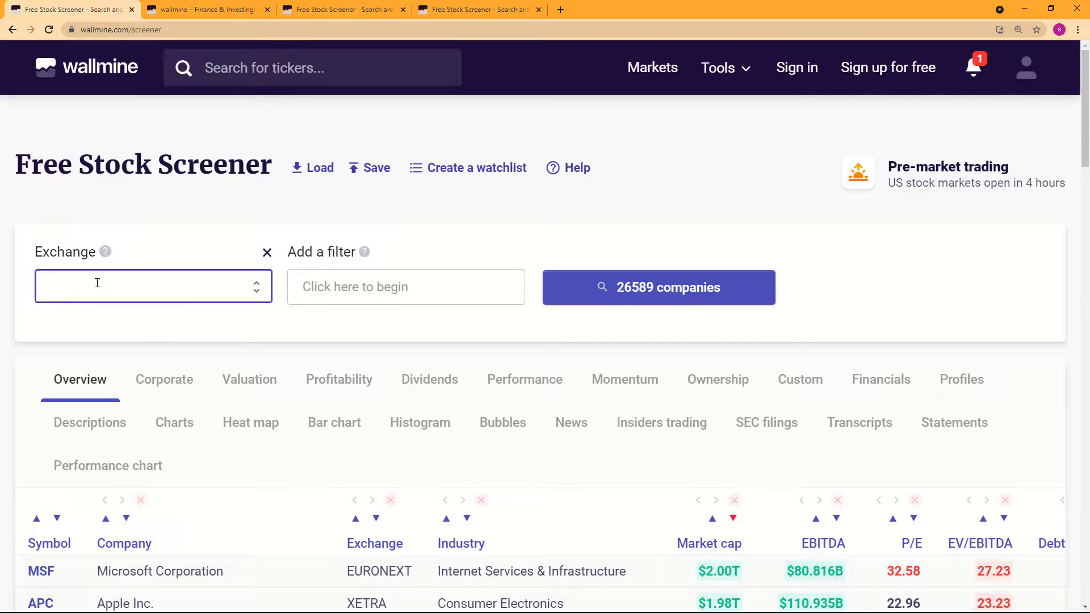
left_click(127, 290)
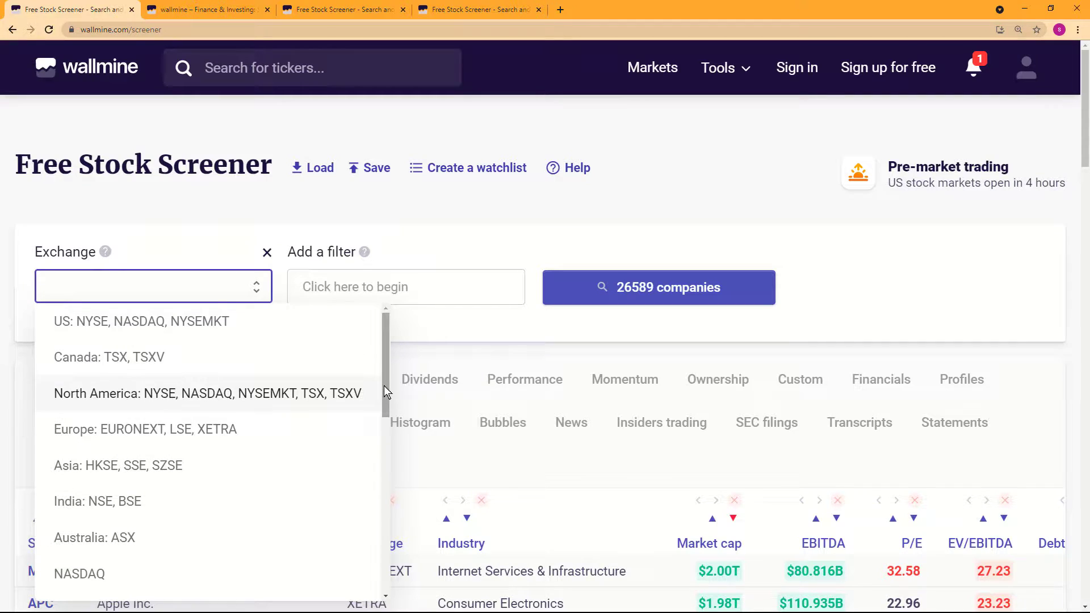
left_click_drag(384, 390, 393, 576)
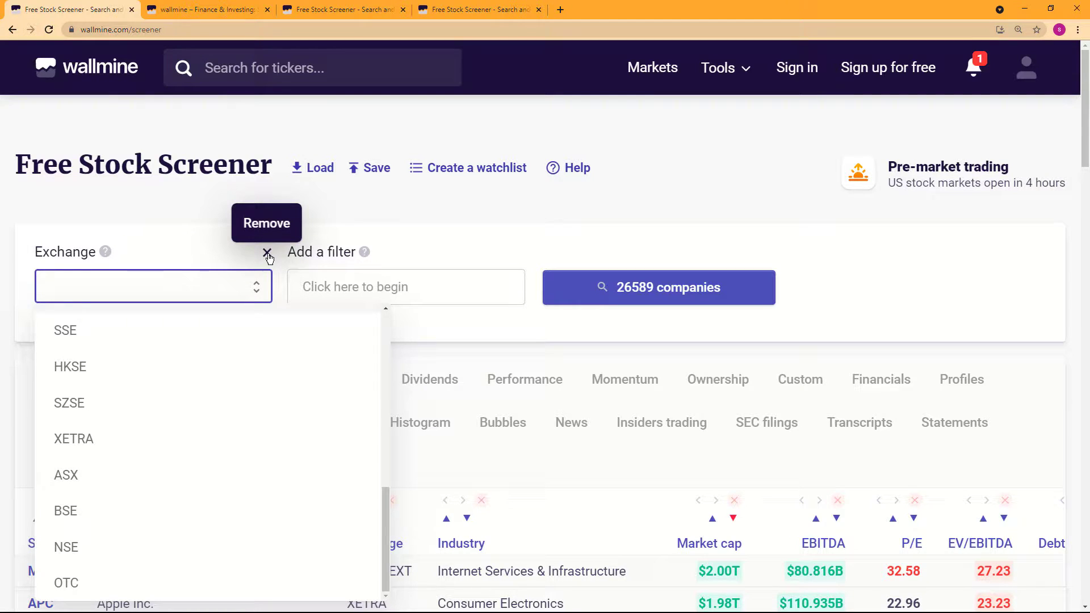
left_click(166, 483)
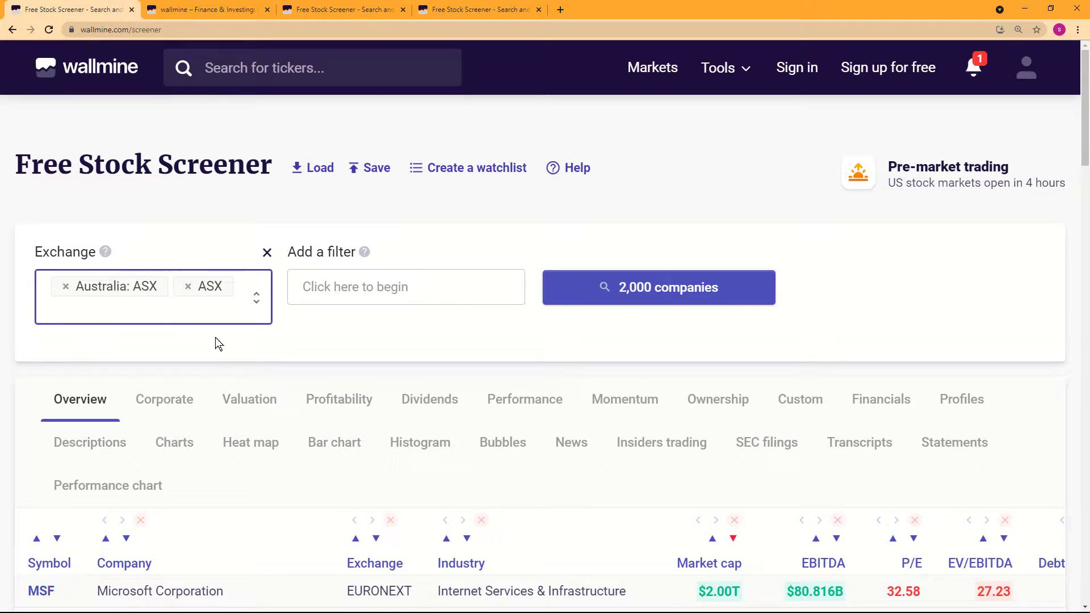
Step: Replace ASX in the Exchange filter with the US group of NYSE, NASDAQ and NYSEMKT
left_click(65, 288)
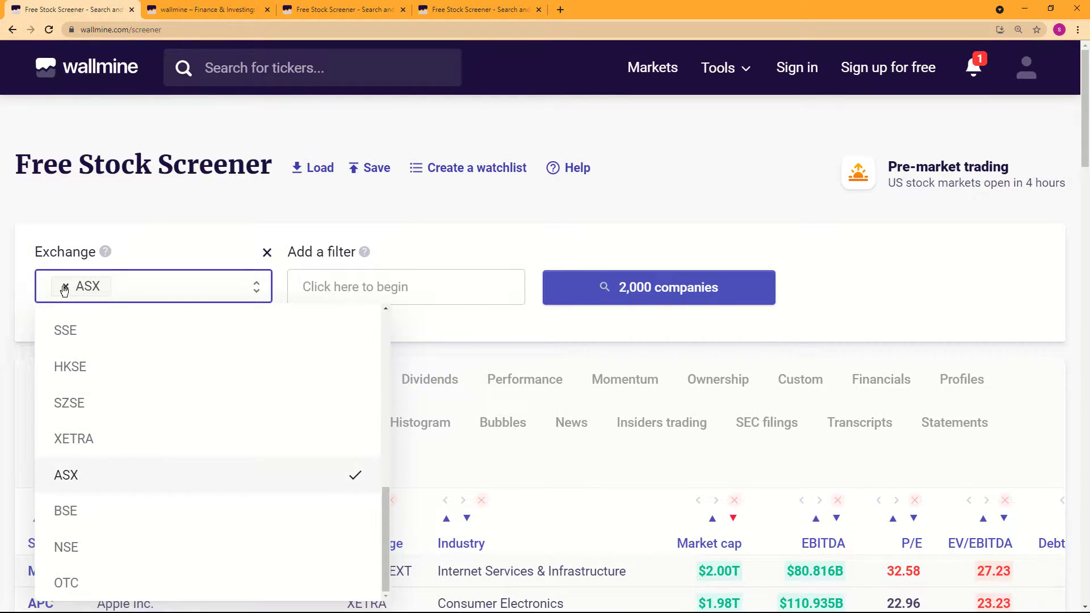
left_click(64, 289)
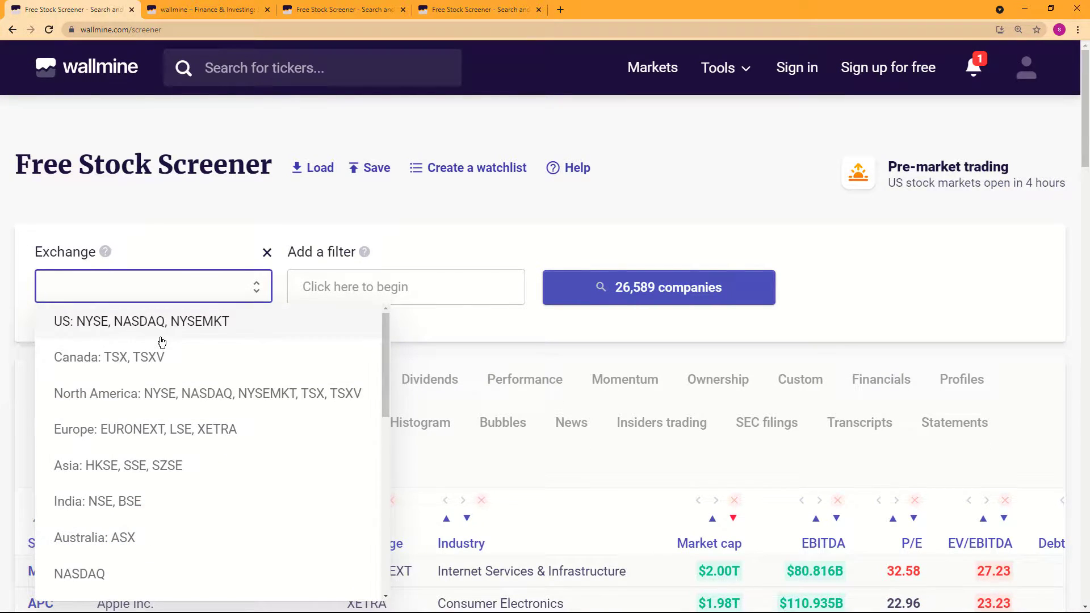
left_click(162, 340)
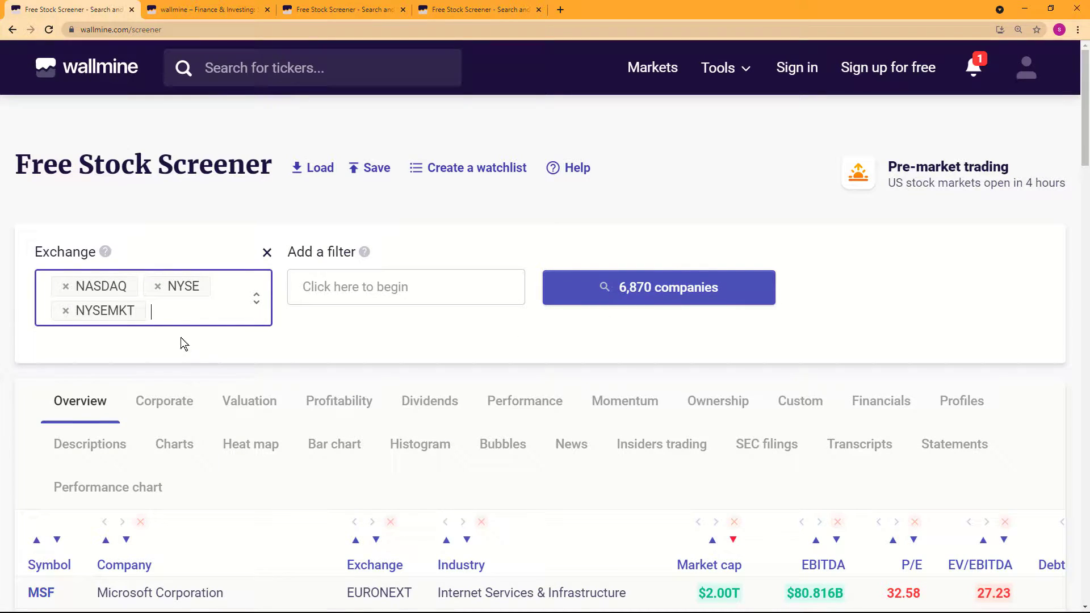
Step: Remove the US exchanges from the Exchange filter, search for NSE and select the India group of NSE and BSE
left_click(66, 286)
left_click(65, 286)
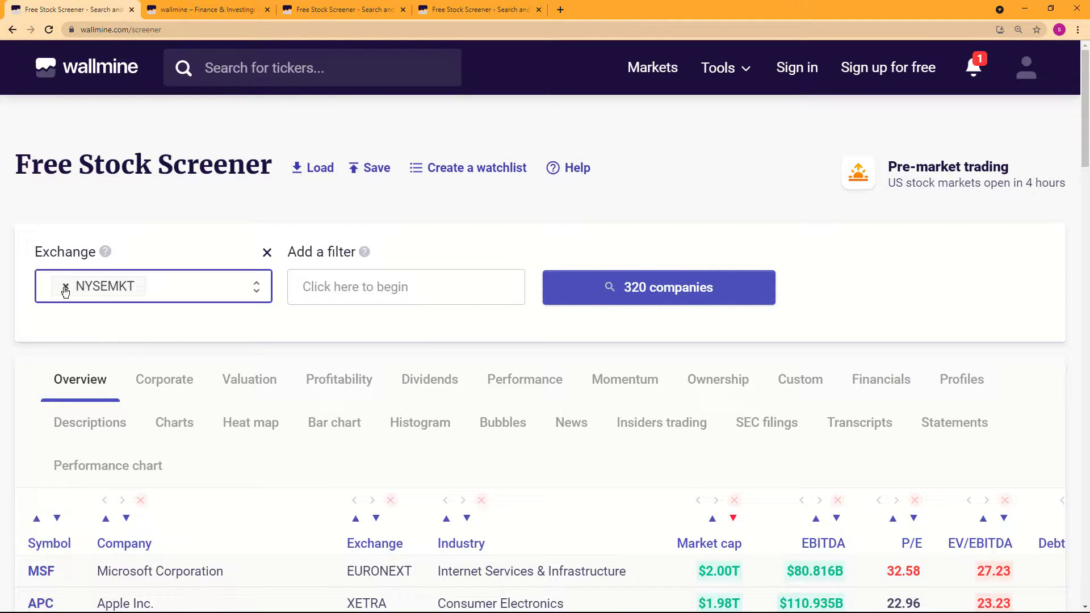
left_click(65, 286)
type("NSE")
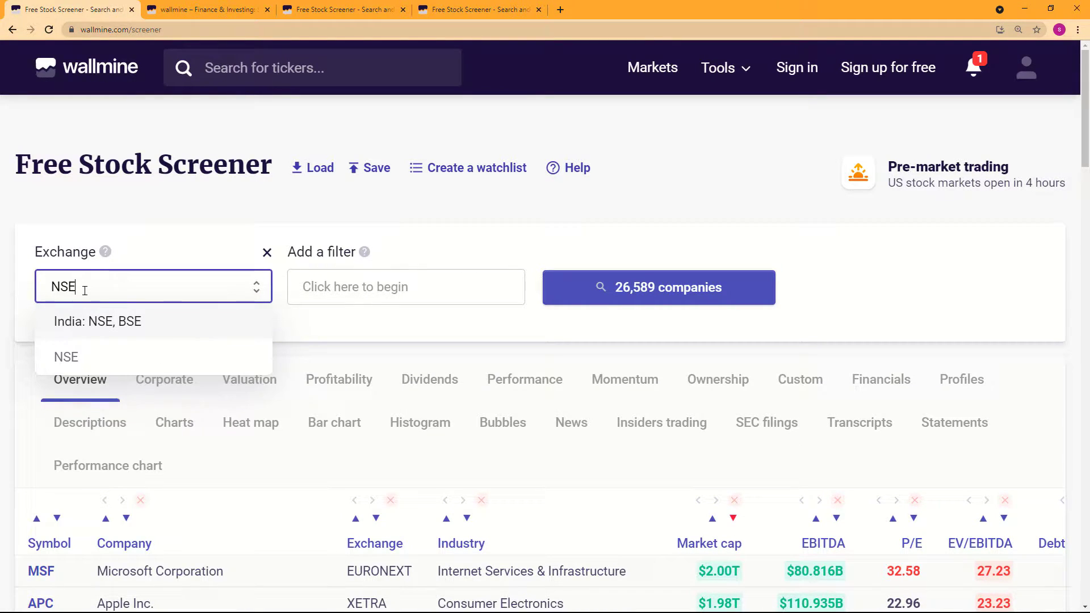
left_click(103, 320)
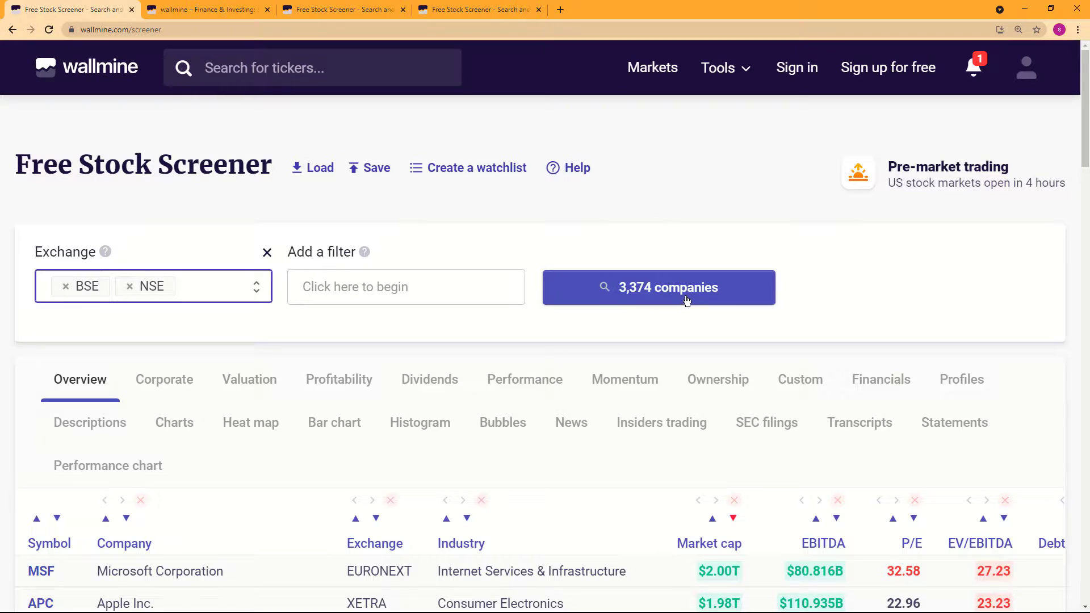
Step: Clear BSE and NSE from the Exchange filter and remove the whole filter
left_click(66, 286)
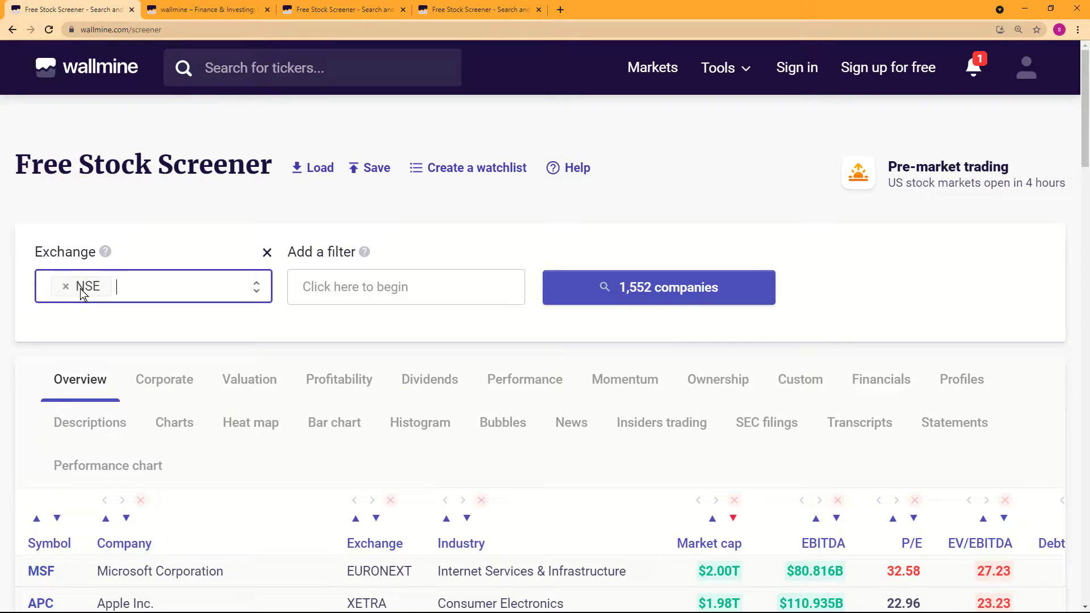
left_click(65, 286)
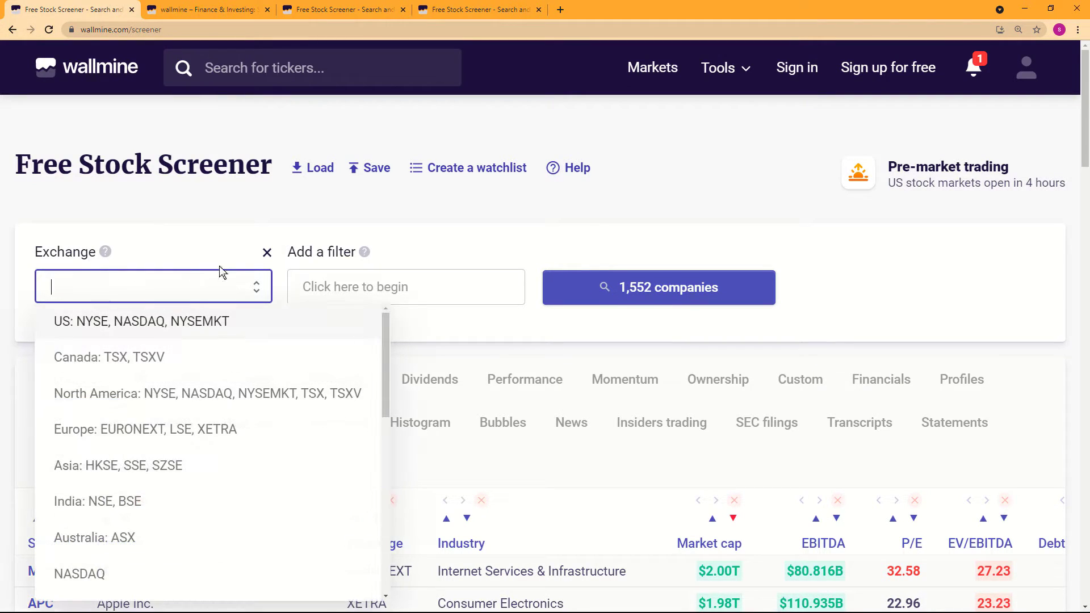
left_click(265, 253)
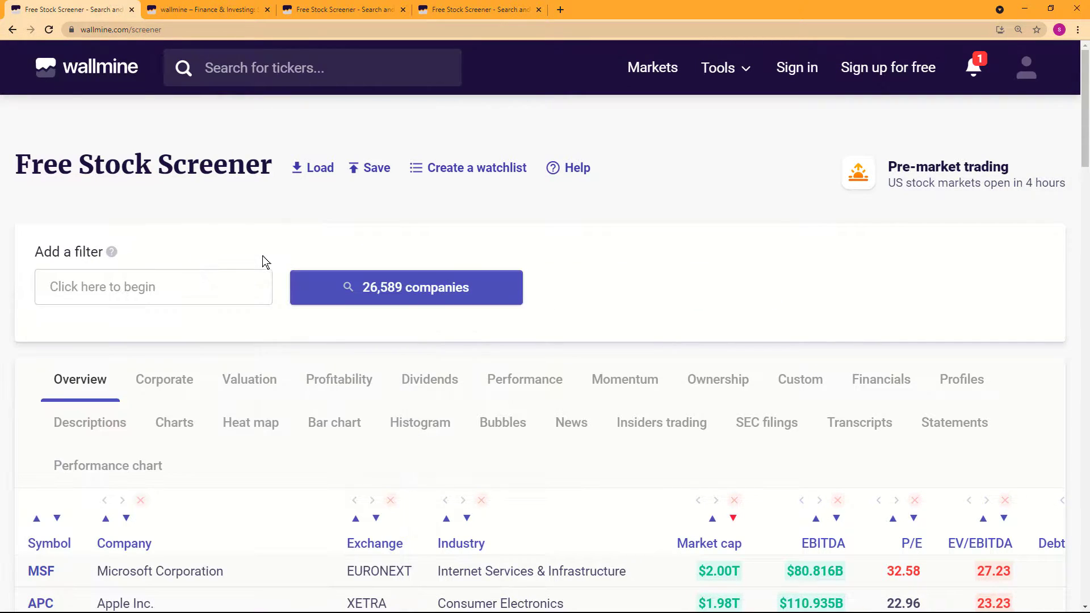
Step: Add a Debt/Equity filter and set it to Low (< 1)
left_click(161, 287)
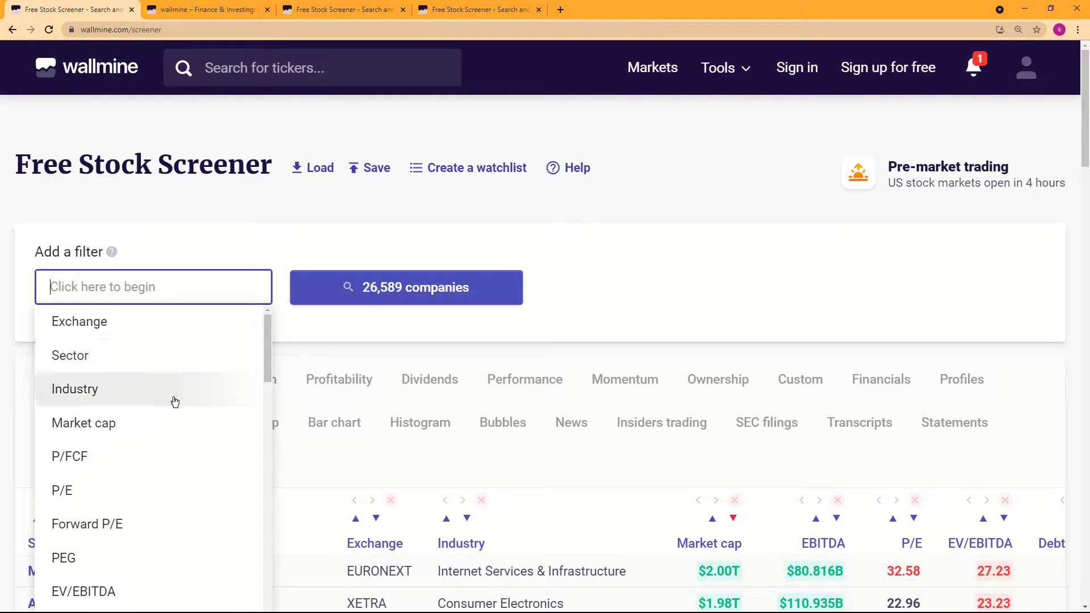
left_click_drag(268, 366, 253, 527)
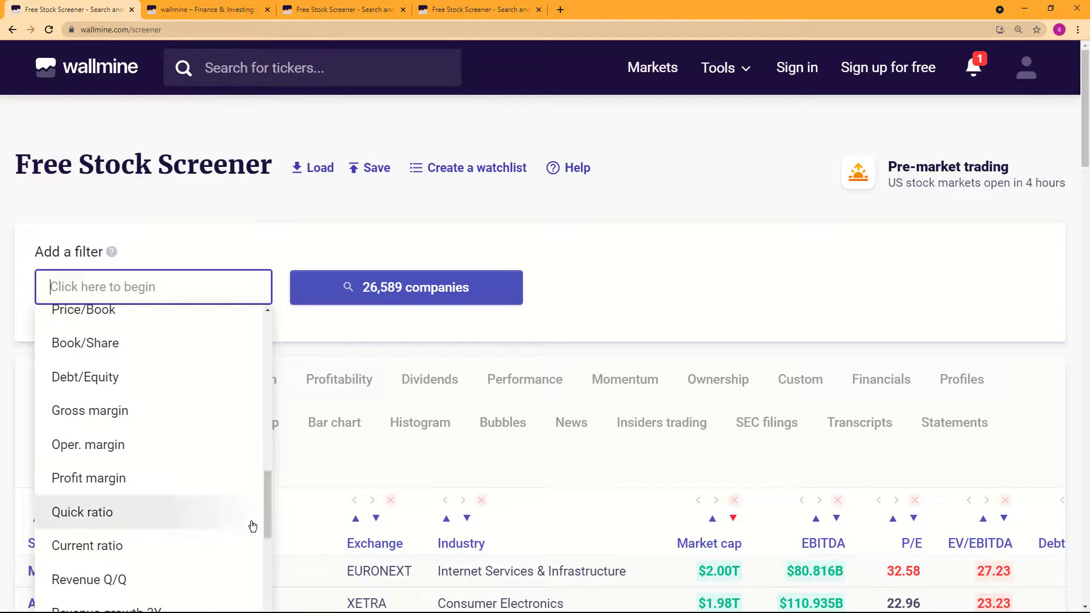
left_click(127, 377)
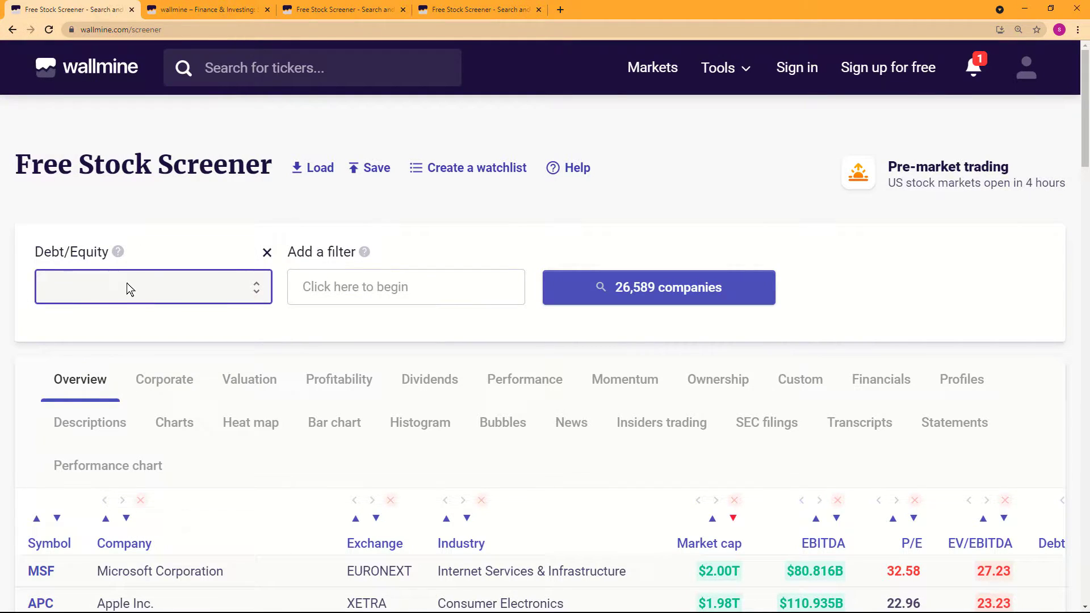
left_click(126, 280)
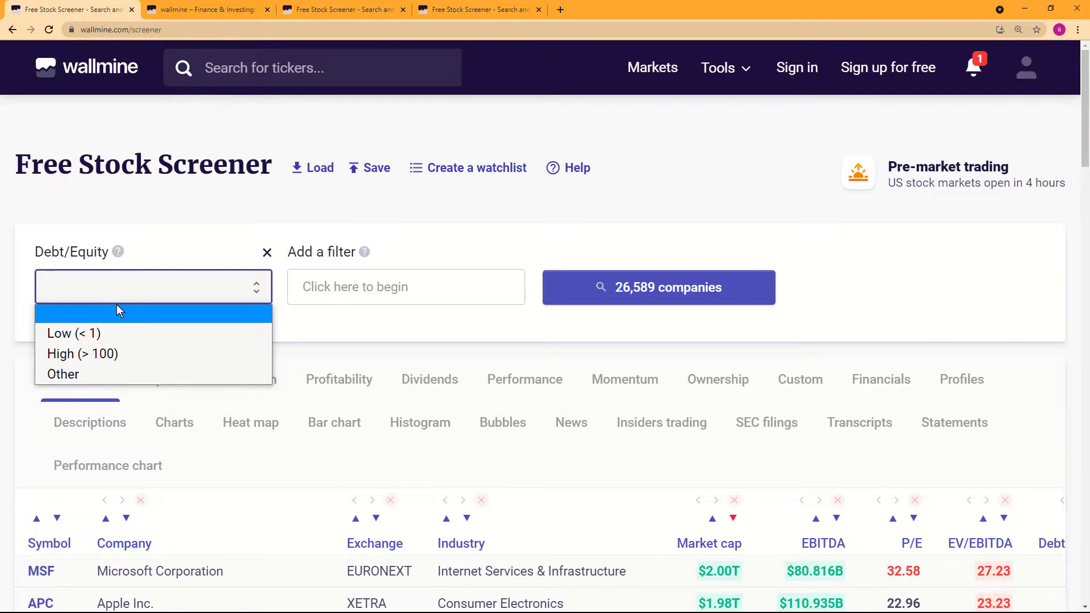
left_click(111, 333)
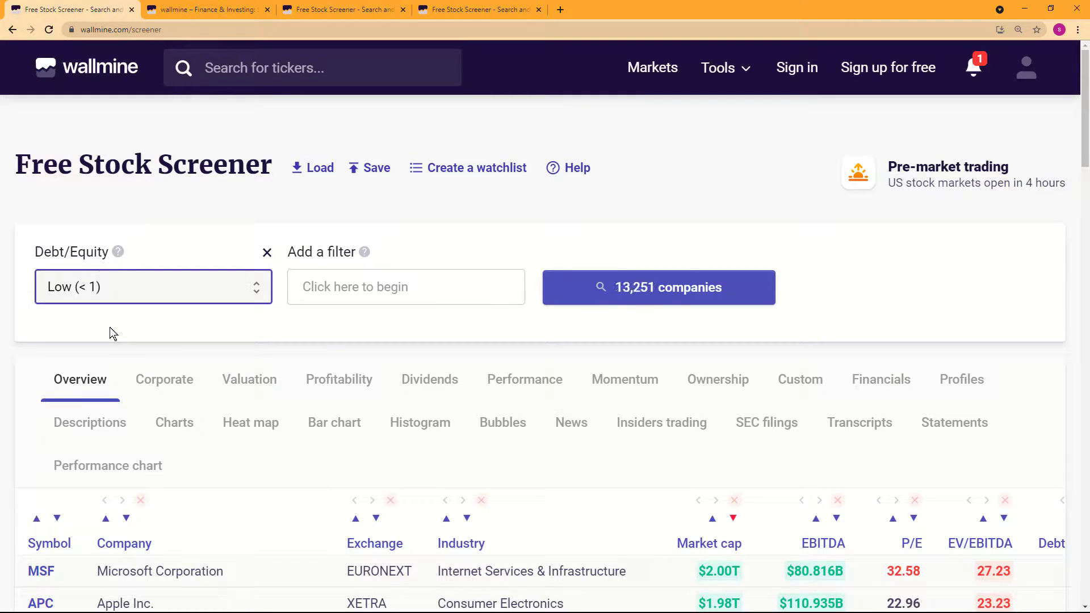
Step: Add a Dividend yield filter and set it to Positive (> 0%)
left_click(309, 293)
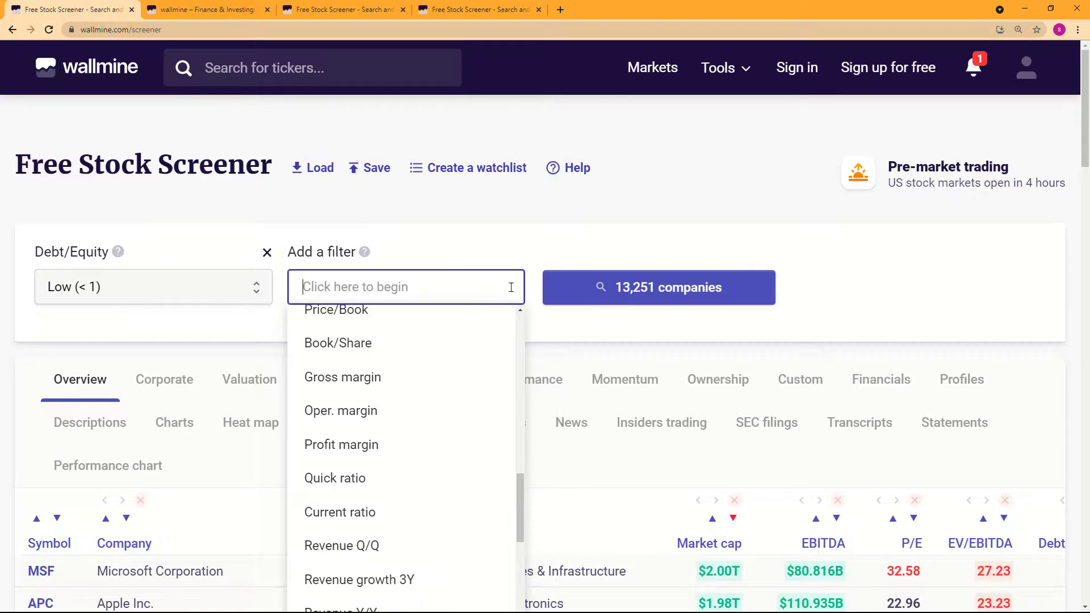
left_click(687, 321)
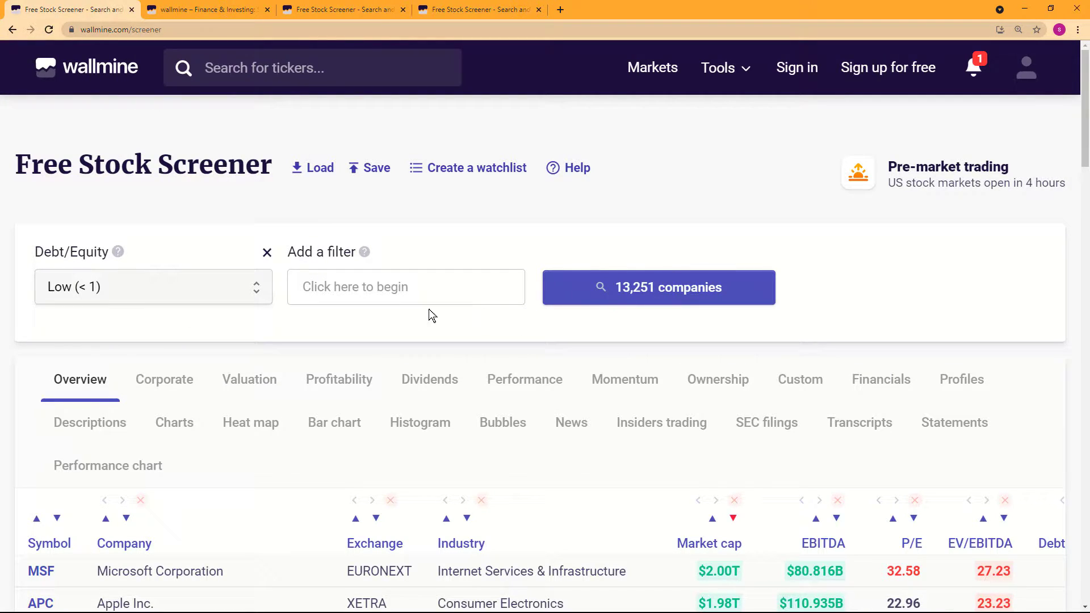
left_click(394, 289)
left_click_drag(519, 492, 510, 386)
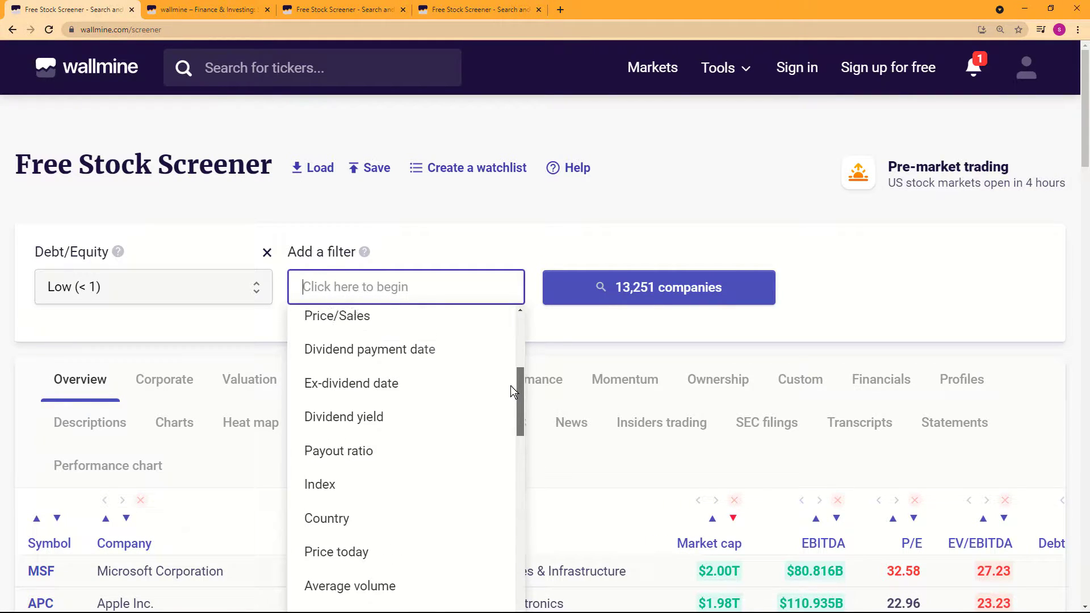
left_click(395, 425)
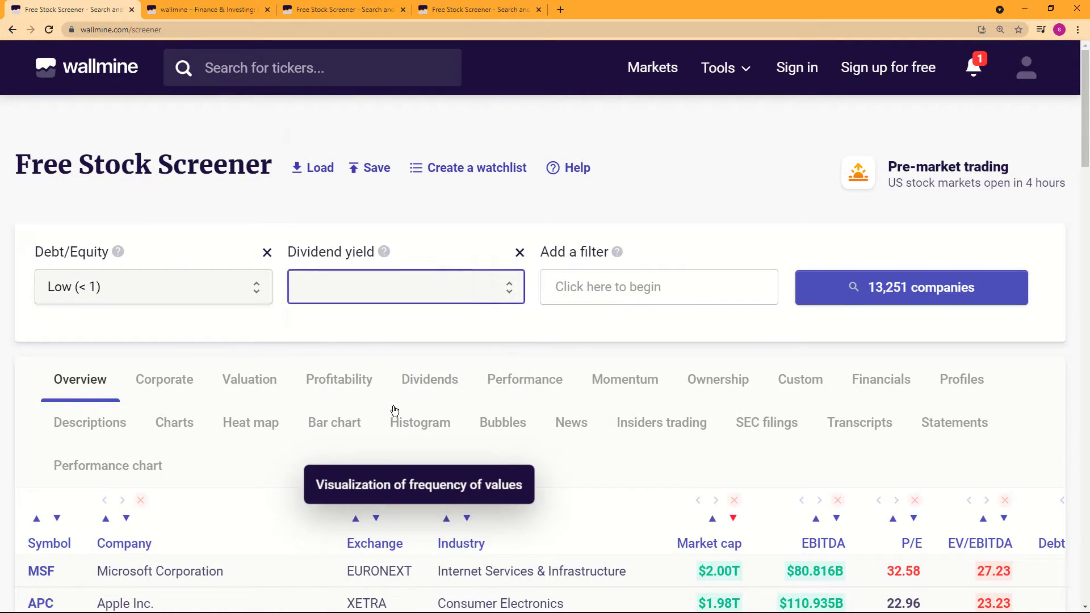
left_click(418, 296)
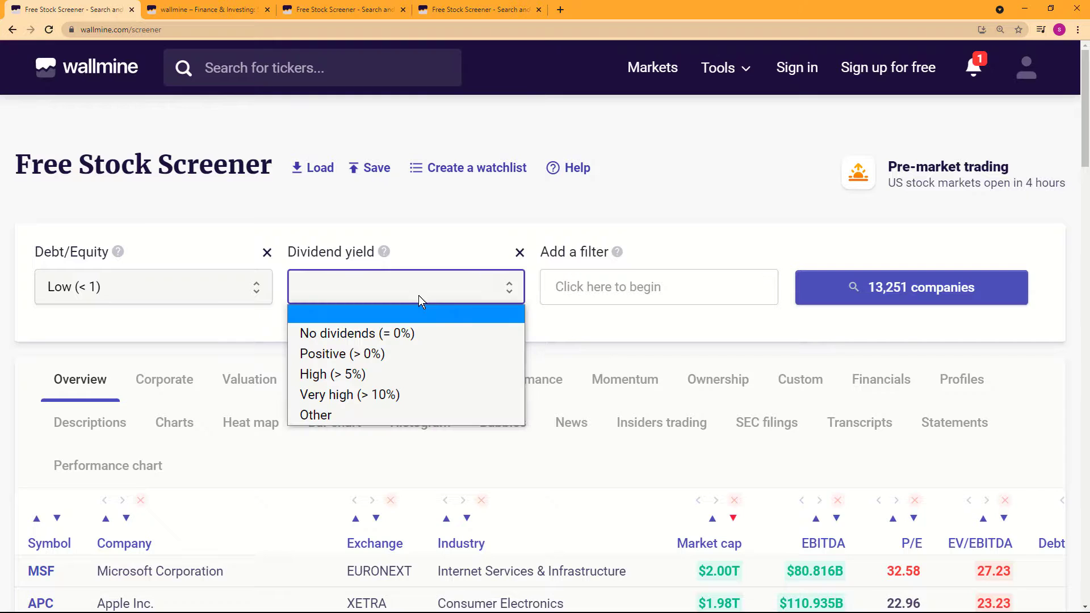
left_click(382, 357)
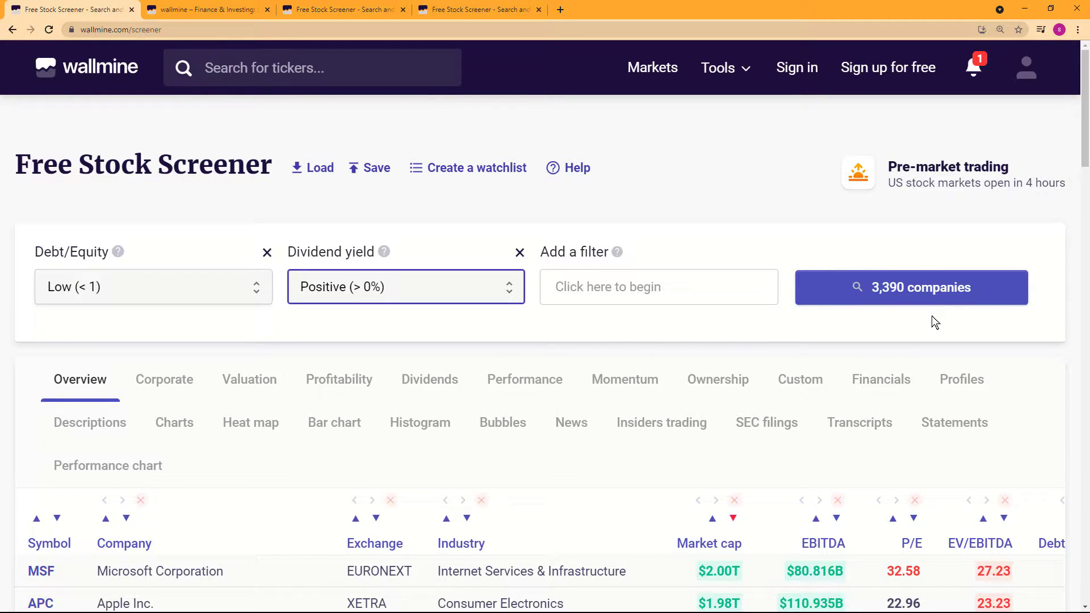
Step: Add a Profit margin filter and set it to Very high (> 20%)
left_click(677, 300)
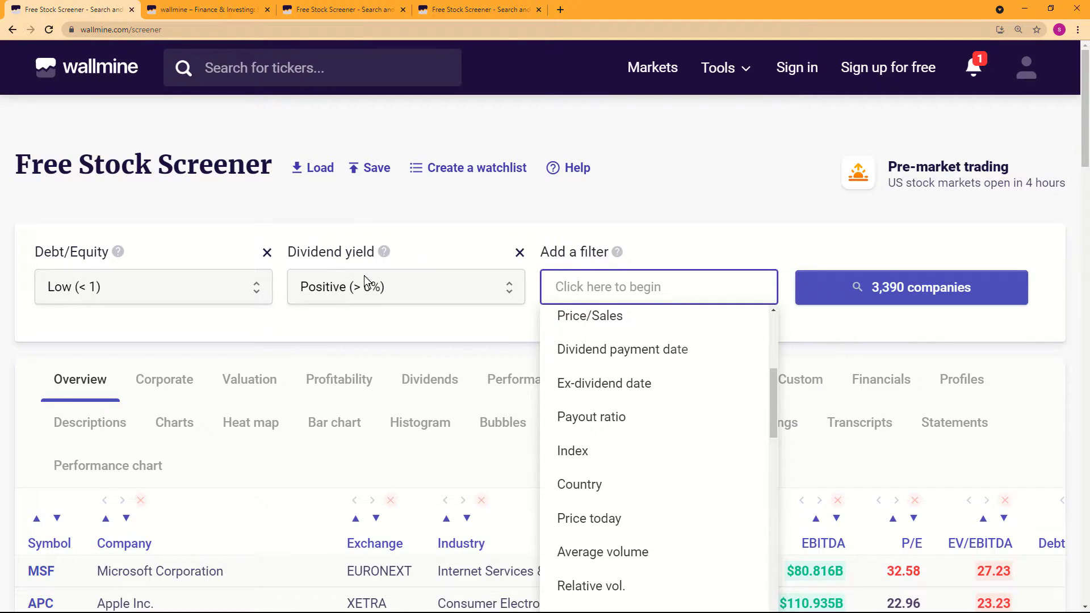
scroll(691, 492, "down", 3)
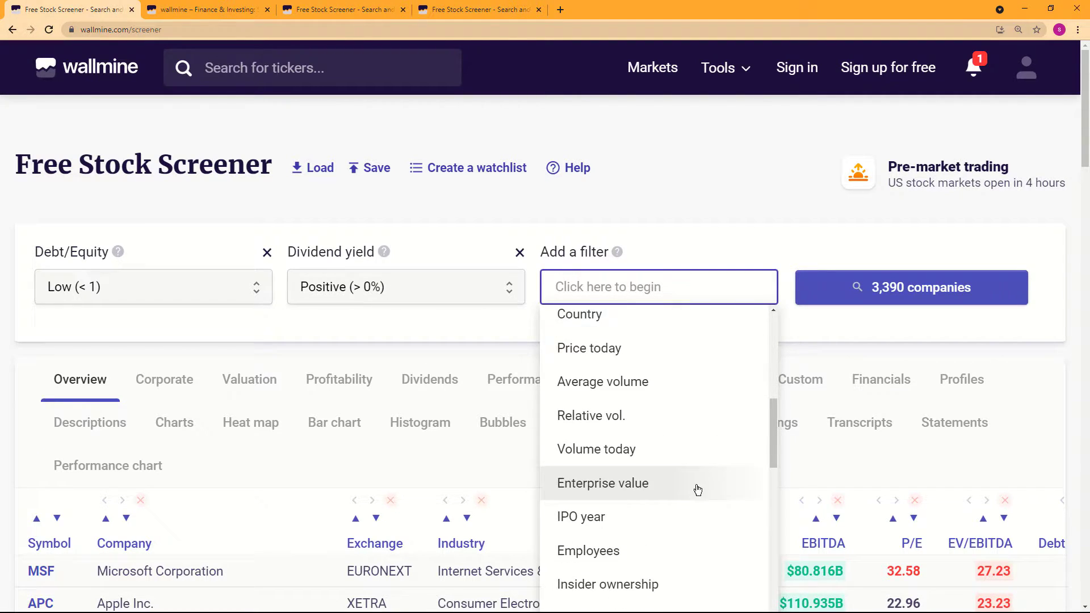
scroll(701, 487, "down", 5)
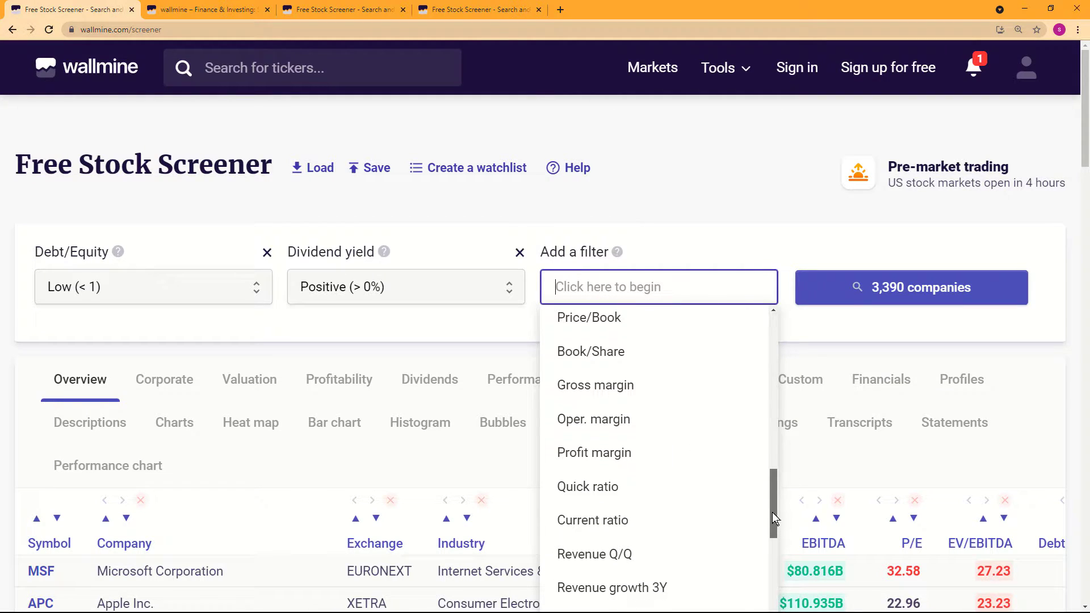
left_click(647, 459)
left_click(649, 292)
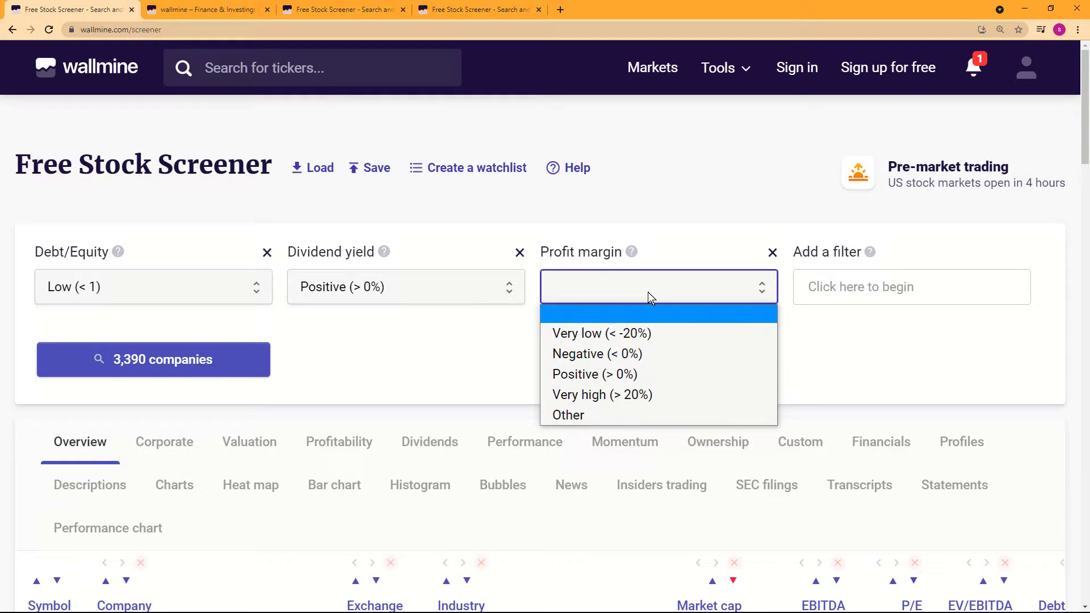
left_click(632, 397)
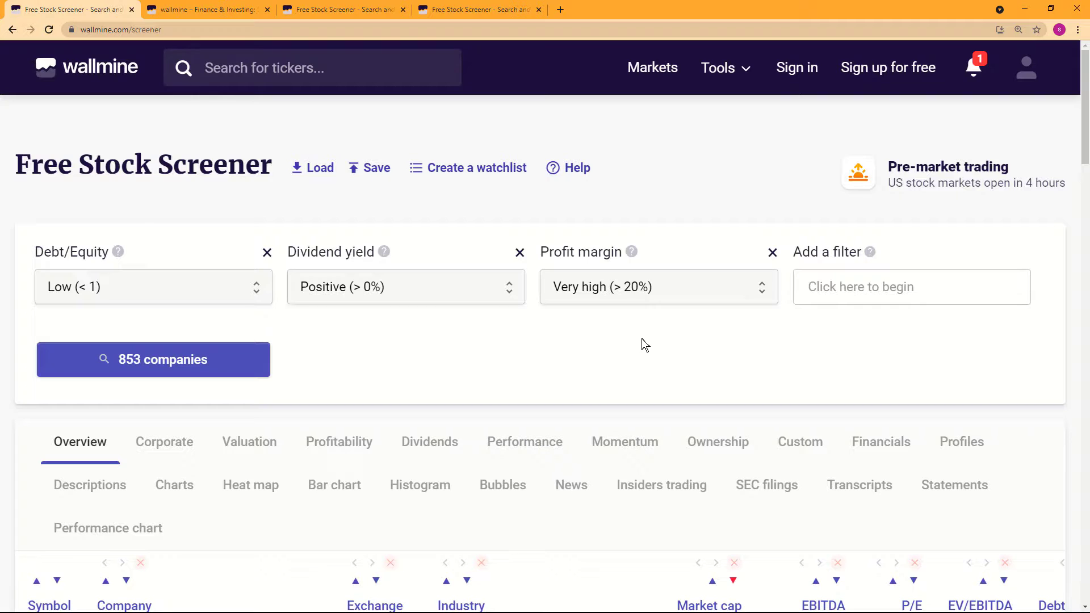
Step: Add an SMA 200 filter and set it to Positive (> 0%)
left_click(858, 287)
scroll(932, 479, "down", 6)
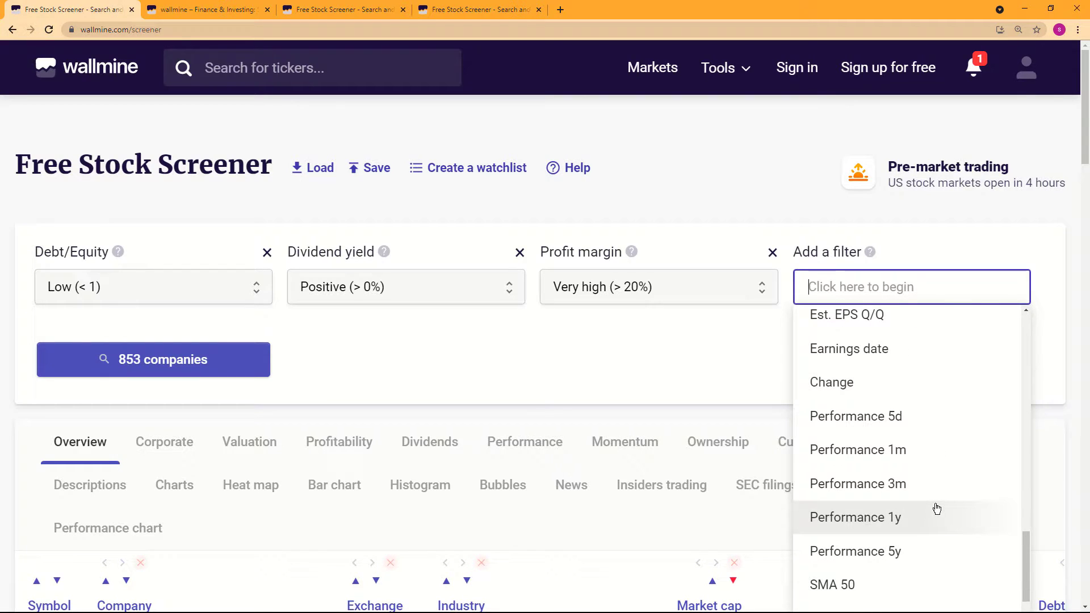
scroll(936, 508, "down", 2)
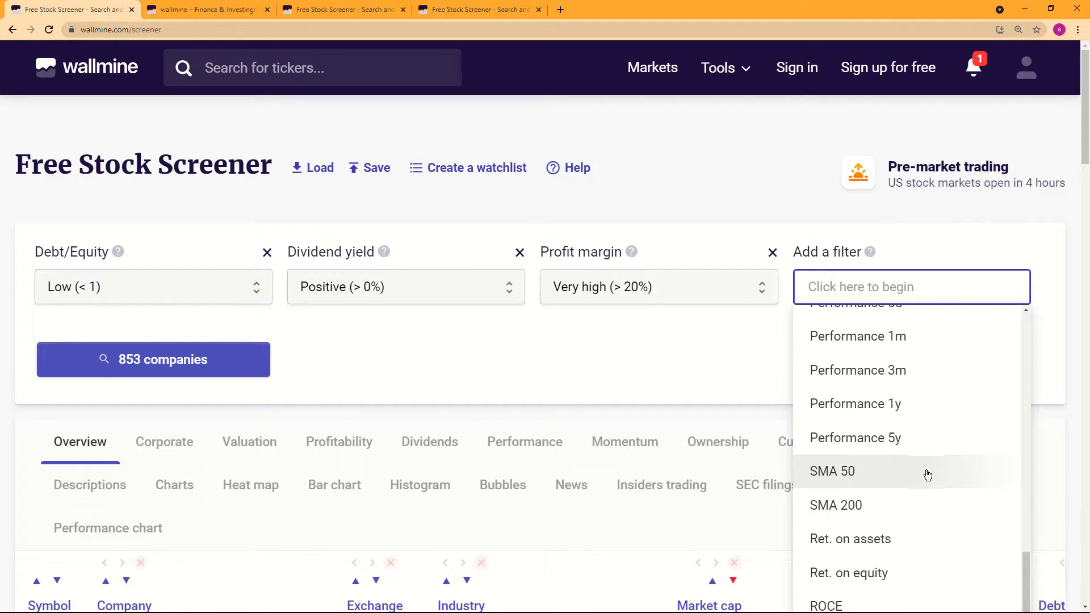
left_click(908, 504)
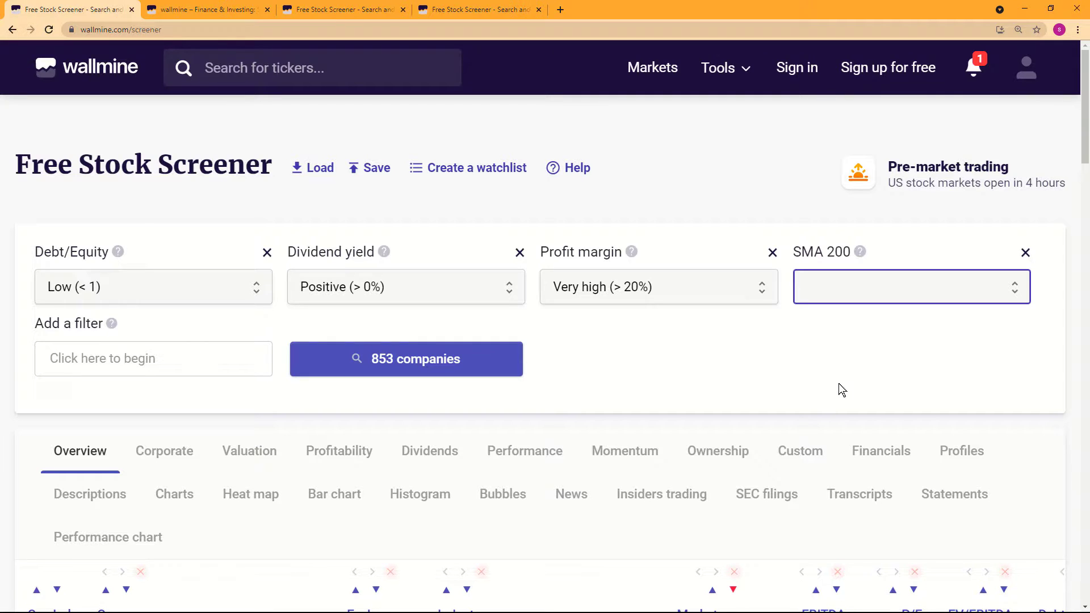
left_click(853, 296)
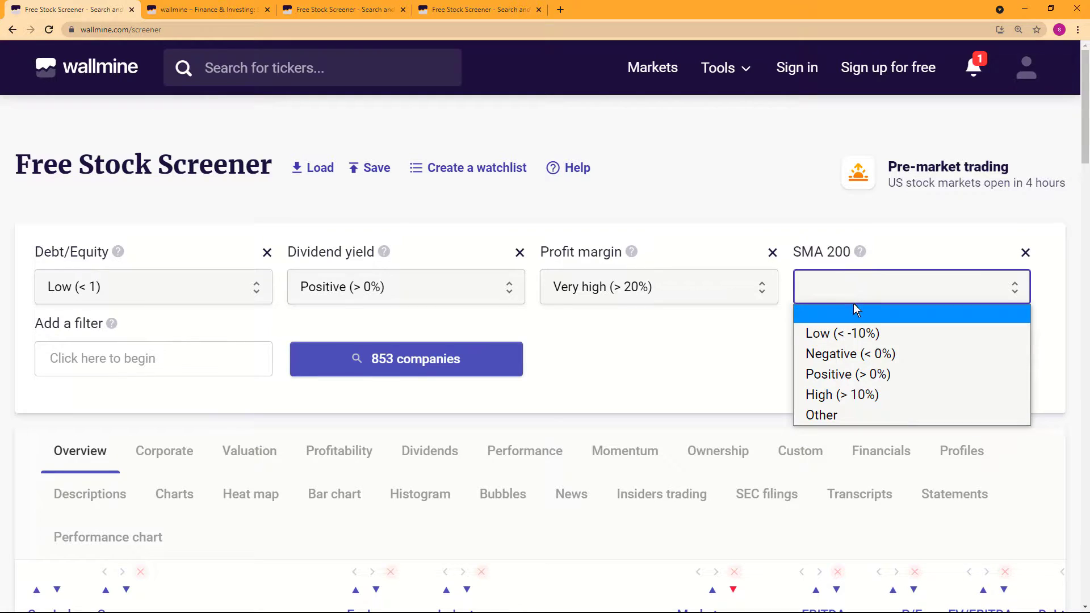
left_click(852, 374)
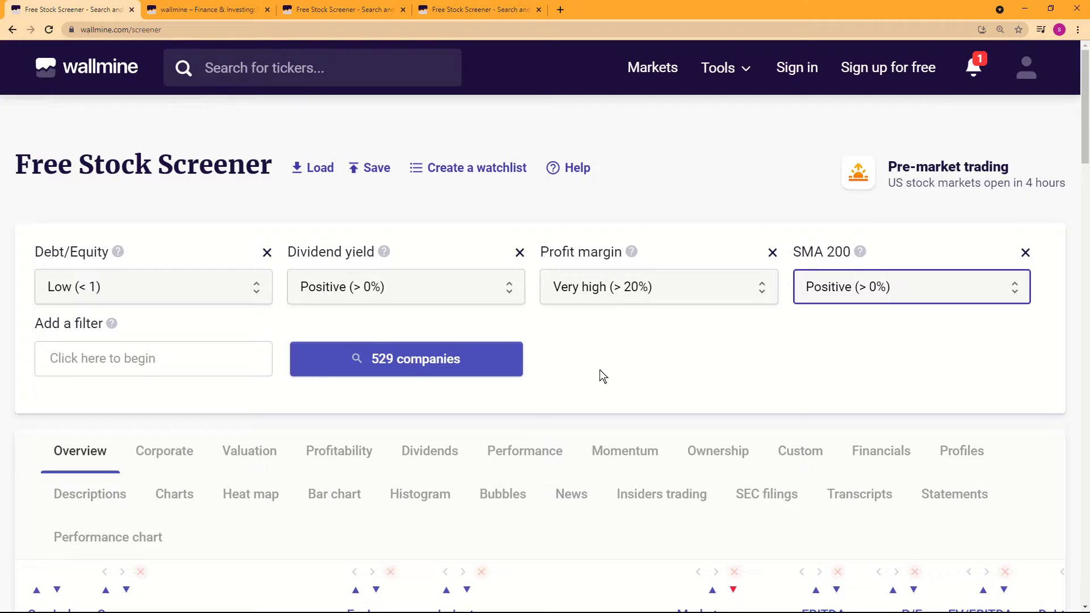
Step: Add an ROCE filter and set it to Very high (> 15%)
left_click(203, 365)
scroll(213, 500, "down", 3)
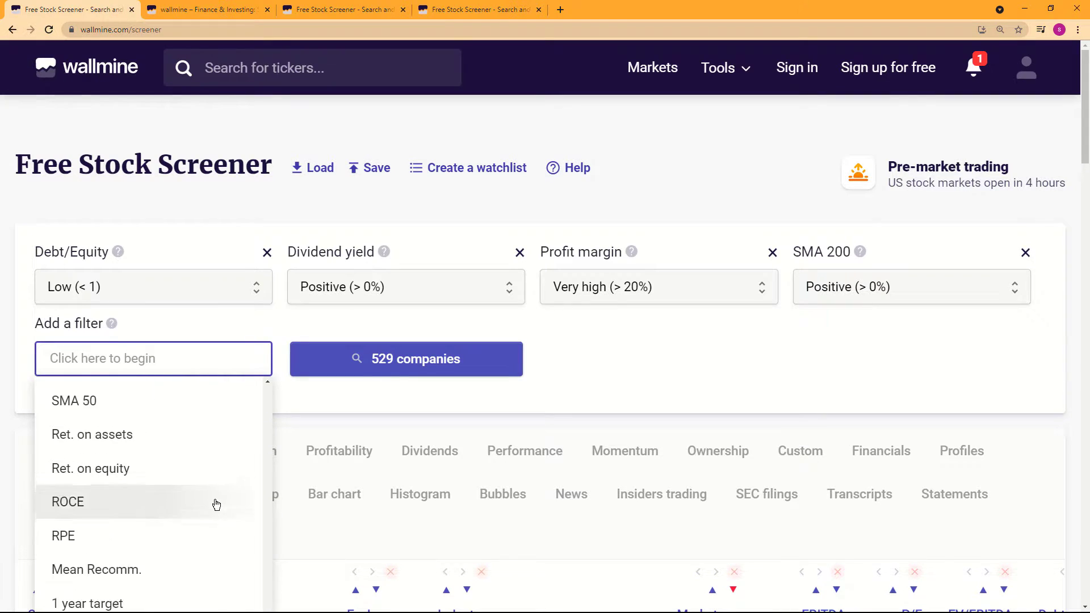
left_click(161, 480)
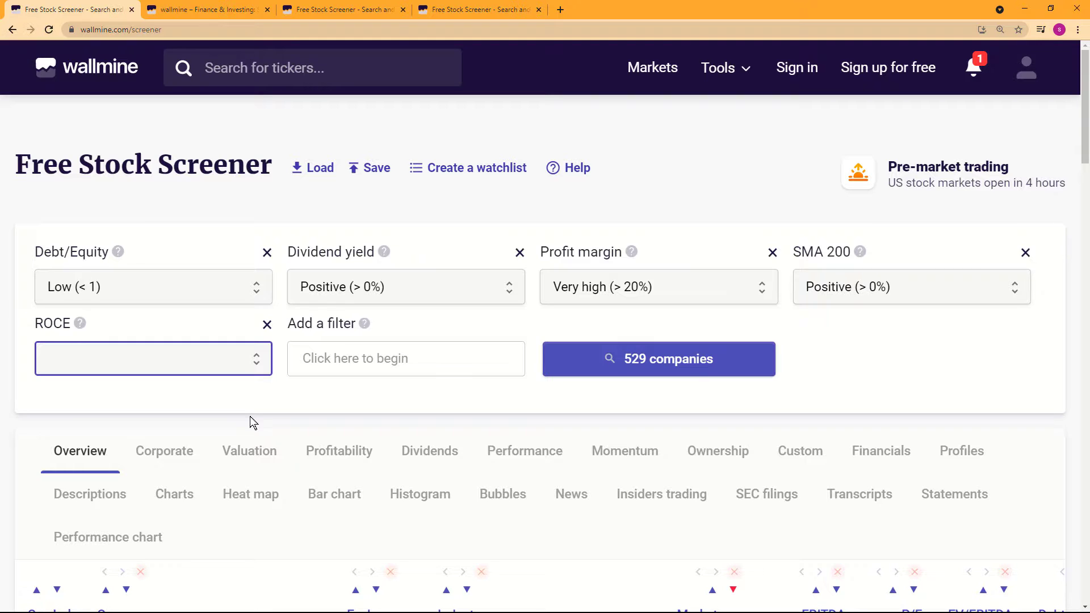
mouse_move(79, 329)
left_click(121, 354)
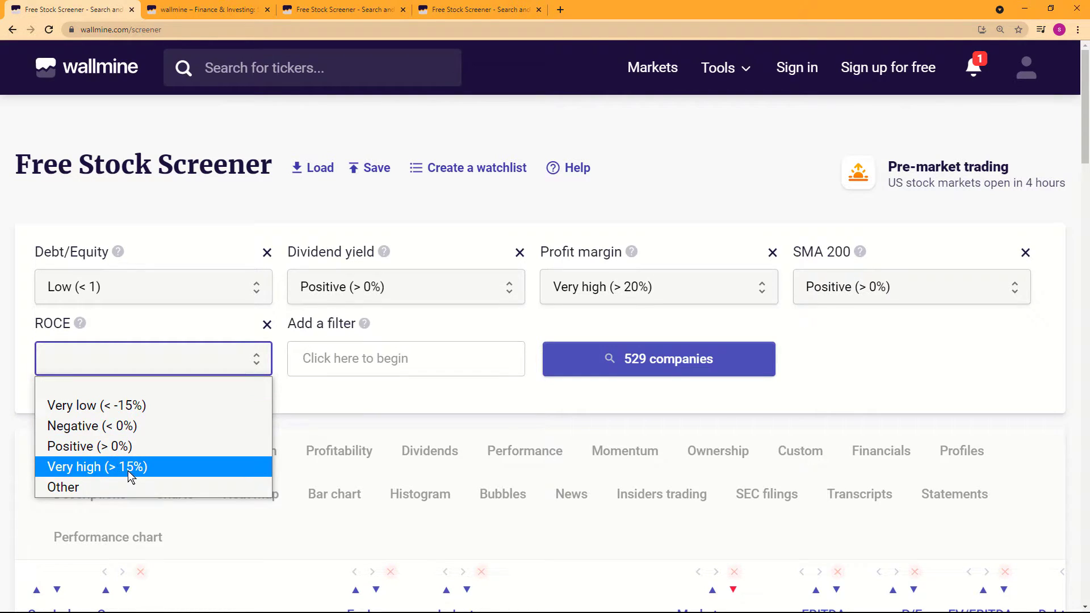
left_click(127, 470)
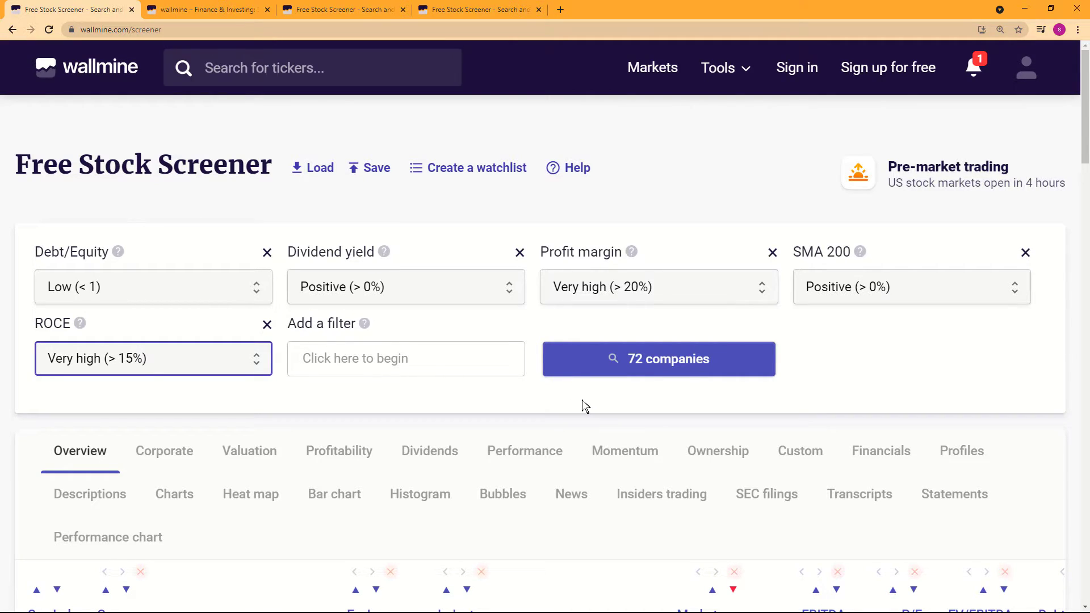
Step: Run the screen with the chosen filters and sort the resulting companies by exchange
left_click(642, 368)
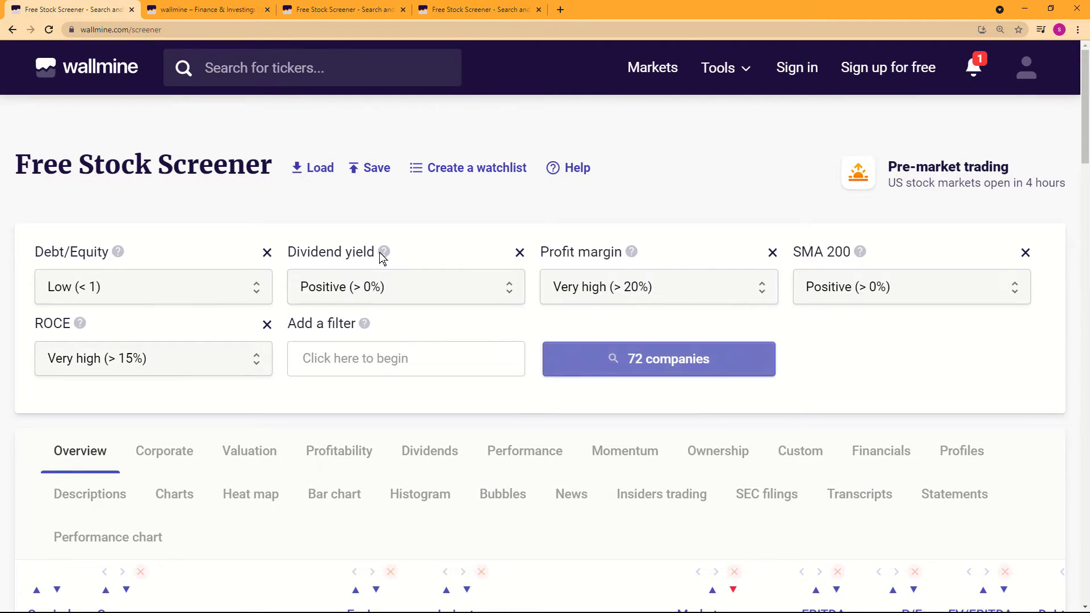
mouse_move(364, 173)
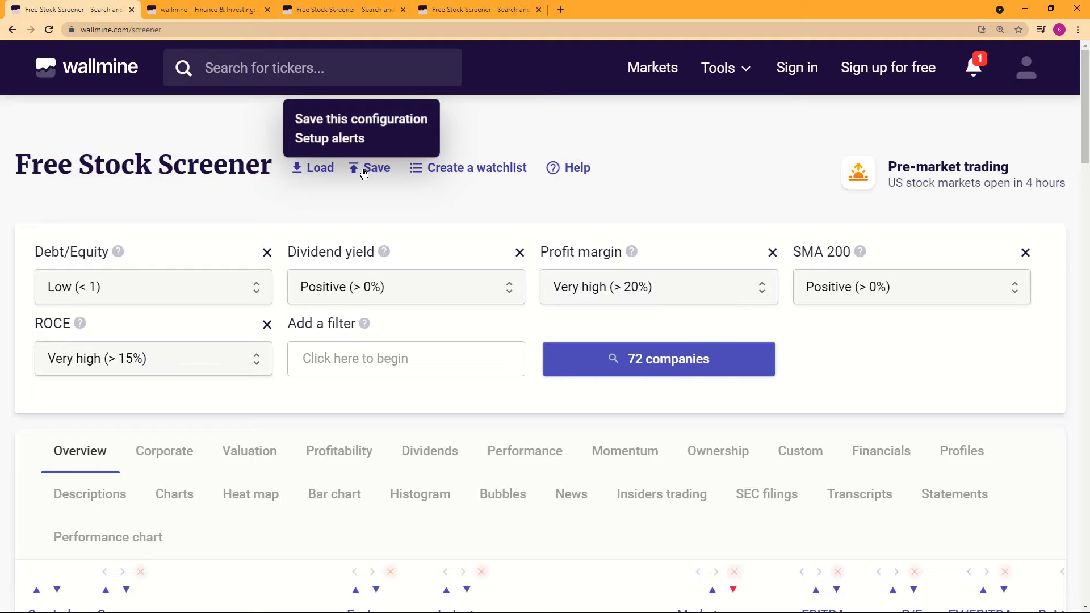
left_click(650, 362)
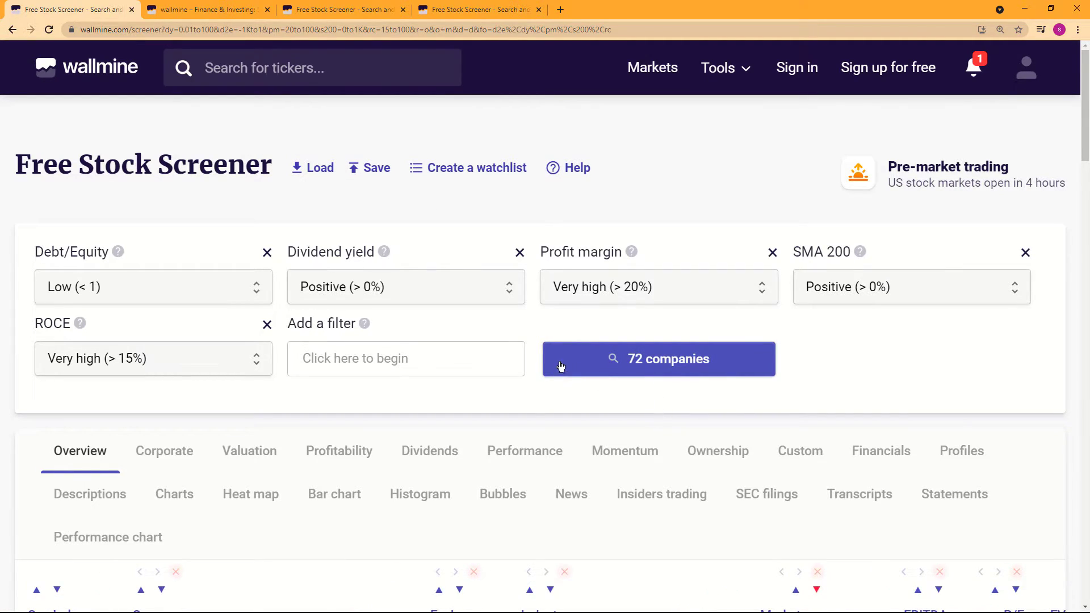
scroll(619, 387, "down", 7)
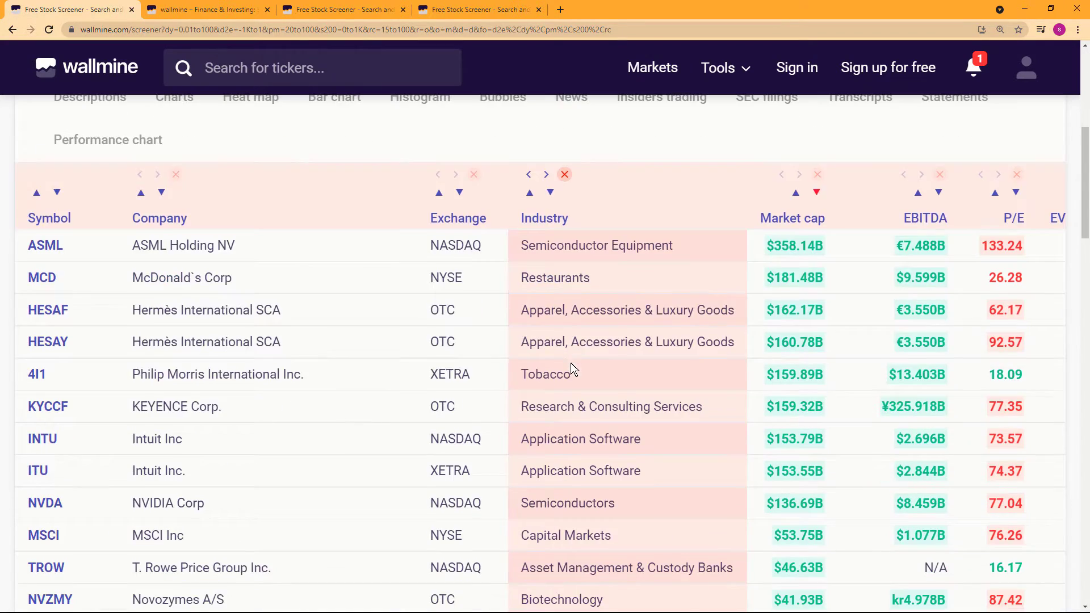
scroll(717, 394, "down", 1)
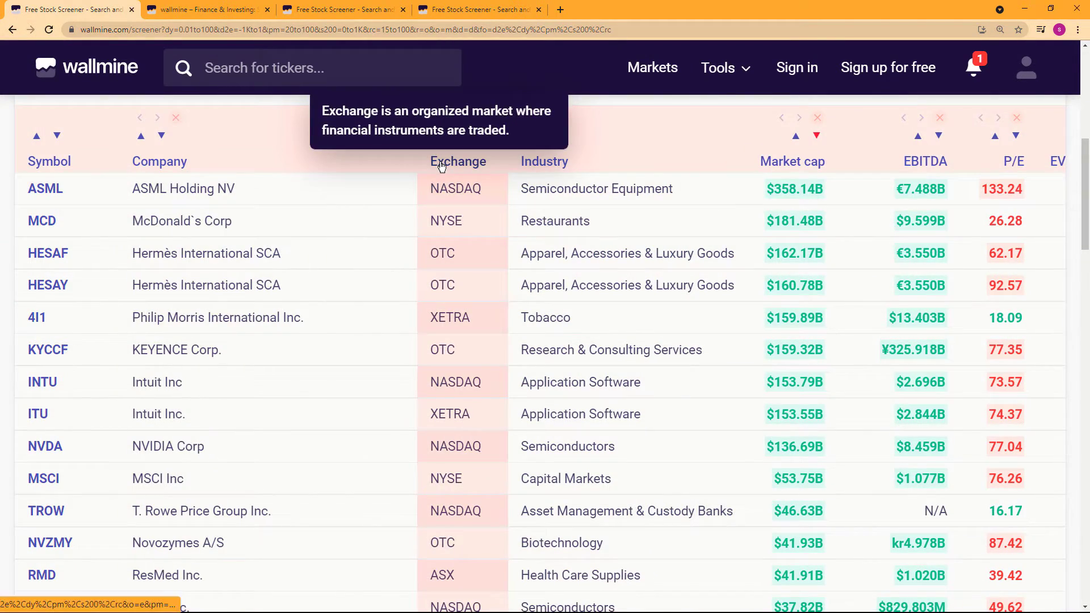
left_click(451, 164)
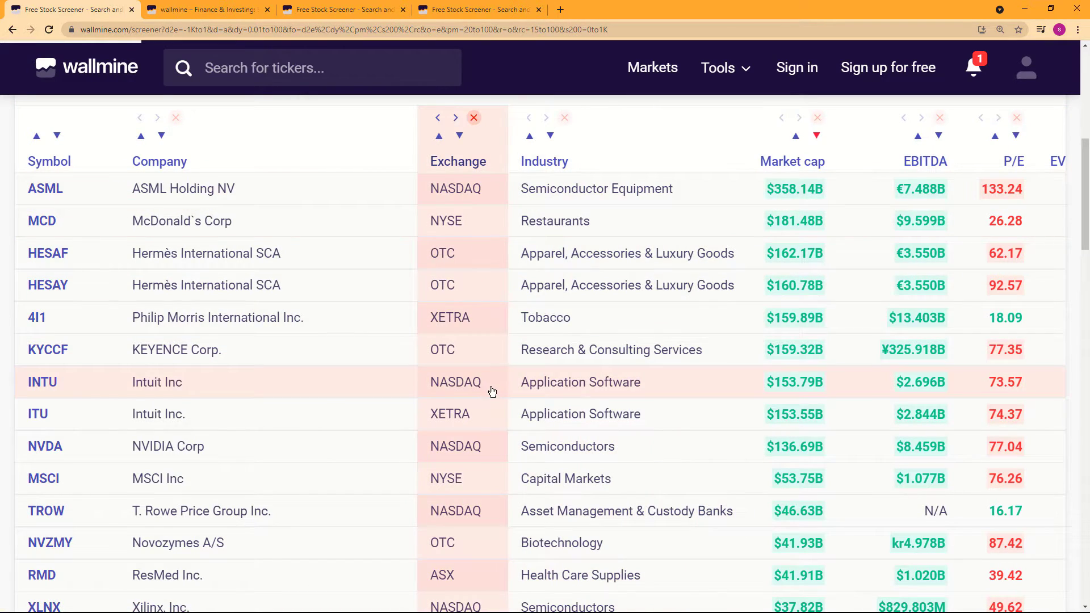
Step: Look through the sorted companies from ASX down to NASDAQ and preview price charts such as Garmin Ltd's
scroll(492, 387, "down", 5)
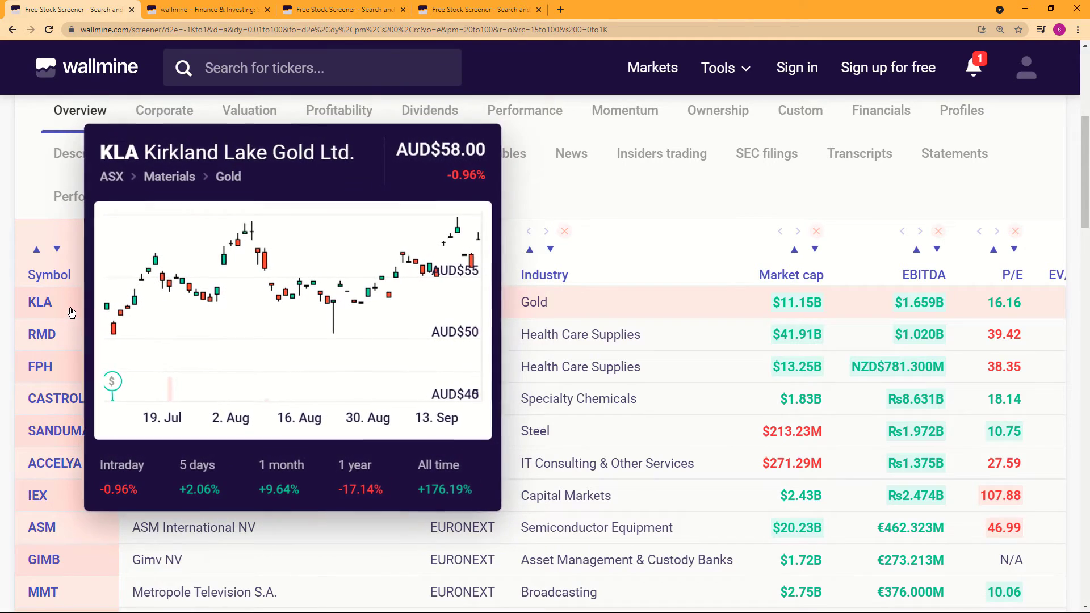
mouse_move(58, 330)
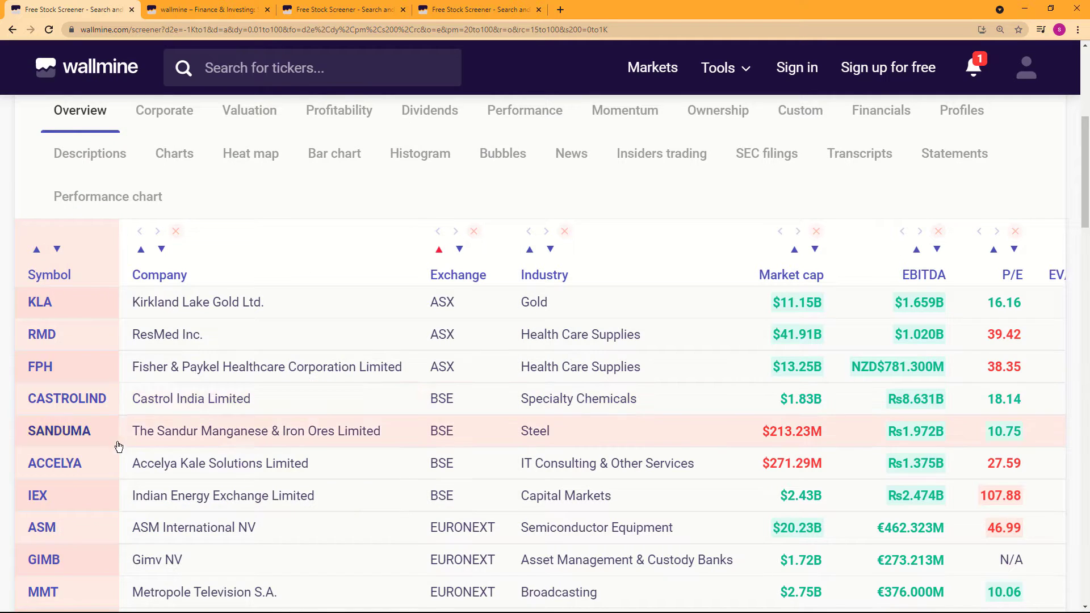
scroll(151, 450, "down", 1)
scroll(151, 451, "down", 3)
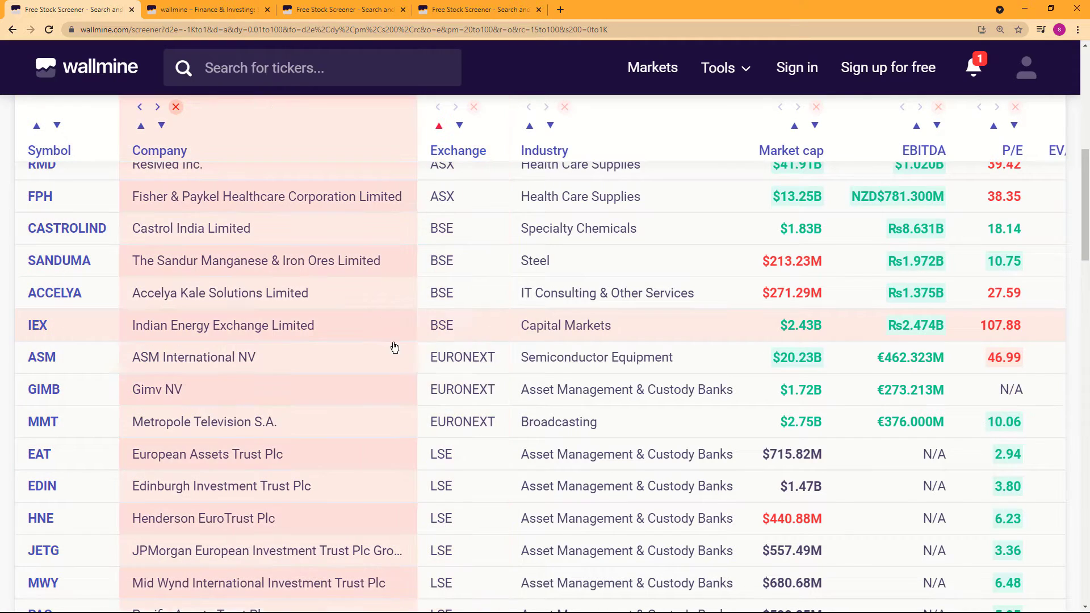
scroll(112, 386, "down", 4)
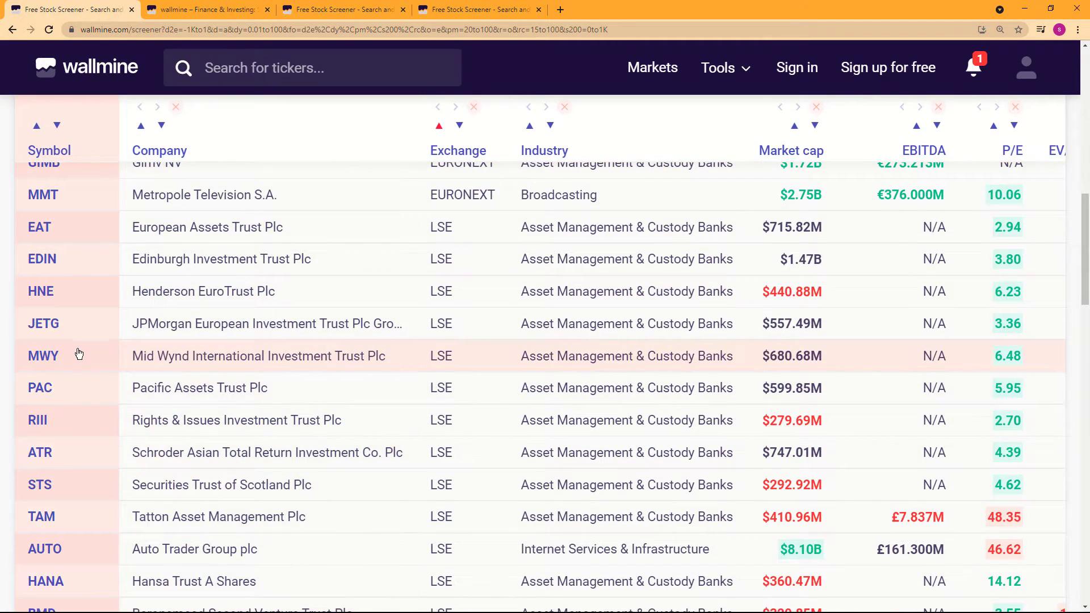
scroll(85, 386, "down", 2)
scroll(100, 398, "up", 1)
scroll(100, 398, "down", 2)
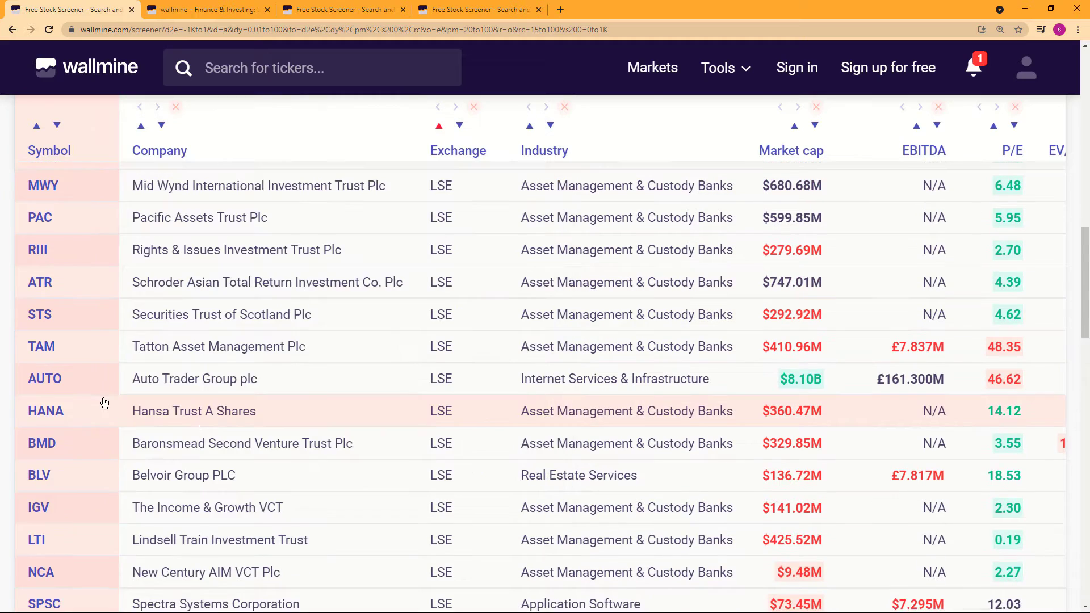
scroll(142, 504, "down", 2)
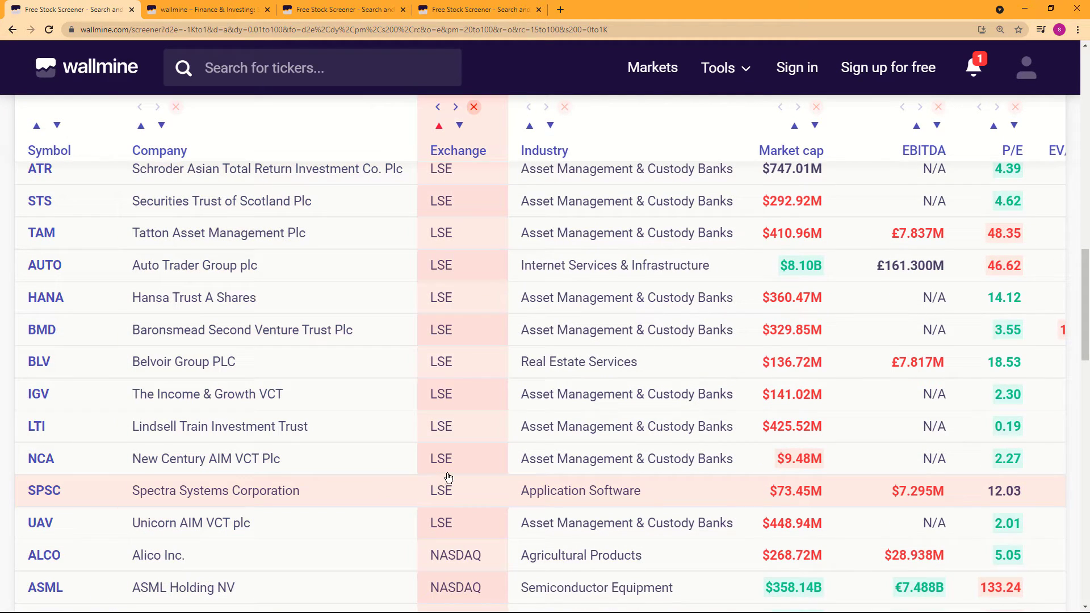
scroll(293, 464, "down", 3)
scroll(124, 481, "down", 2)
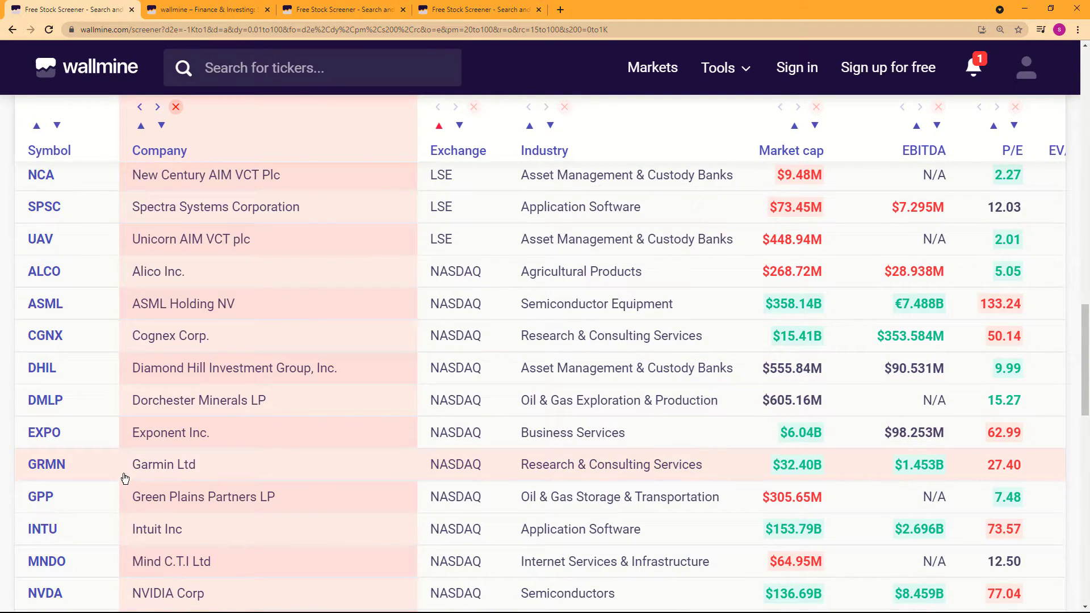
mouse_move(67, 465)
scroll(67, 450, "down", 1)
scroll(67, 450, "down", 1)
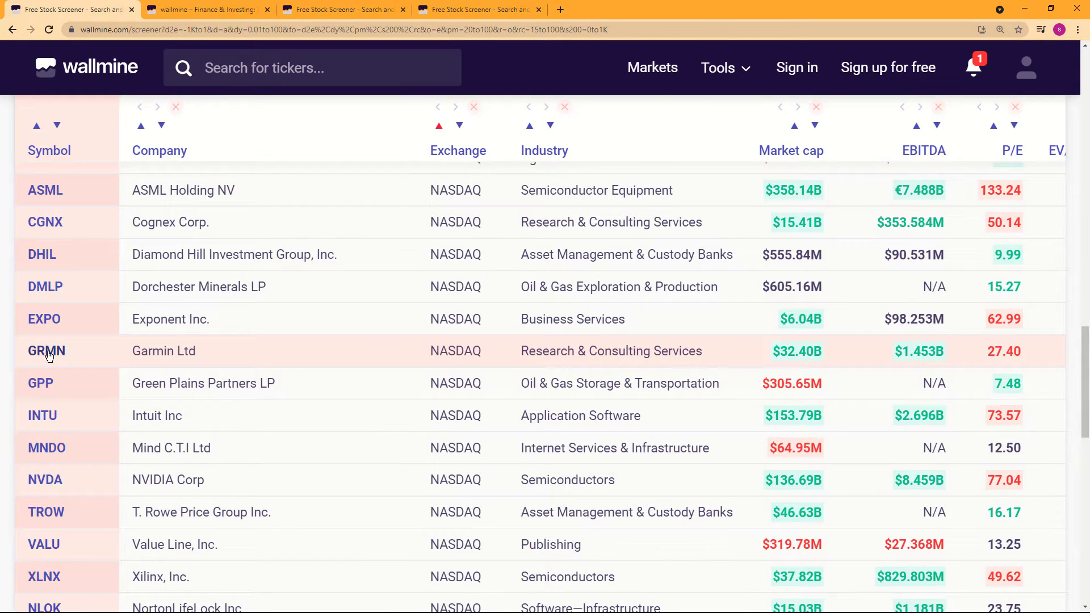
mouse_move(55, 360)
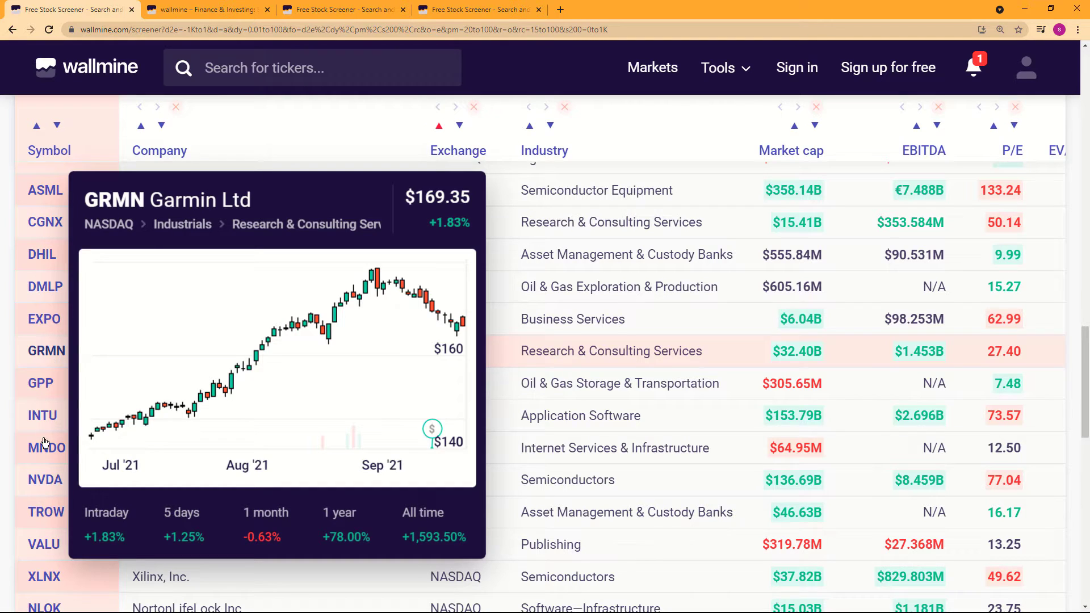
Step: Sort the matching companies by market cap, from largest to smallest
scroll(261, 514, "down", 3)
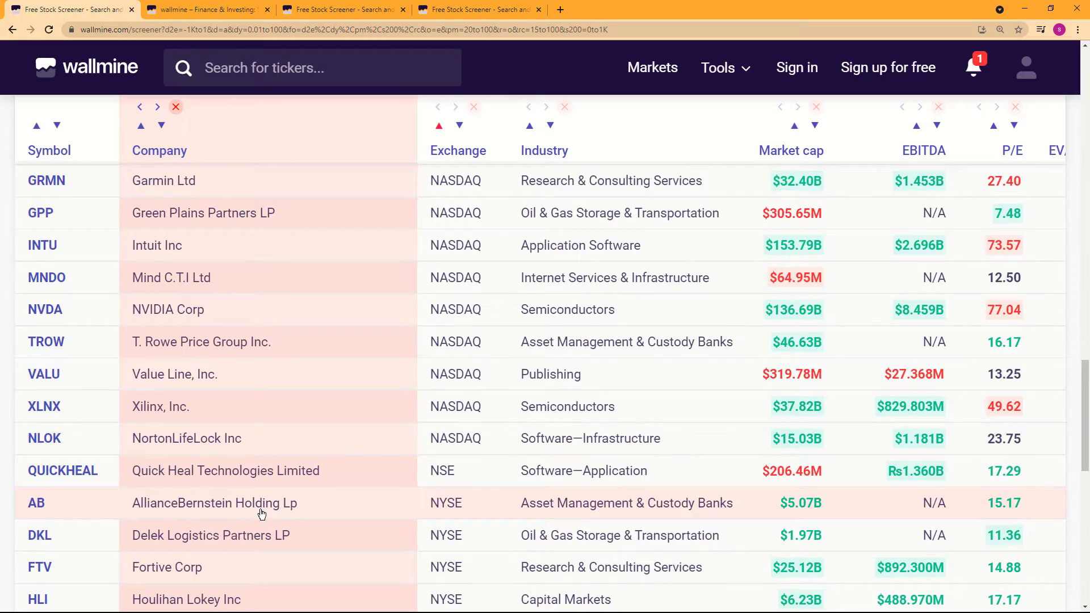
scroll(261, 514, "up", 20)
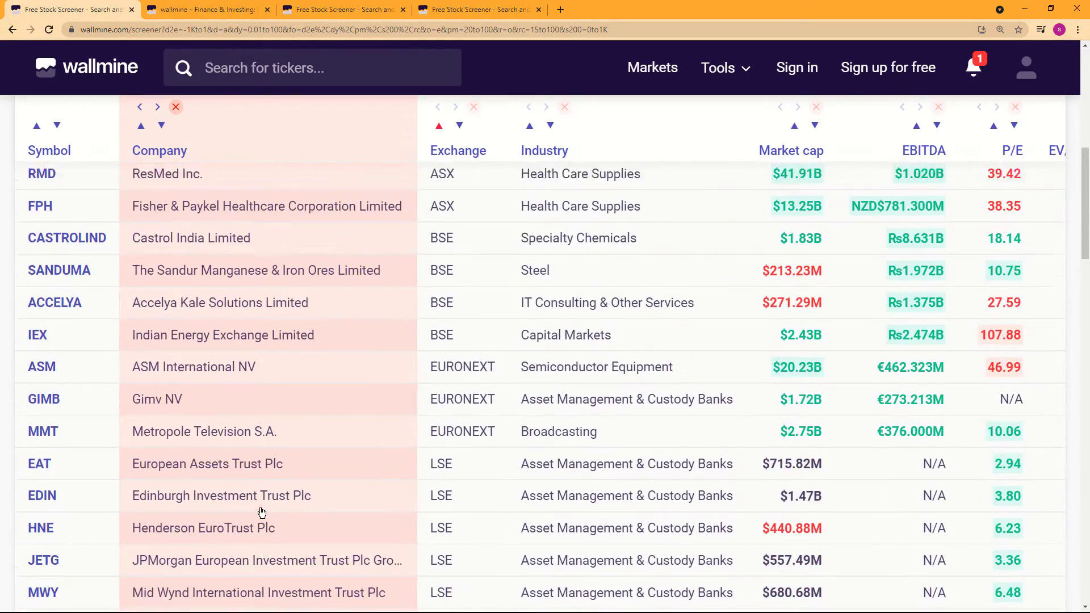
scroll(262, 513, "down", 6)
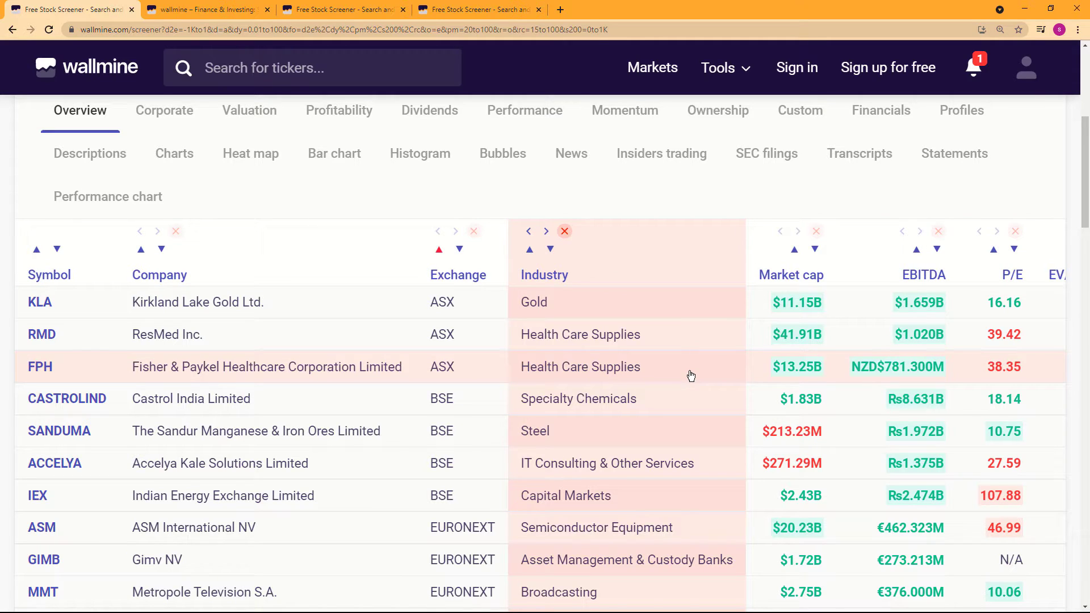
scroll(852, 511, "down", 2)
scroll(885, 456, "up", 1)
mouse_move(809, 221)
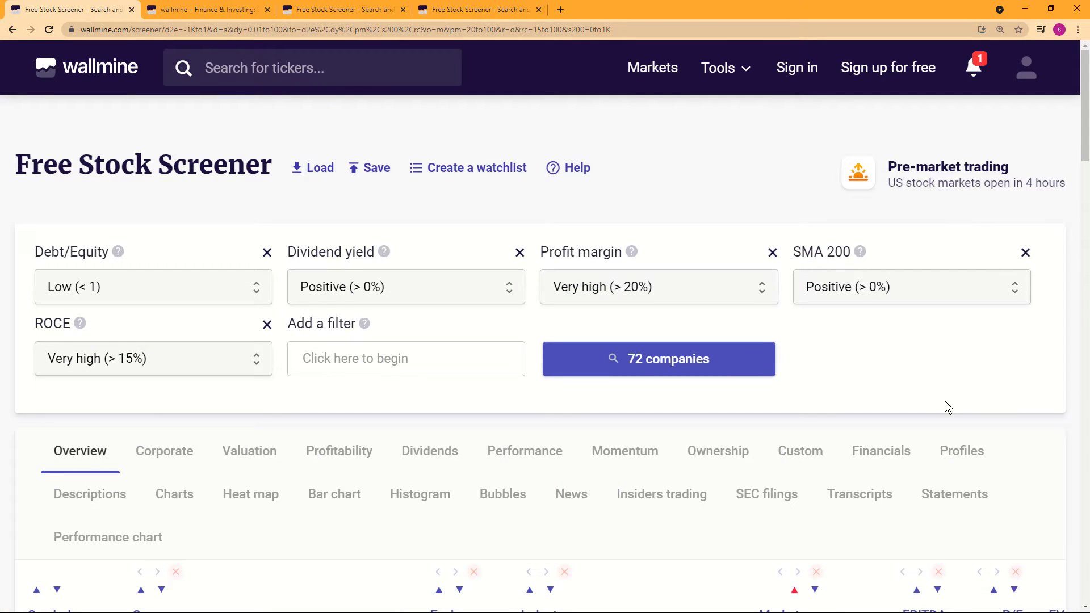
scroll(947, 408, "down", 5)
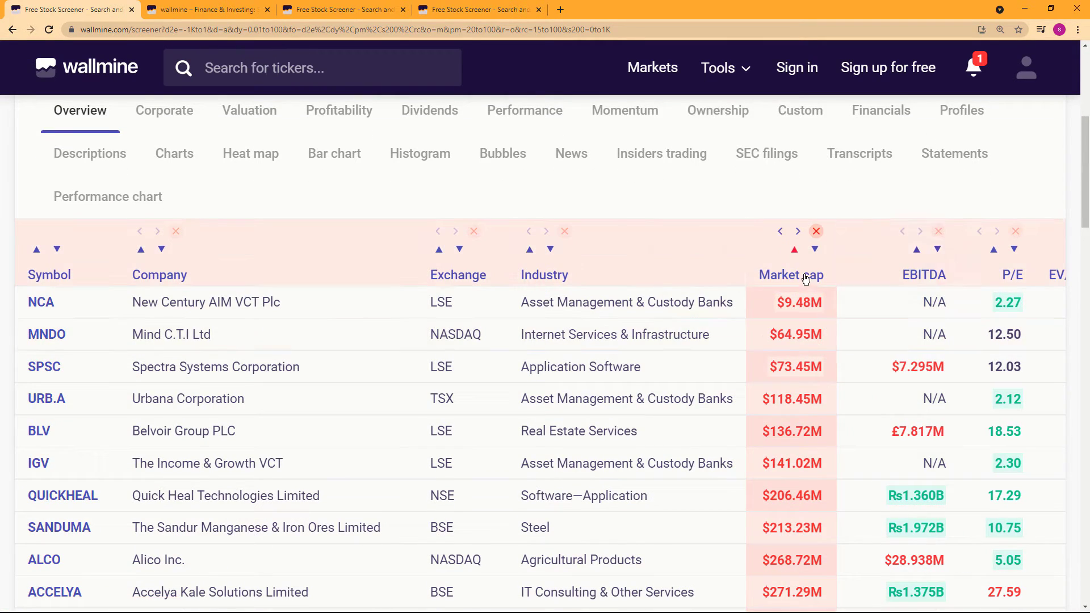
left_click(800, 278)
scroll(307, 271, "up", 1)
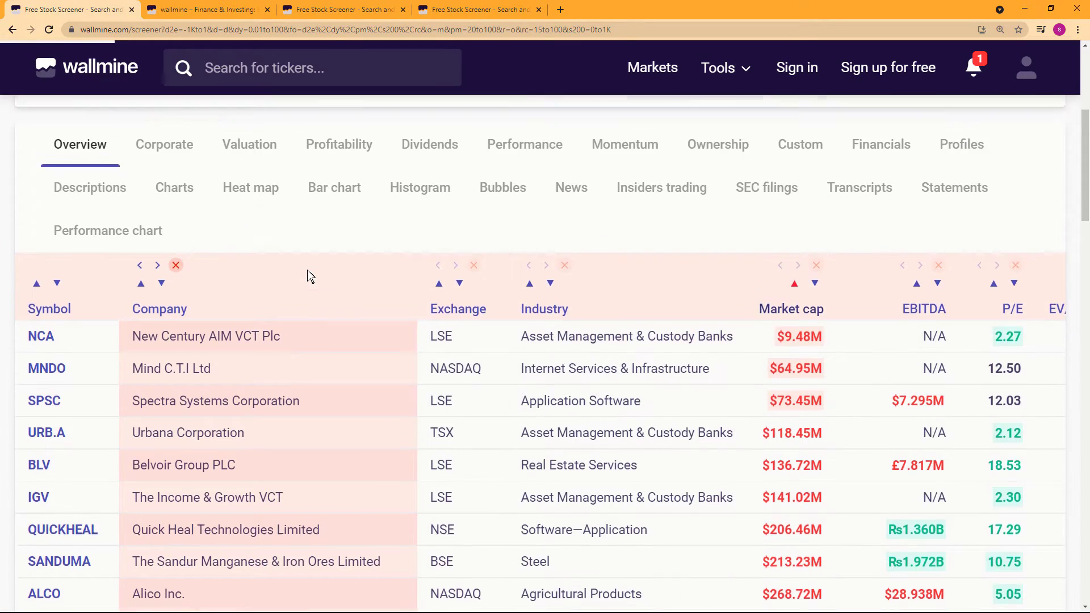
Step: Look through the largest companies by market cap, comparing their exchange, industry, EBITDA and P/E
scroll(308, 271, "up", 5)
scroll(302, 415, "down", 3)
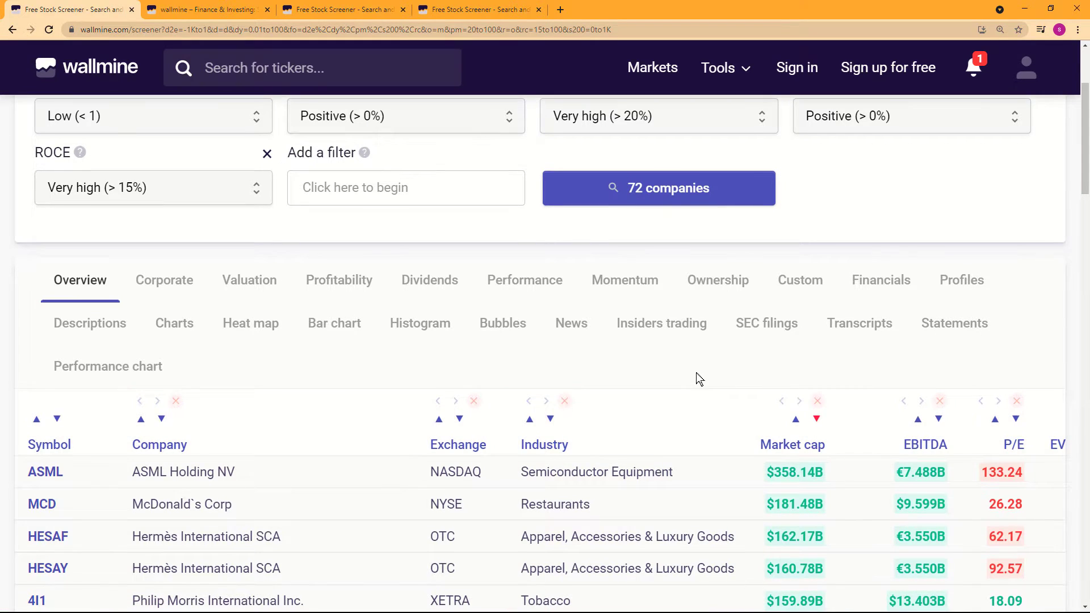
scroll(699, 378, "down", 2)
scroll(698, 378, "down", 7)
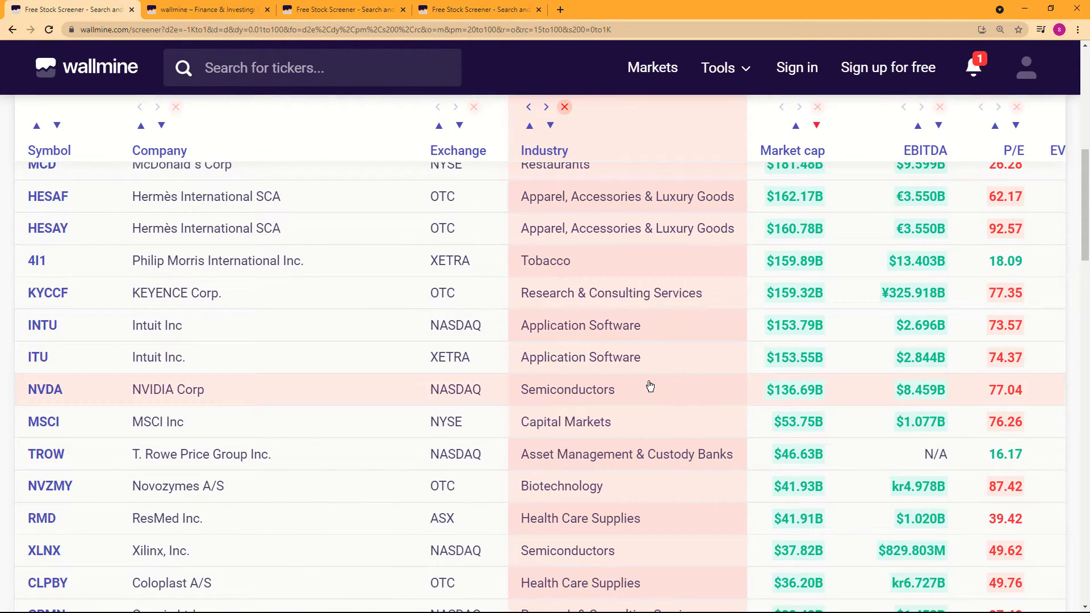
scroll(650, 385, "down", 2)
scroll(650, 385, "up", 2)
scroll(650, 385, "down", 2)
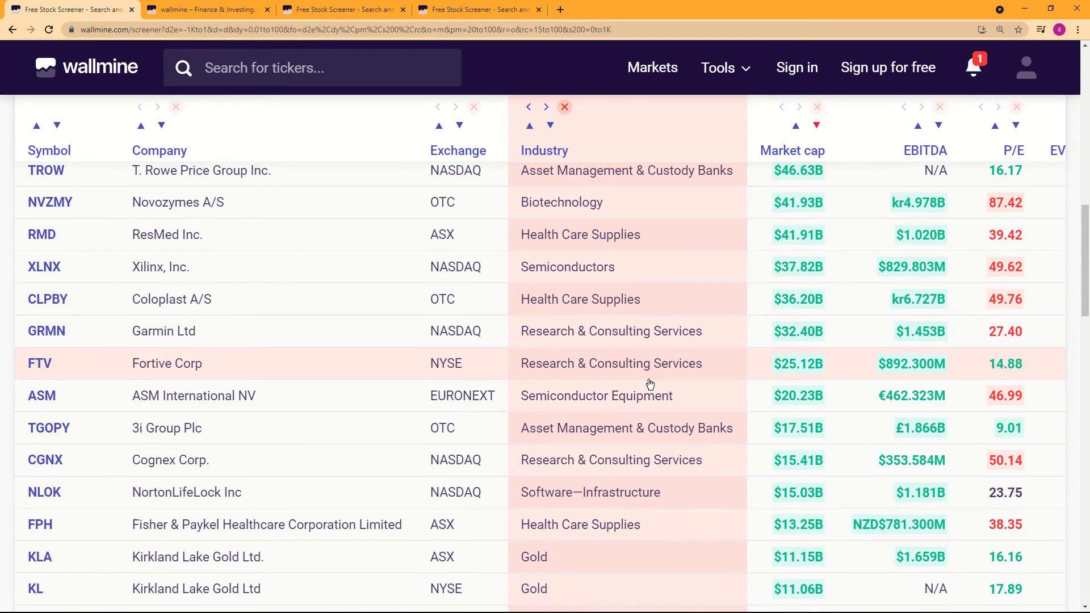
scroll(651, 384, "up", 10)
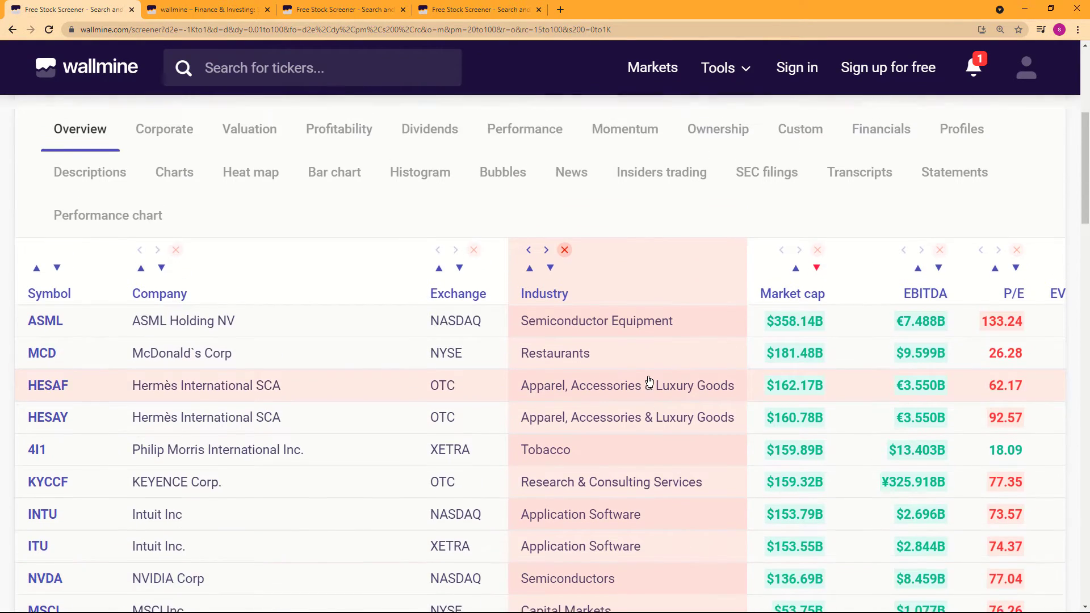
scroll(650, 382, "down", 2)
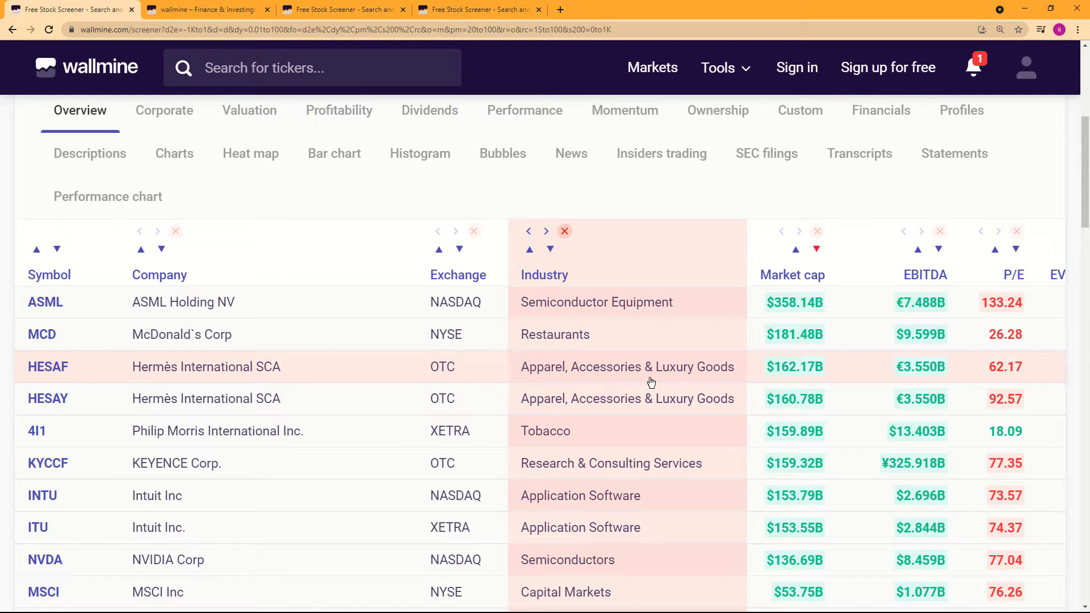
Step: Switch the screener results to the Charts view and examine the one-year price charts of ASML and MCD
scroll(226, 301, "up", 3)
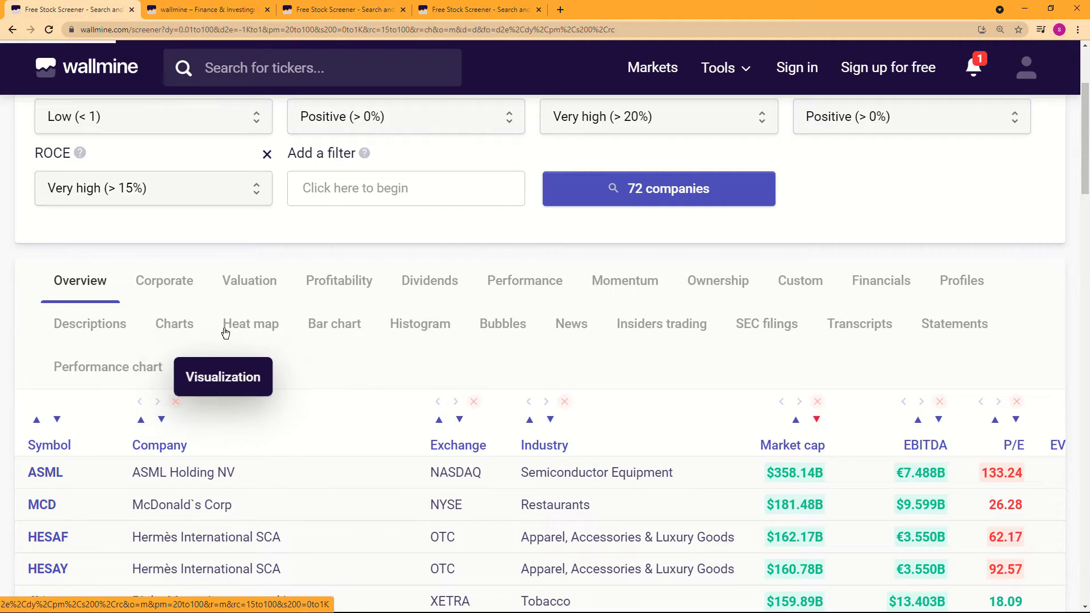
scroll(230, 333, "down", 6)
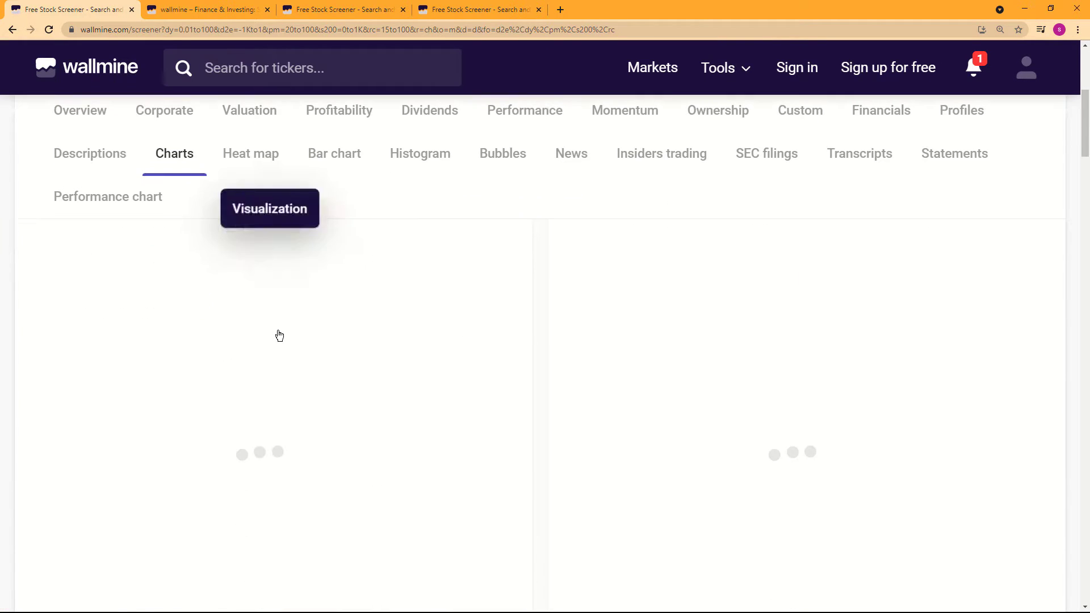
scroll(557, 366, "down", 2)
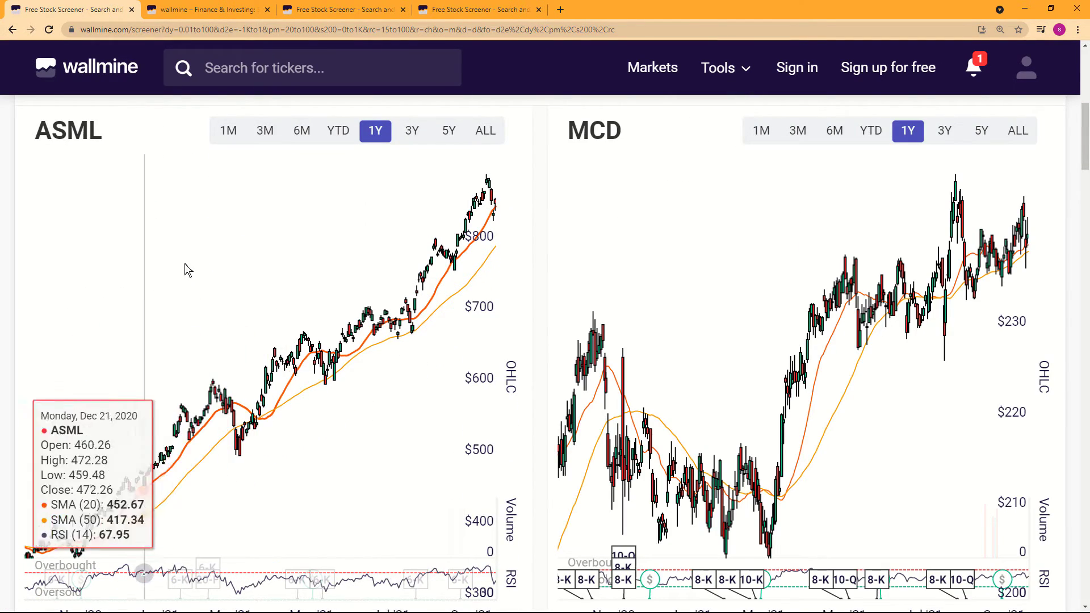
scroll(653, 369, "up", 1)
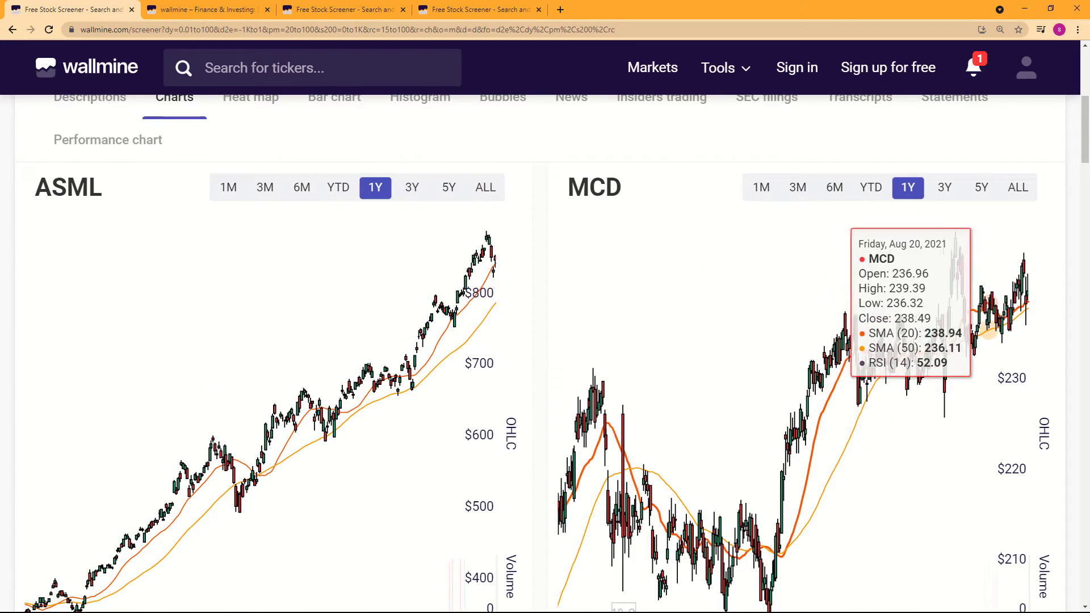
scroll(730, 373, "down", 5)
scroll(447, 298, "up", 7)
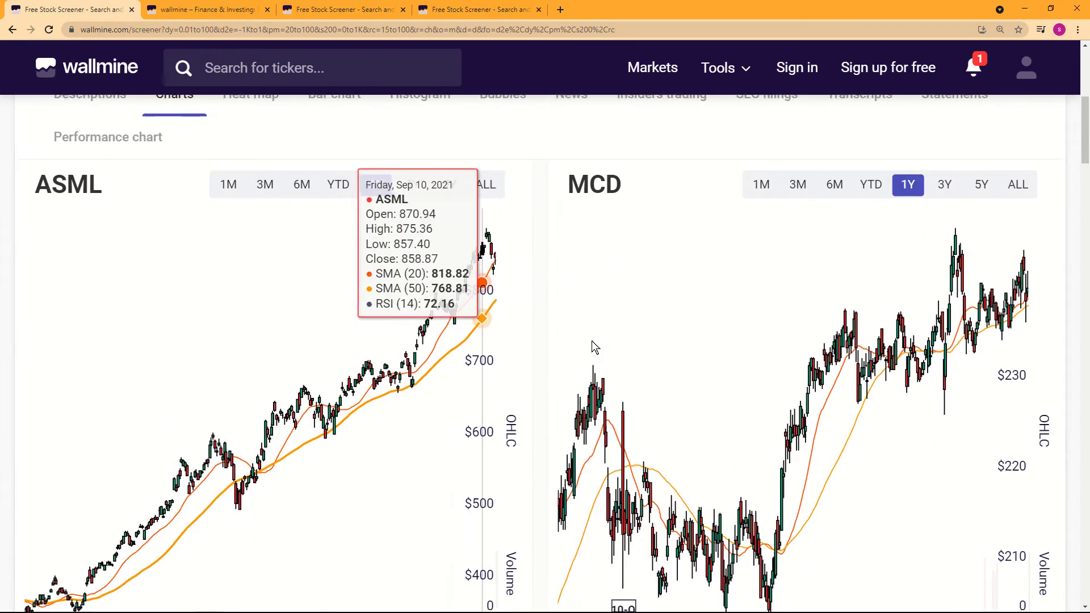
scroll(665, 467, "up", 1)
scroll(709, 462, "down", 3)
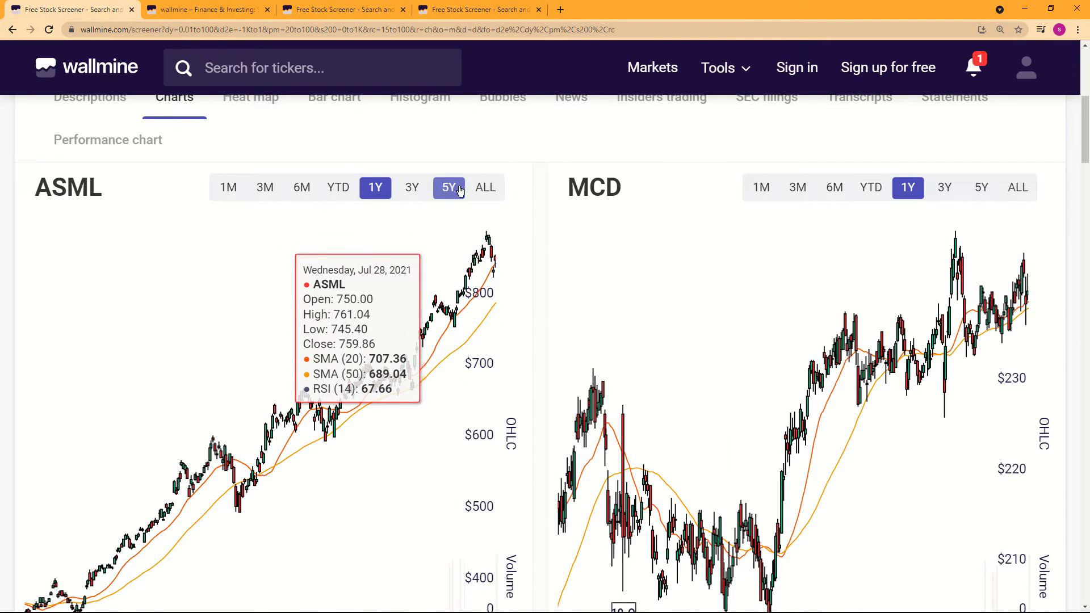
Step: View the full price history of ASML and MCD using the ALL range, and return the charts to 1Y
left_click(483, 188)
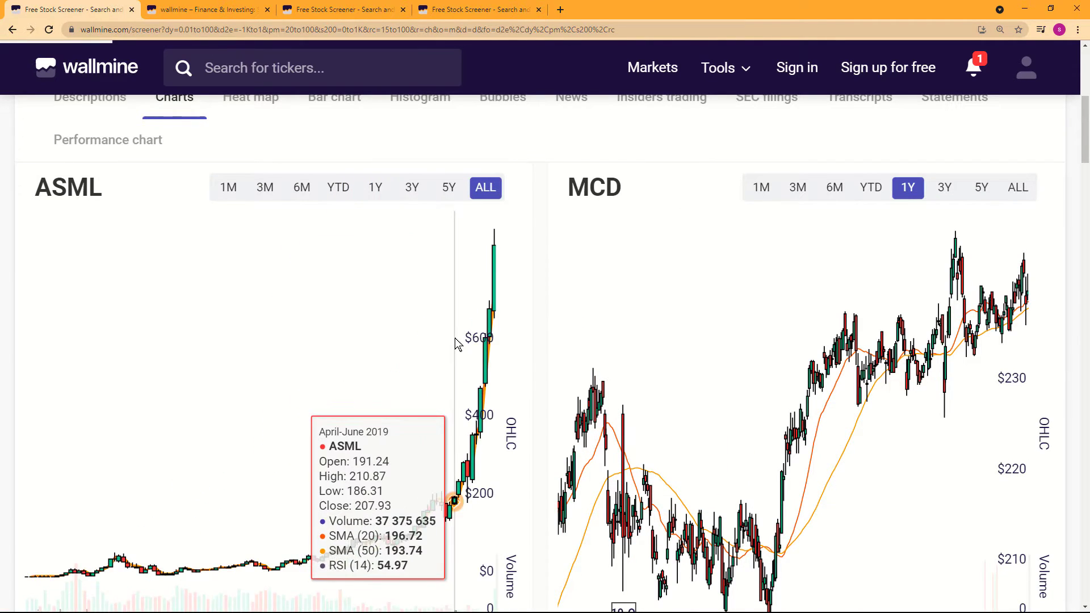
scroll(597, 357, "down", 3)
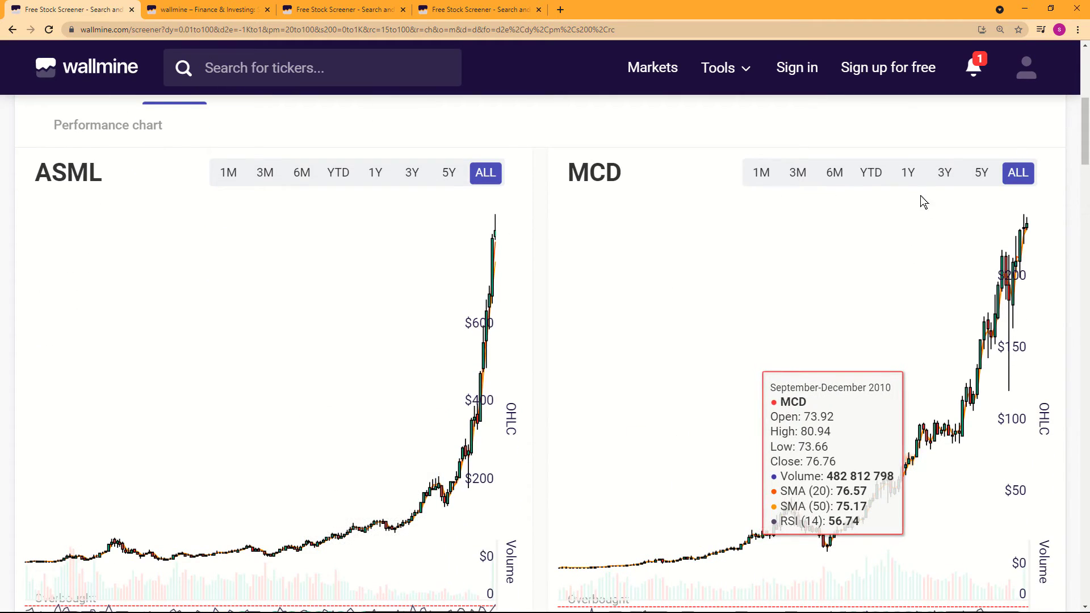
left_click(909, 174)
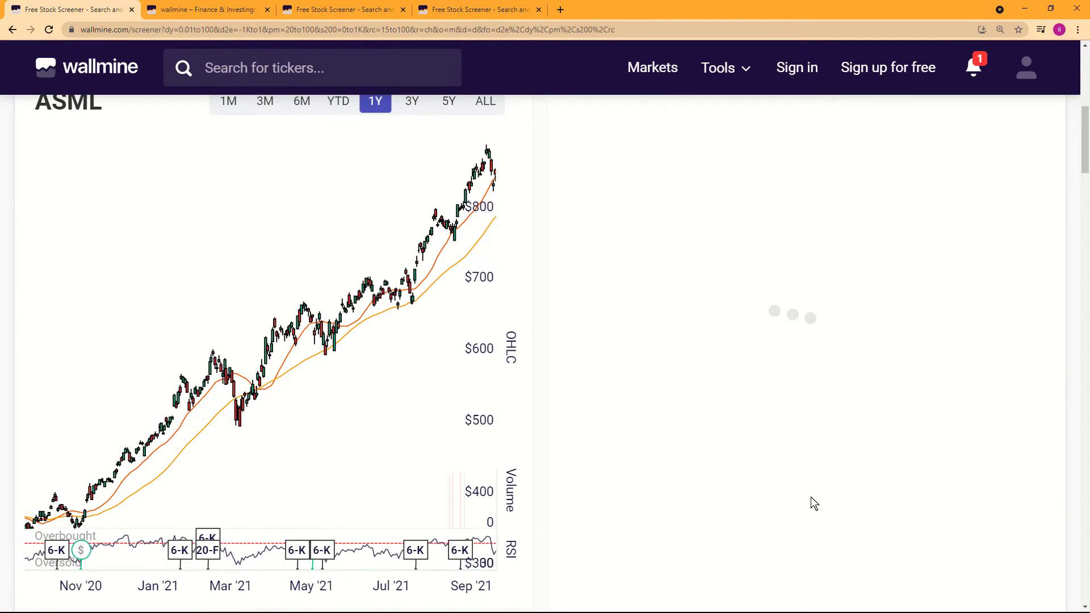
scroll(815, 473, "down", 1)
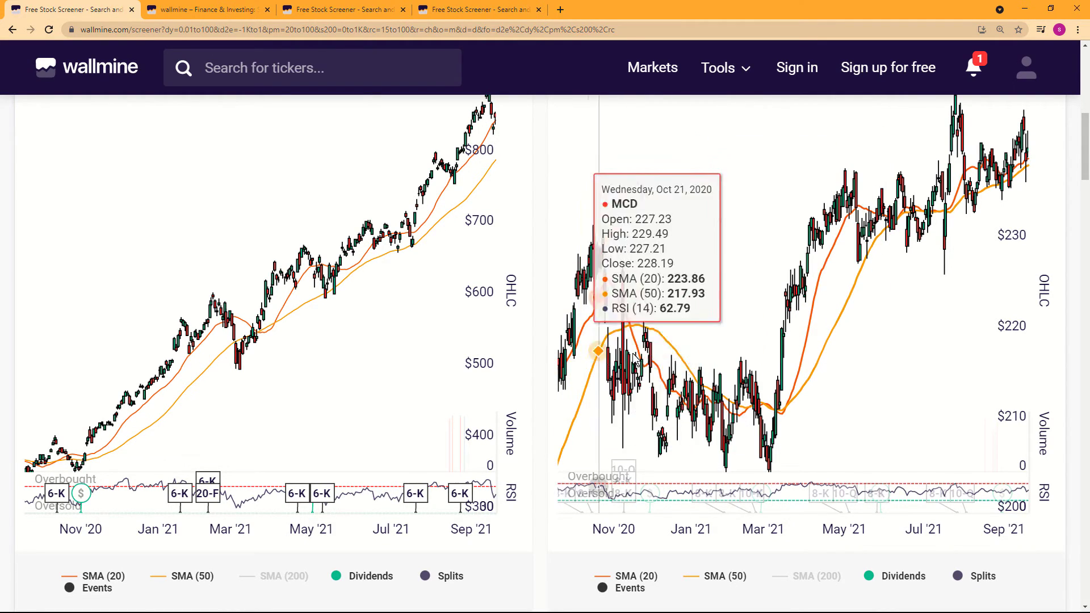
scroll(909, 255, "up", 1)
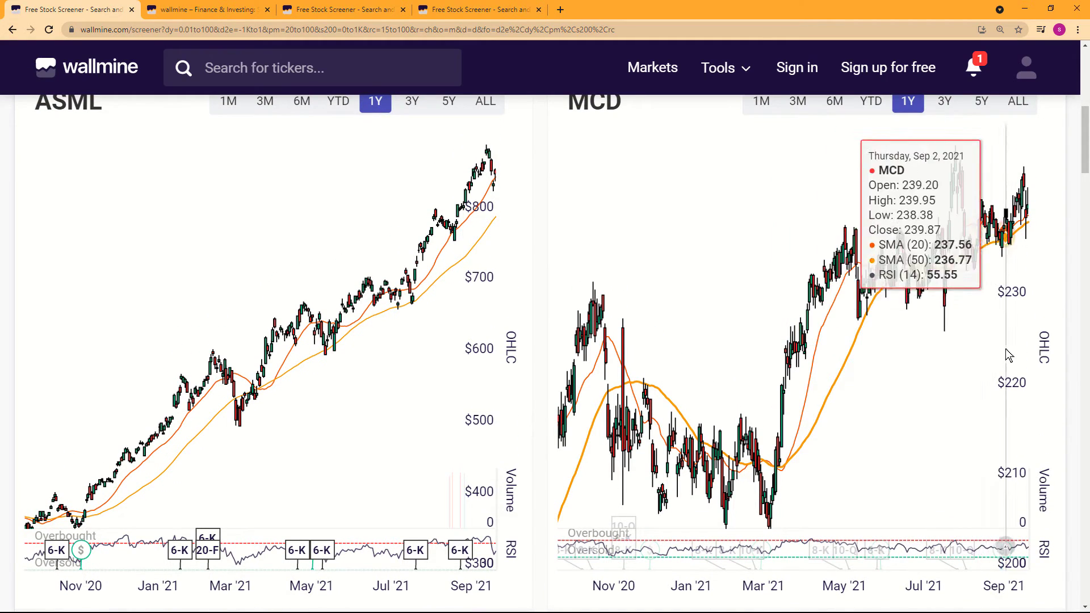
scroll(900, 248, "up", 2)
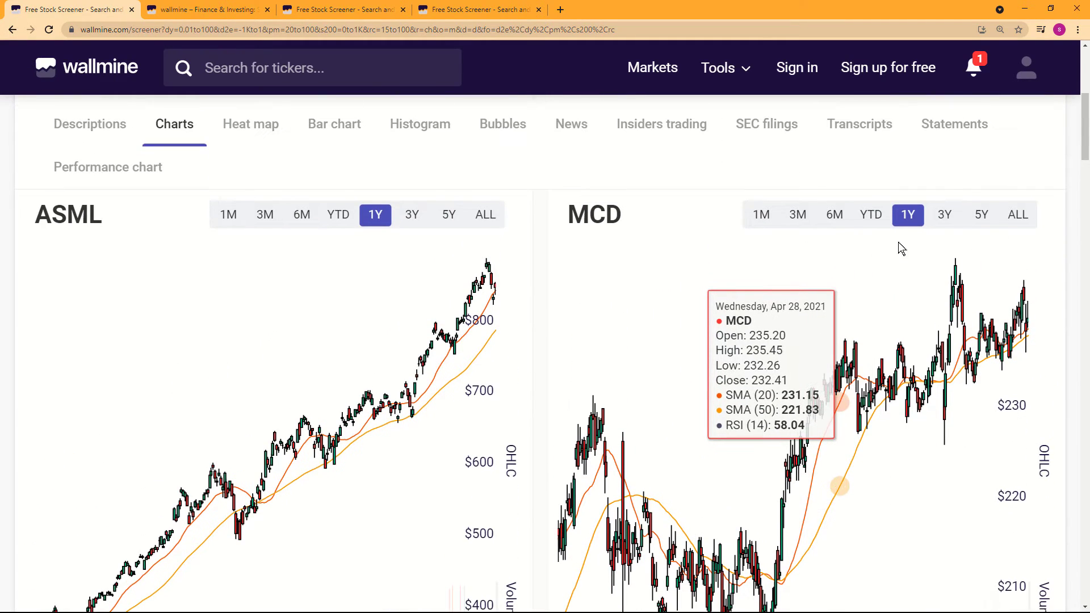
Step: Set the charts' time range to 3Y and inspect ASML's price trend alongside MCD's
left_click(945, 217)
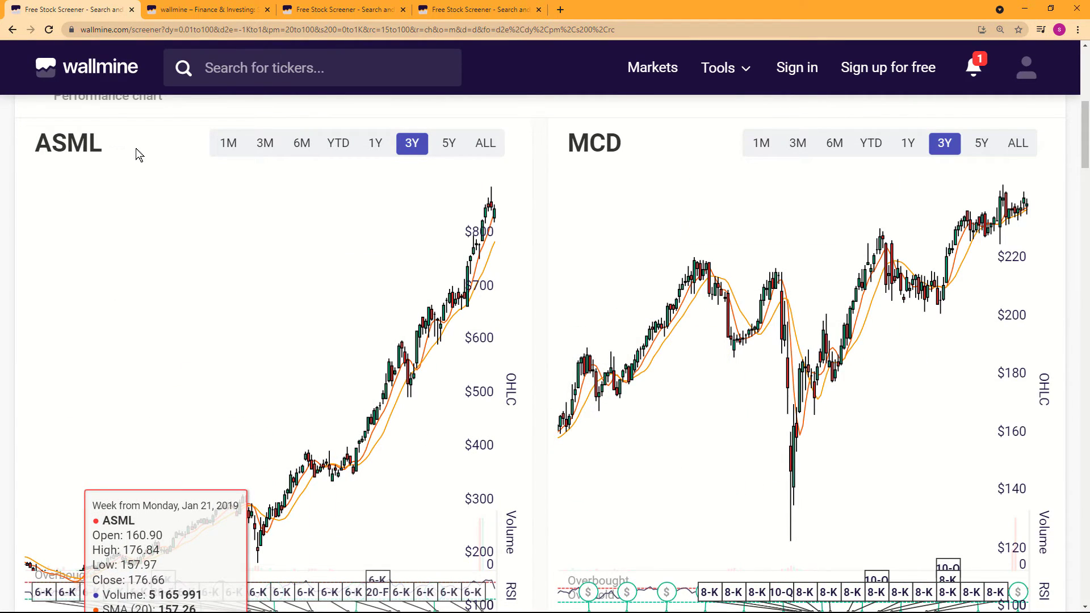
scroll(234, 329, "down", 1)
scroll(131, 218, "up", 1)
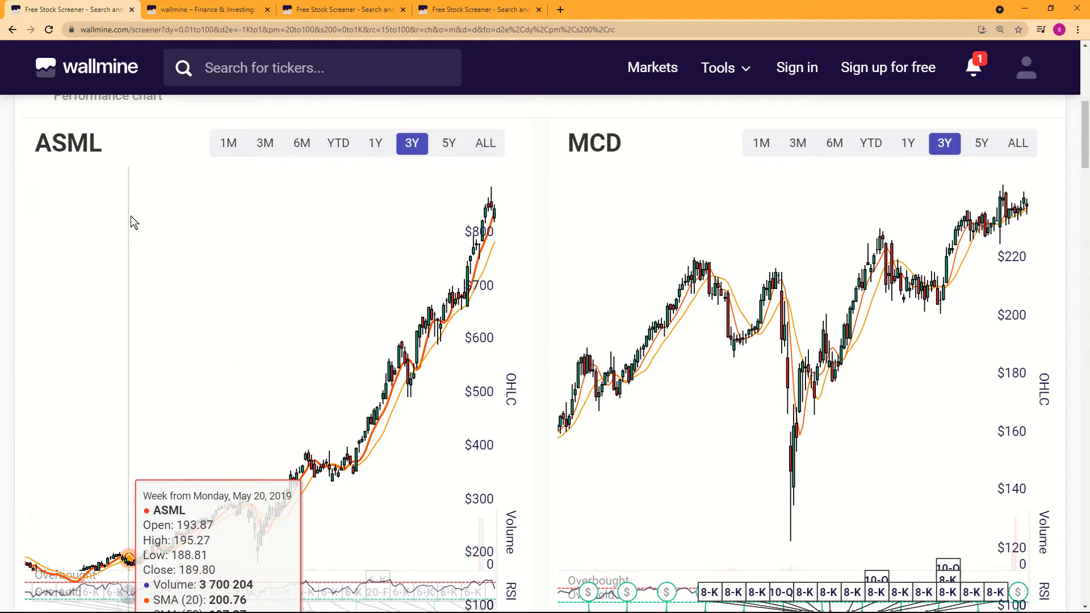
scroll(132, 219, "up", 1)
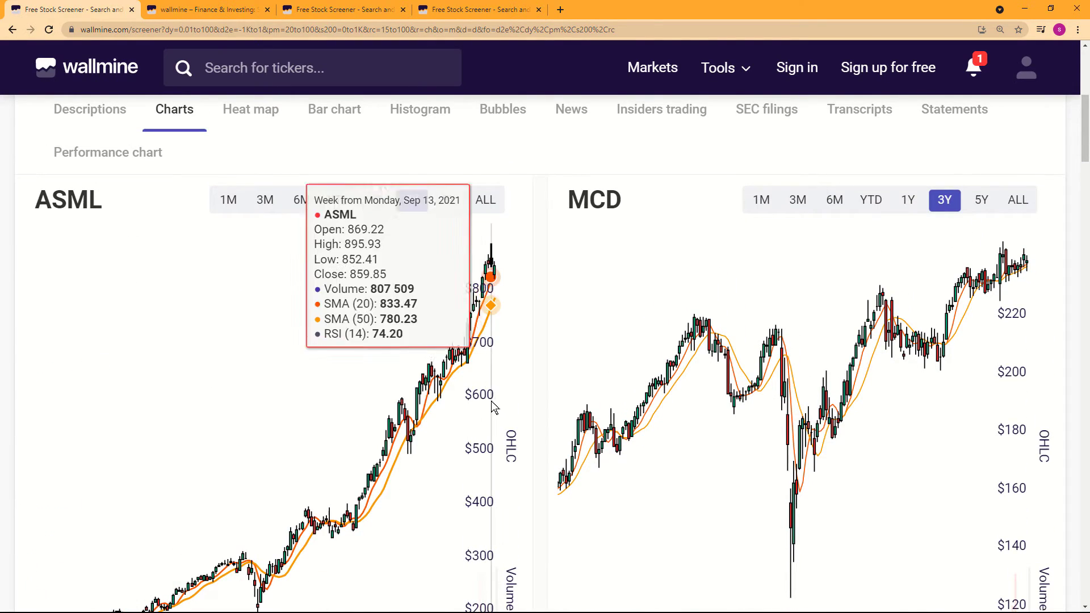
scroll(499, 403, "down", 3)
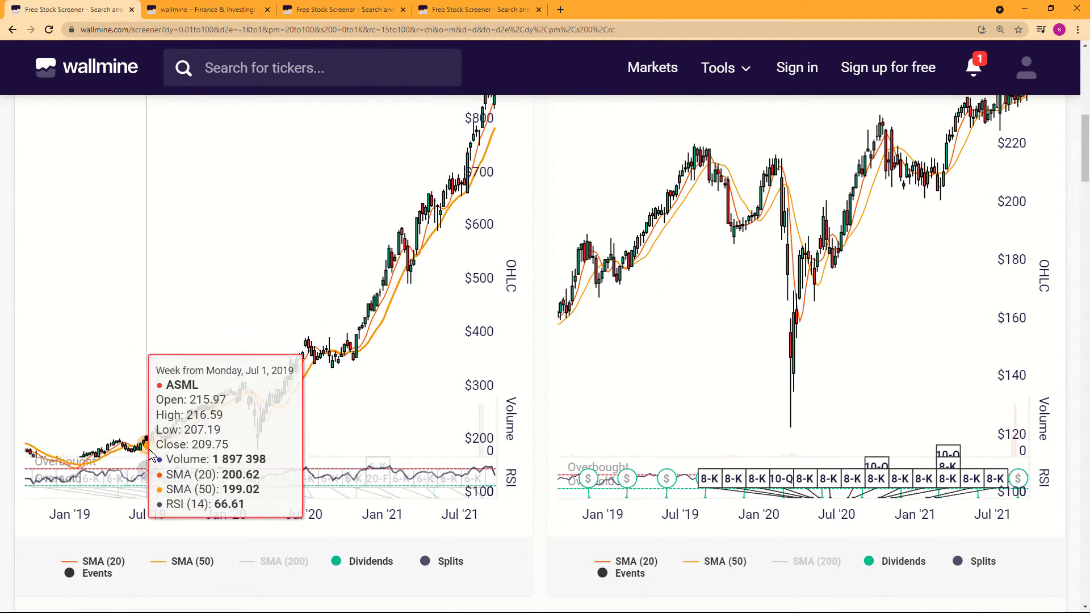
scroll(326, 432, "up", 2)
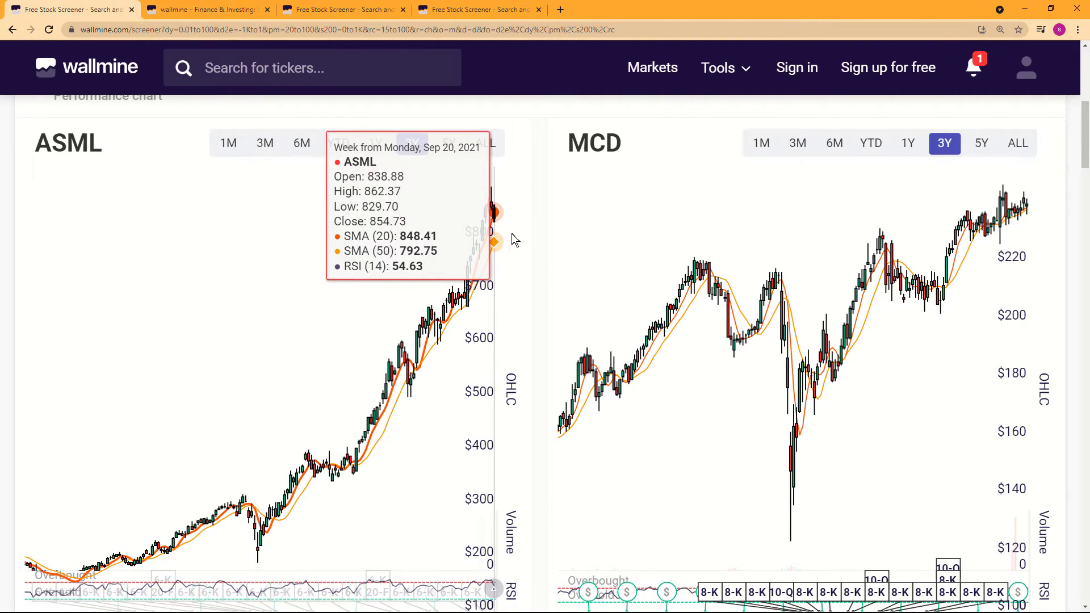
scroll(524, 352, "down", 1)
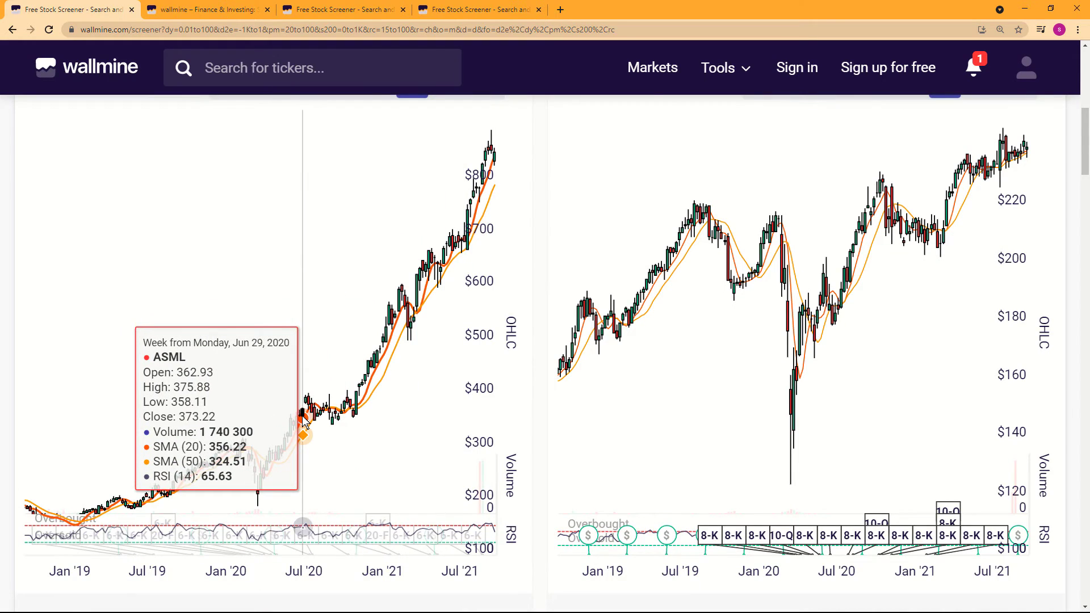
Step: Look through the three-year charts of the next companies, from HESAF and HESAY down to NVDA and MSCI
scroll(304, 421, "down", 9)
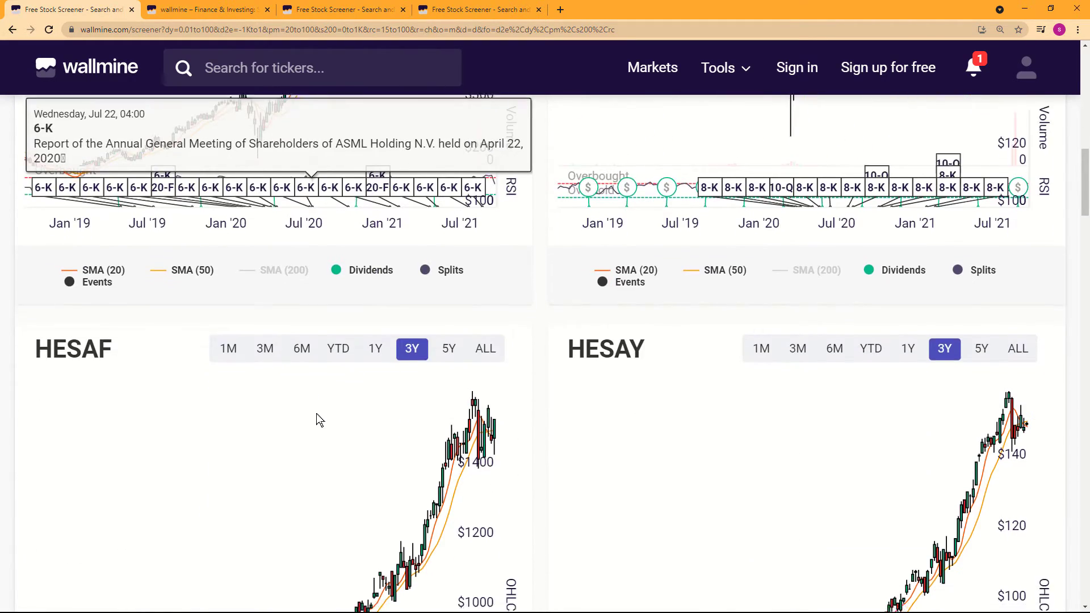
scroll(513, 413, "down", 11)
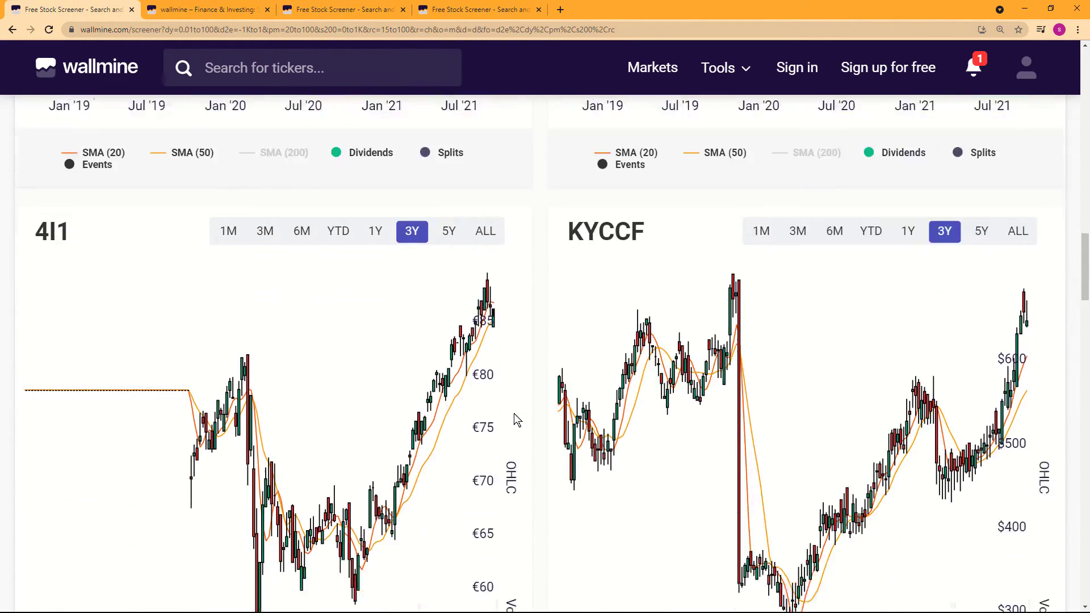
scroll(513, 414, "down", 7)
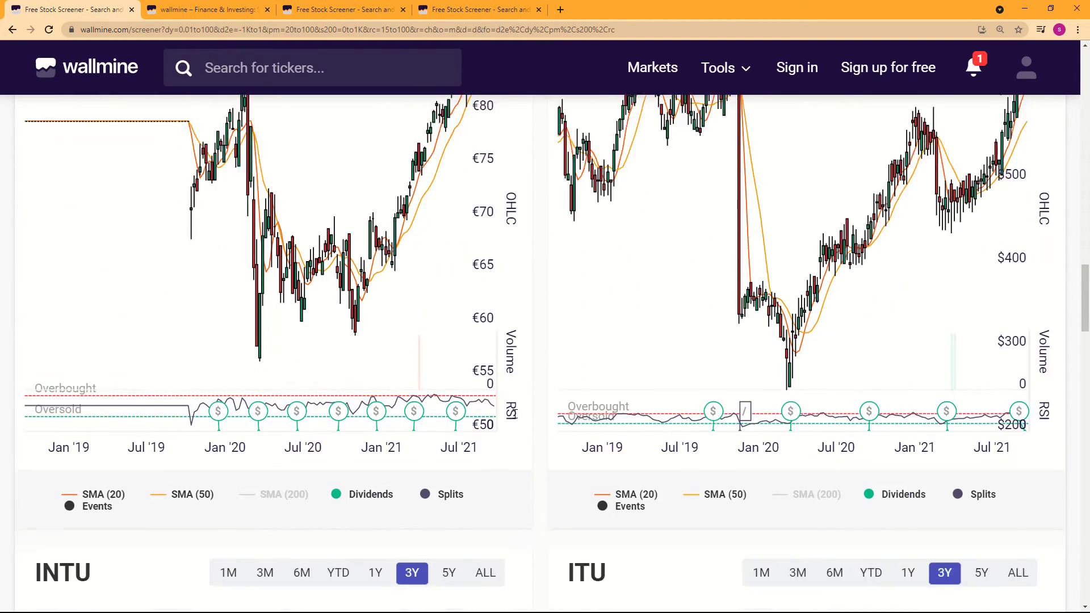
scroll(513, 414, "down", 6)
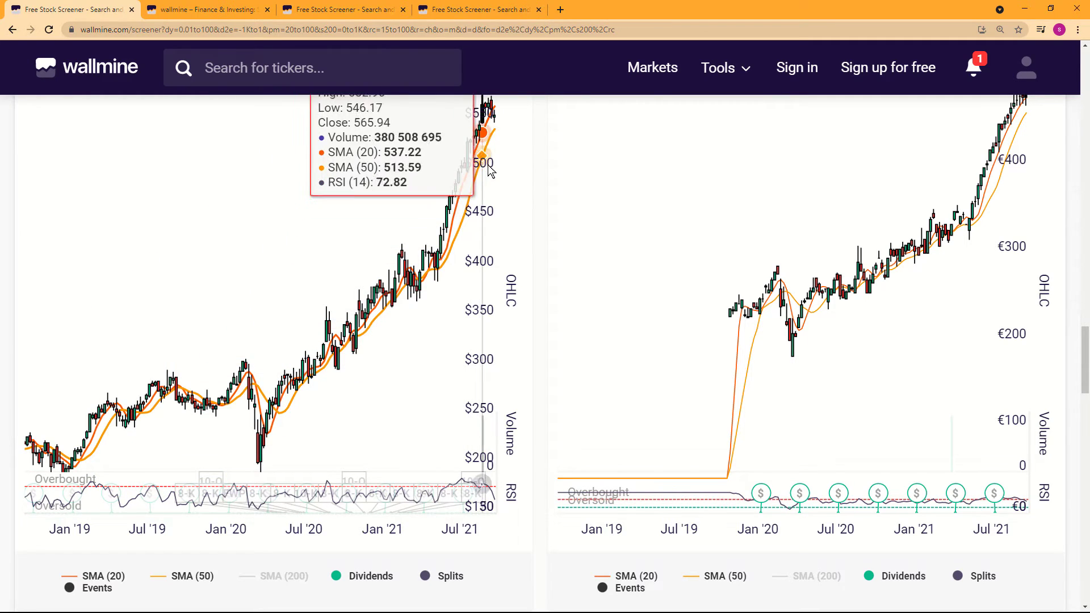
scroll(481, 238, "up", 3)
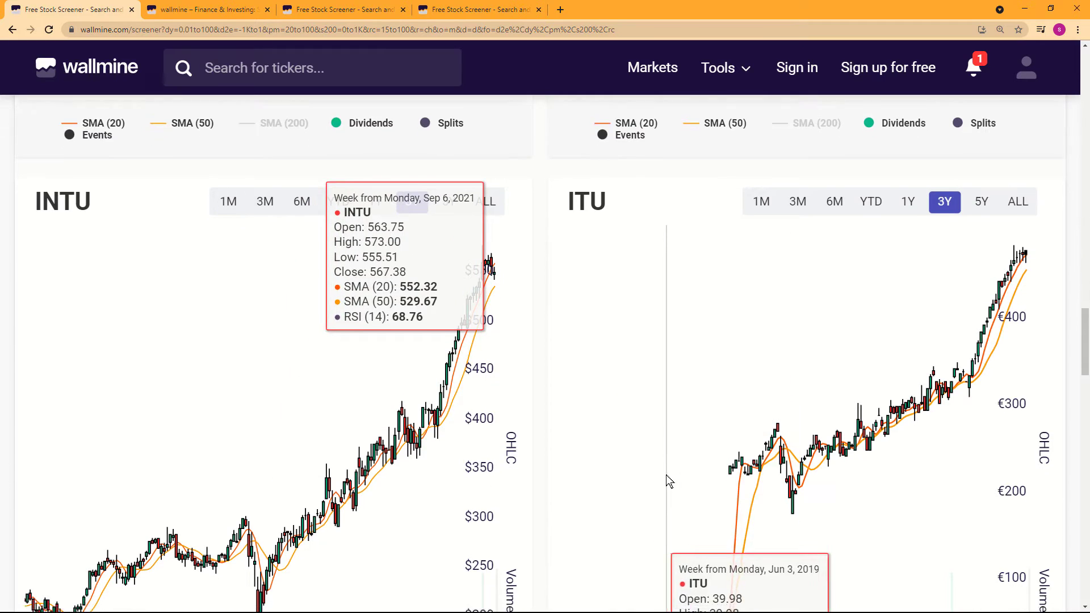
scroll(710, 409, "down", 1)
scroll(903, 443, "down", 8)
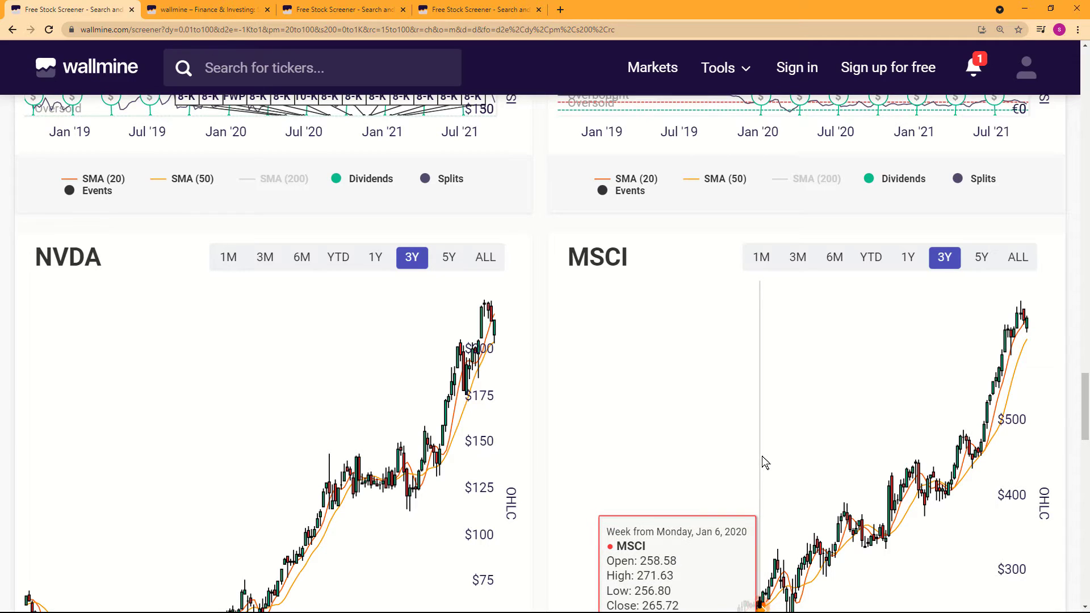
Step: Return from the three-year charts to the result views and switch the 72 companies to the Performance view
scroll(762, 458, "up", 4)
scroll(765, 461, "up", 20)
scroll(762, 456, "up", 20)
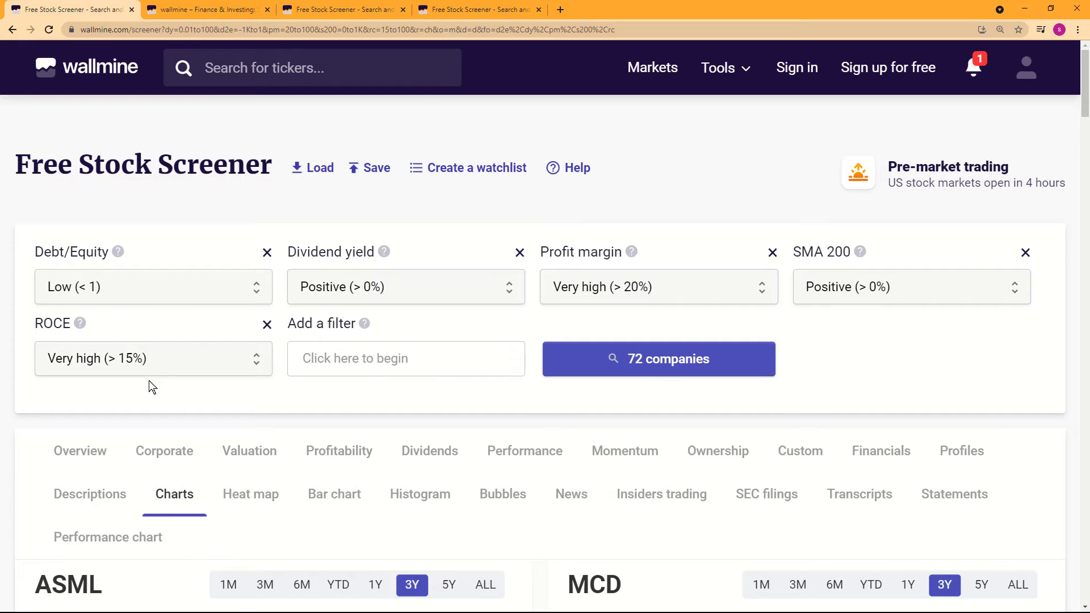
scroll(552, 518, "down", 2)
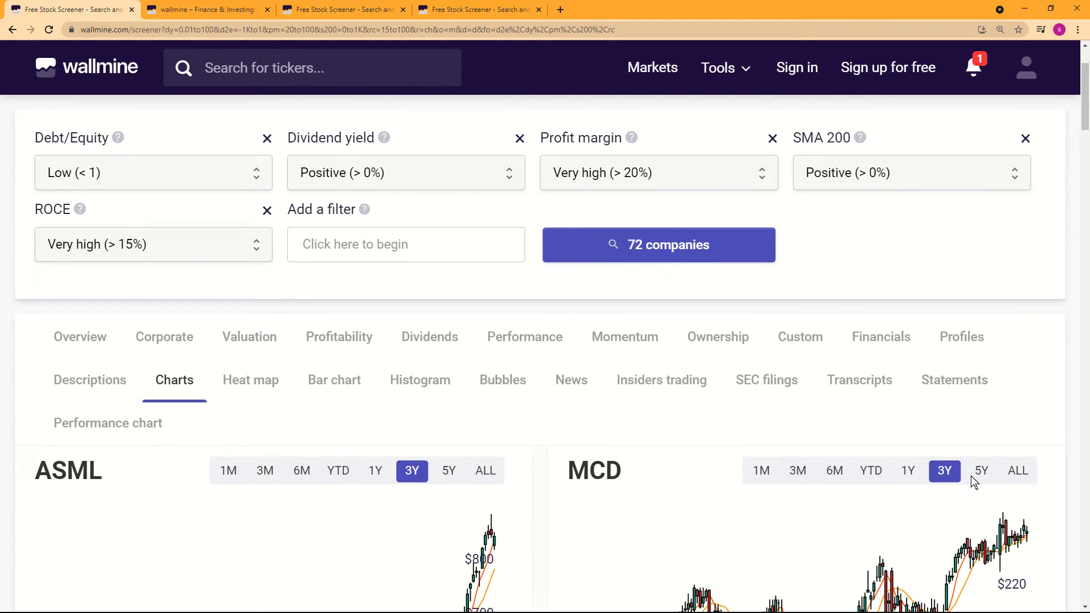
scroll(970, 480, "down", 3)
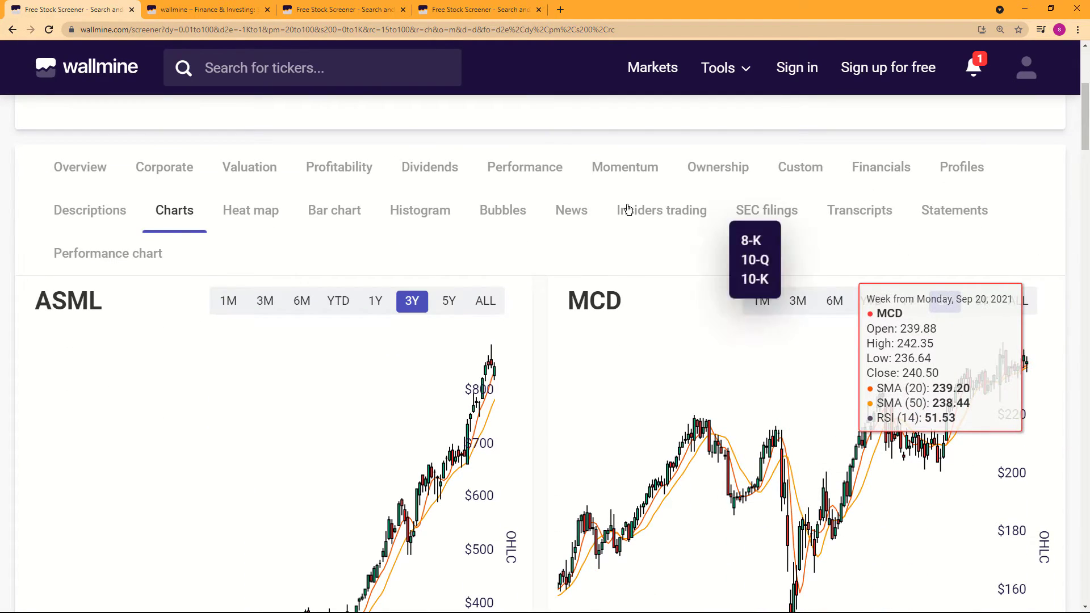
scroll(526, 238, "up", 2)
mouse_move(541, 284)
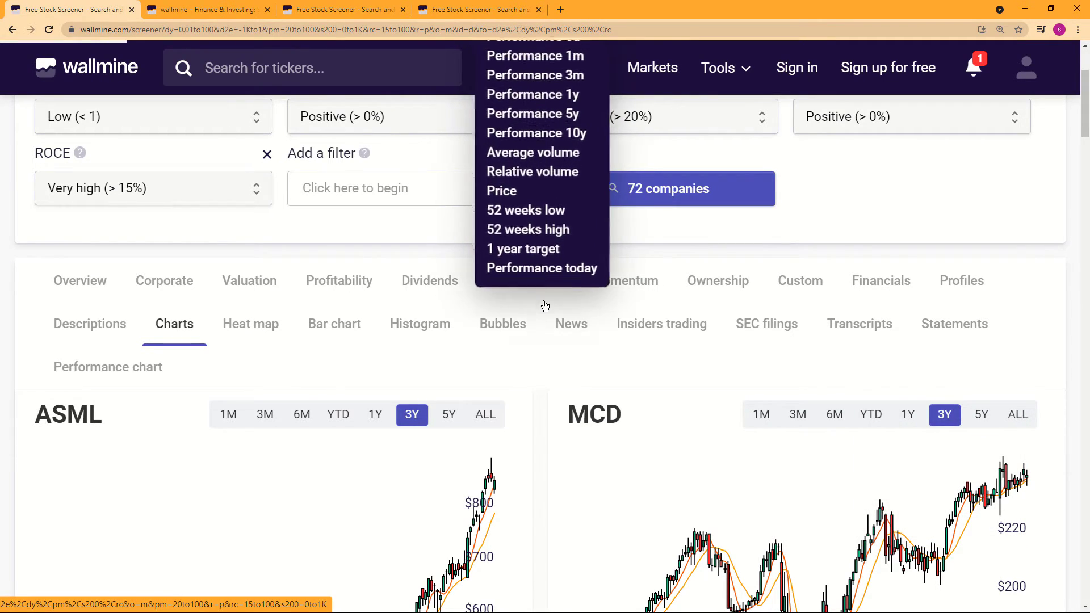
scroll(660, 437, "down", 2)
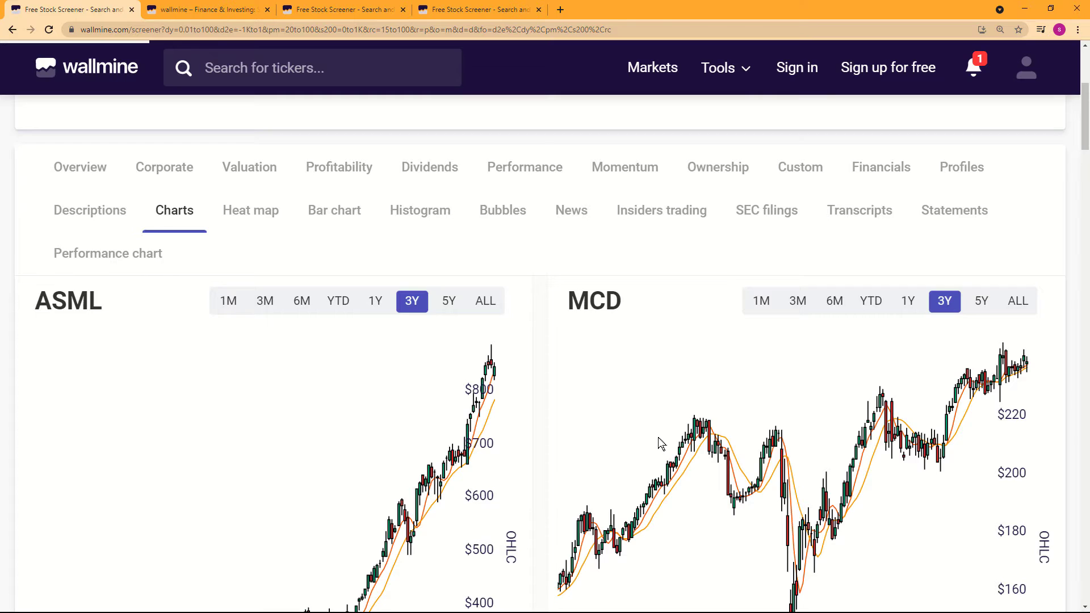
Step: Sort the companies by Performance 10y in ascending order
scroll(660, 438, "down", 3)
scroll(662, 442, "down", 2)
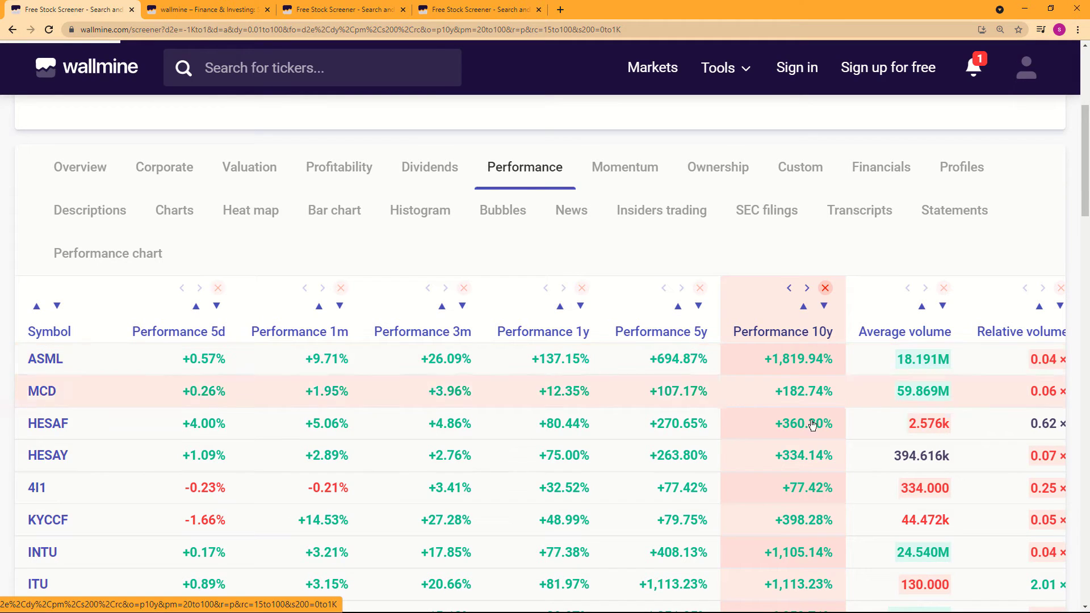
scroll(813, 438, "up", 5)
scroll(811, 452, "down", 5)
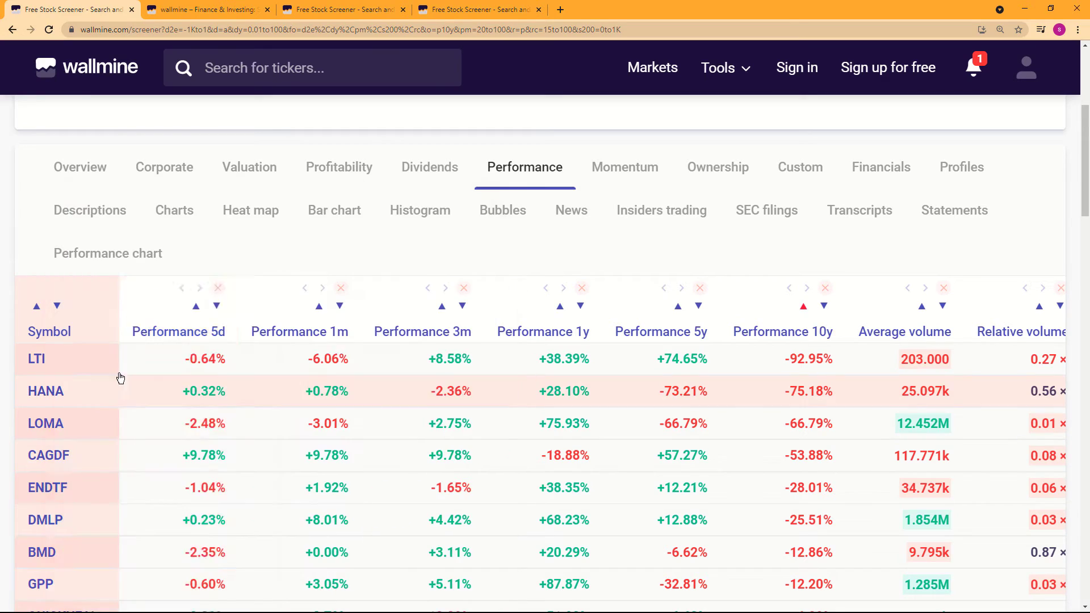
Step: Examine the companies with the weakest 10-year performance, from LTI and HANA downward, and compare their returns over shorter periods
mouse_move(37, 359)
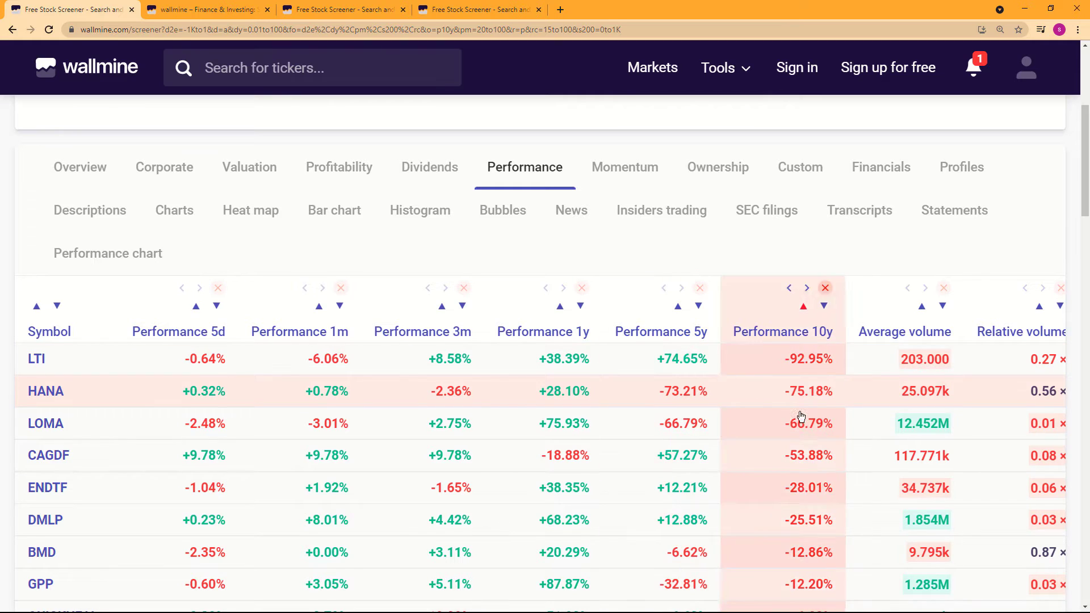
scroll(850, 454, "down", 3)
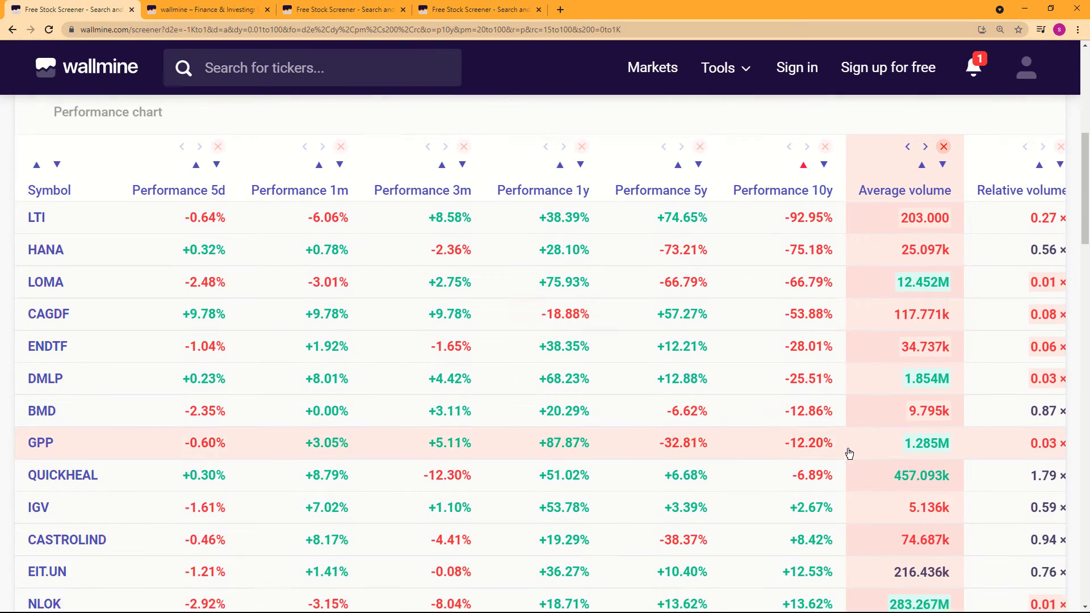
scroll(851, 454, "up", 2)
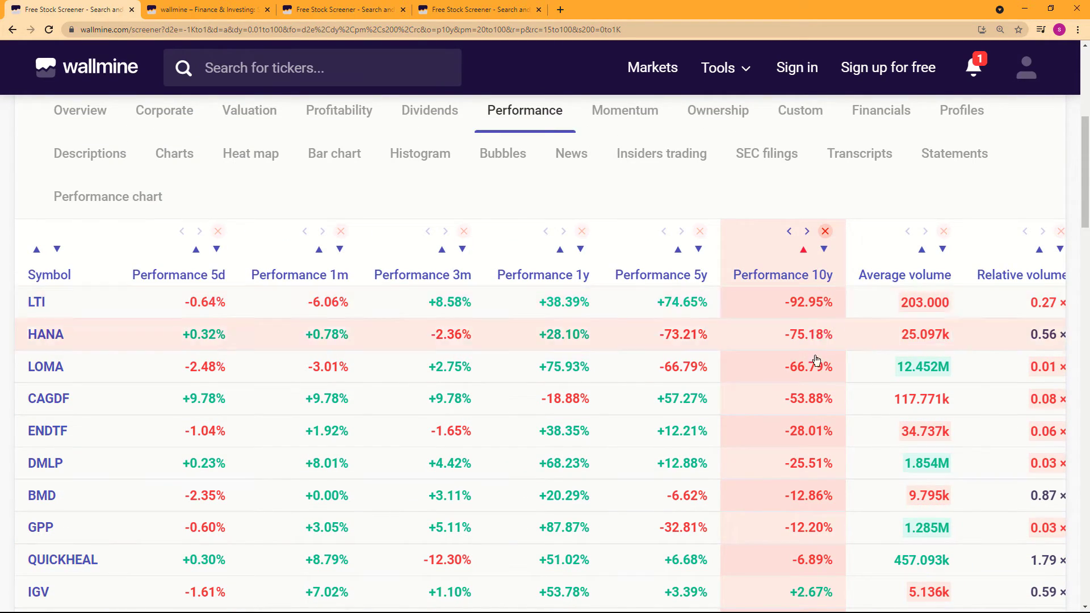
scroll(829, 341, "down", 3)
scroll(818, 358, "up", 4)
scroll(813, 375, "down", 2)
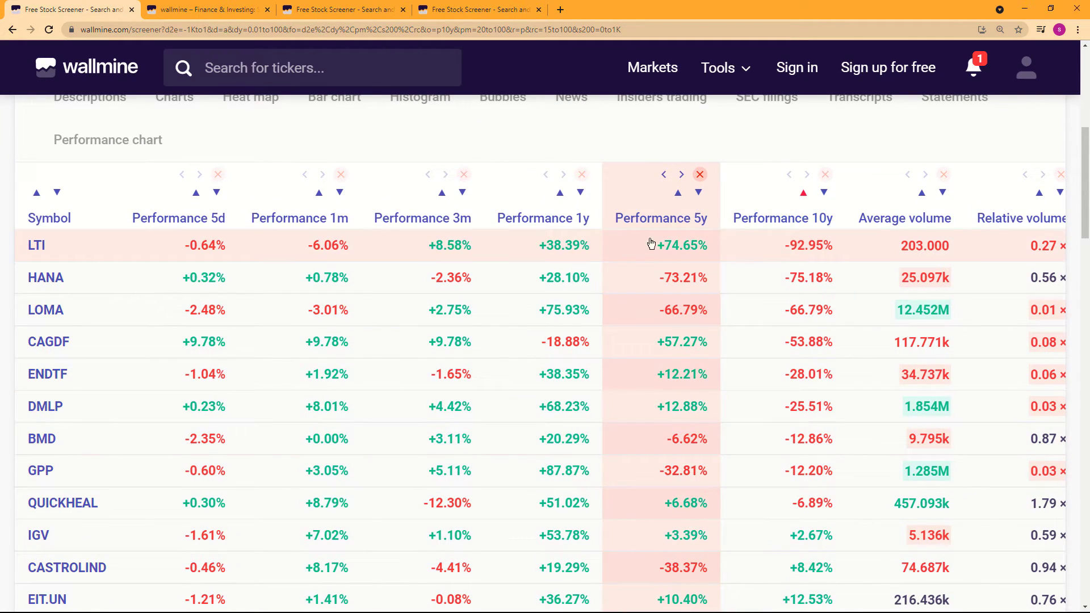
scroll(824, 542, "down", 1)
scroll(825, 545, "down", 5)
scroll(817, 511, "up", 12)
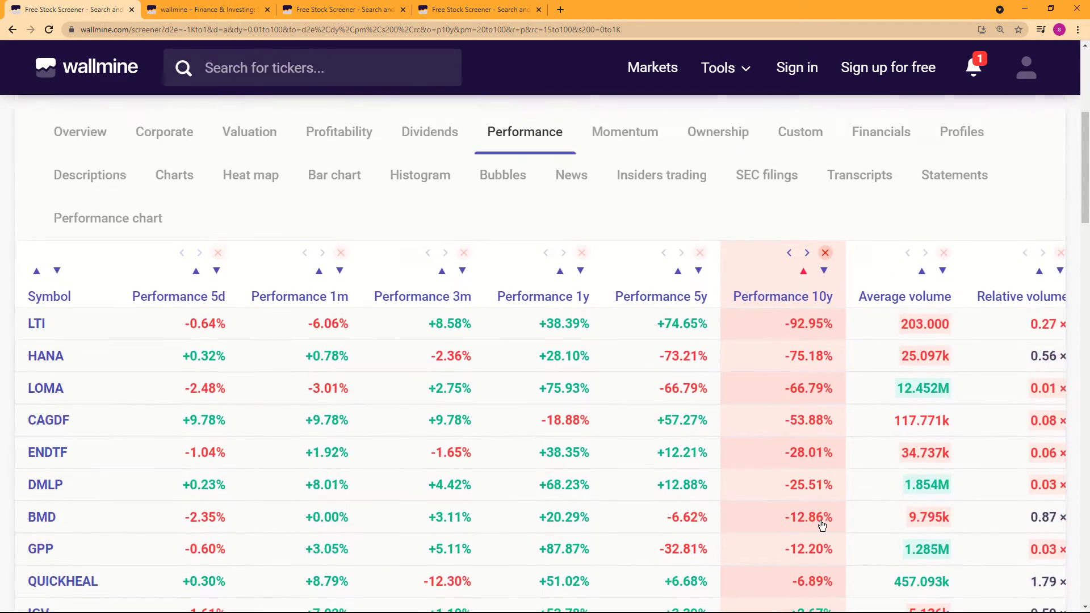
Step: Sort the companies by Performance 10y in descending order
scroll(809, 477, "down", 2)
left_click(809, 458)
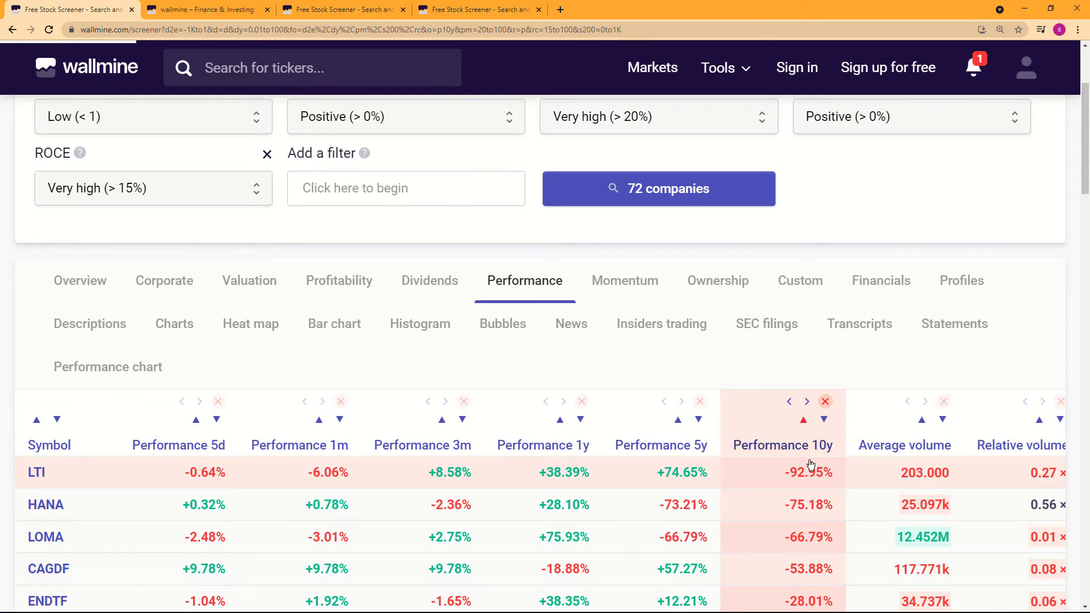
scroll(811, 465, "down", 8)
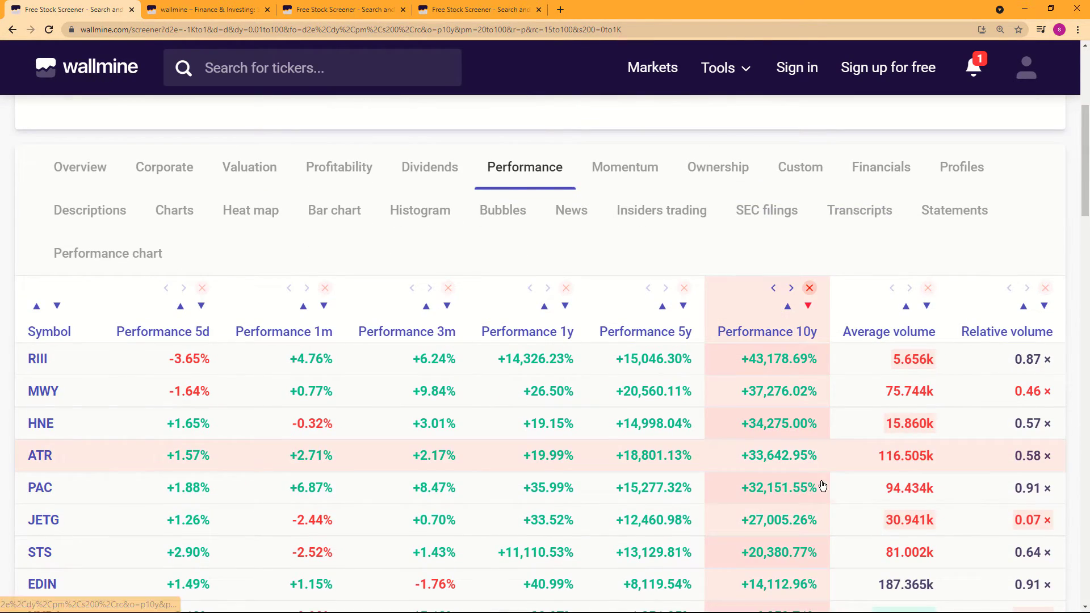
Step: Look down the 10-year performance ranking from the strongest companies to the weaker ones, checking their one-year returns as well
scroll(828, 497, "down", 9)
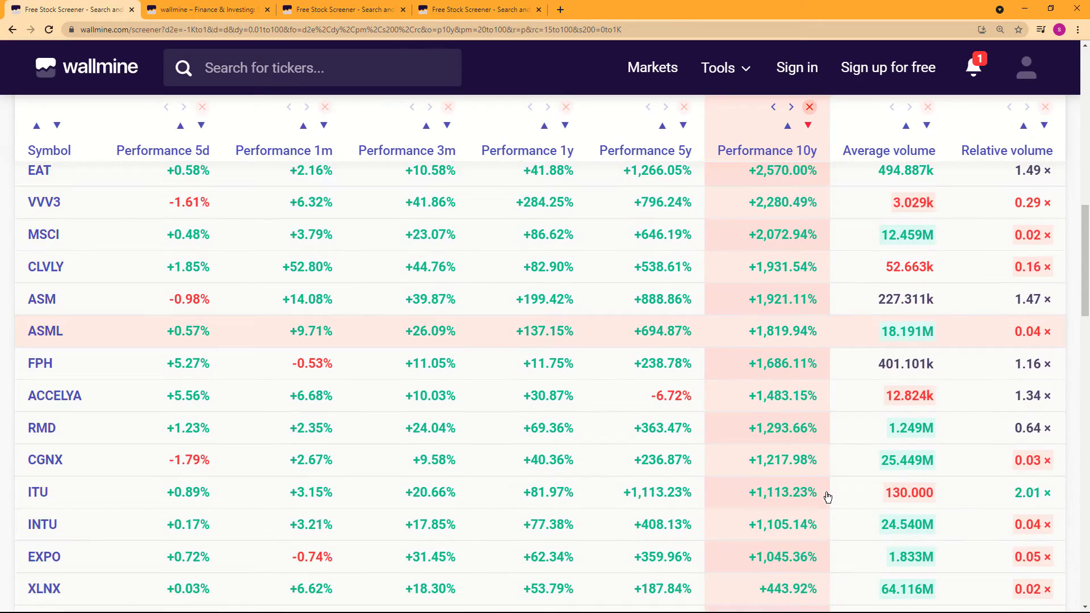
scroll(828, 497, "down", 2)
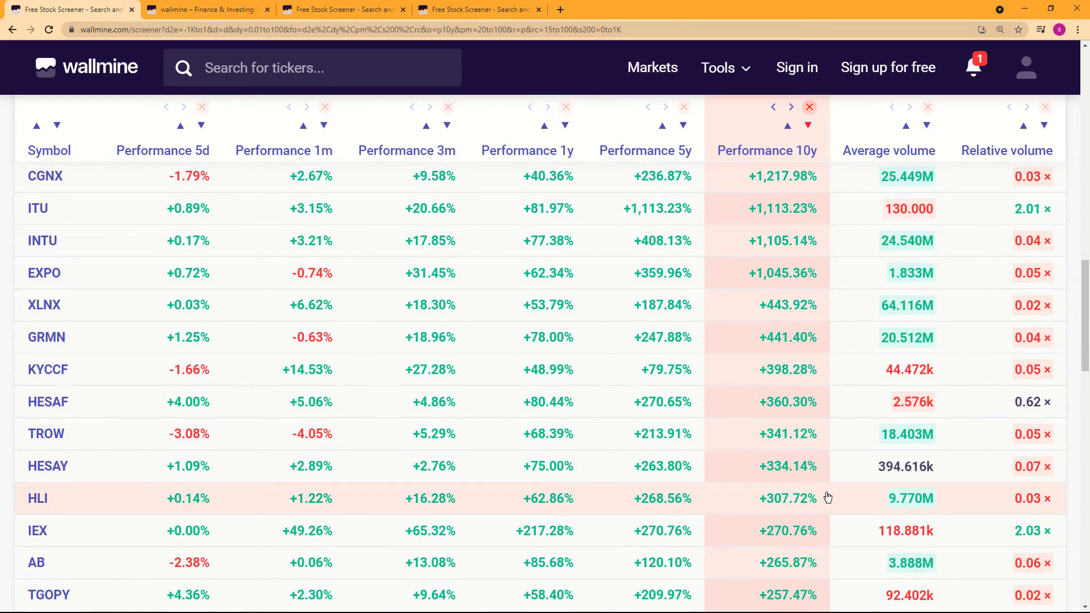
scroll(828, 498, "down", 3)
scroll(828, 497, "down", 10)
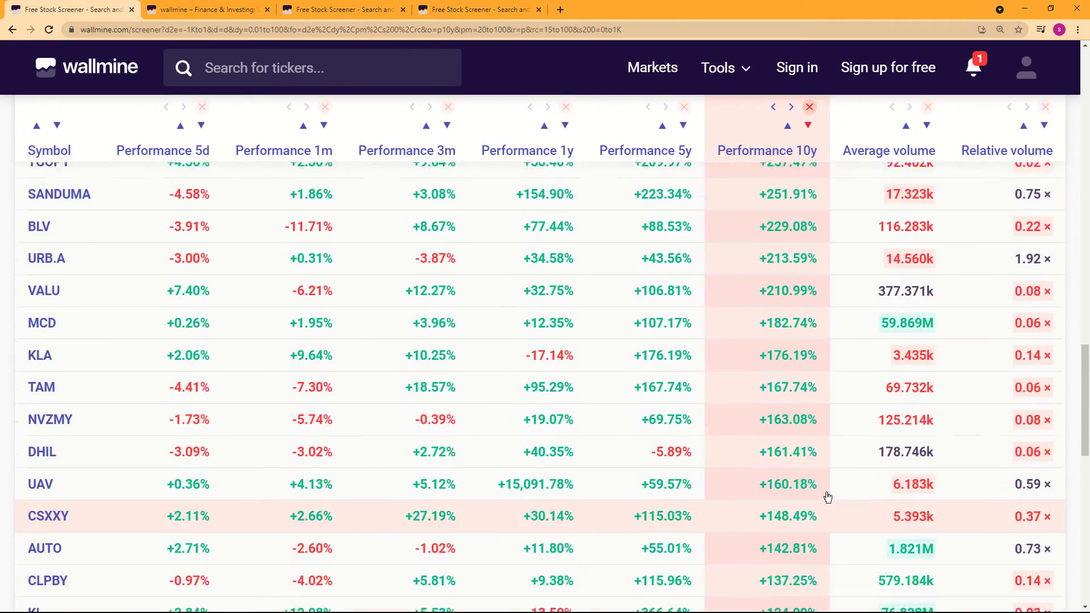
scroll(813, 492, "up", 3)
scroll(676, 503, "down", 4)
scroll(566, 424, "up", 20)
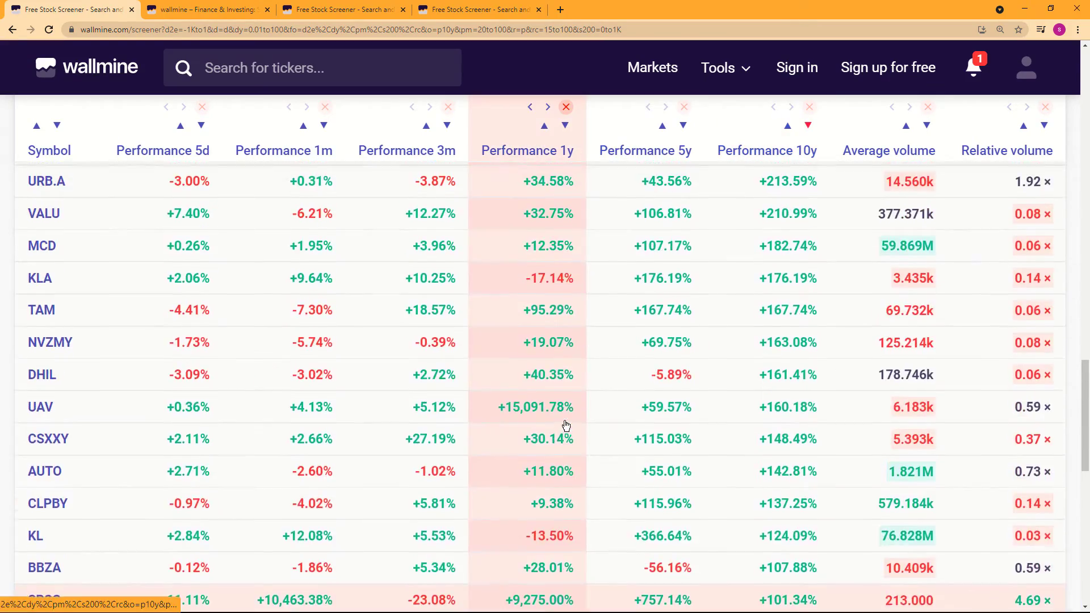
scroll(567, 425, "up", 12)
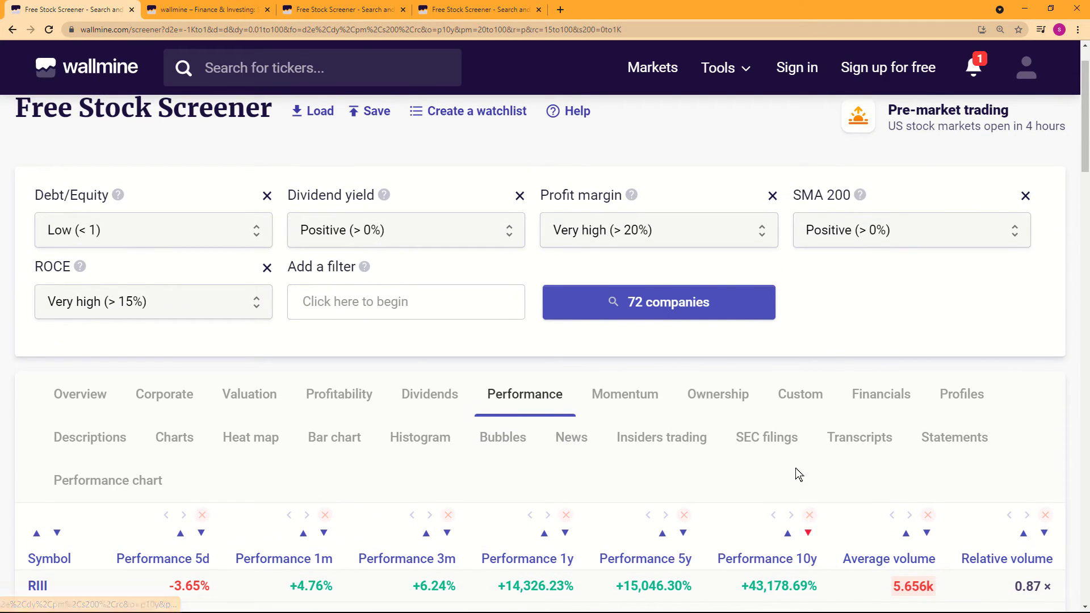
Step: Switch the results to the Overview view and examine the exchange, industry and P/E of the best 10-year performers
scroll(796, 474, "down", 2)
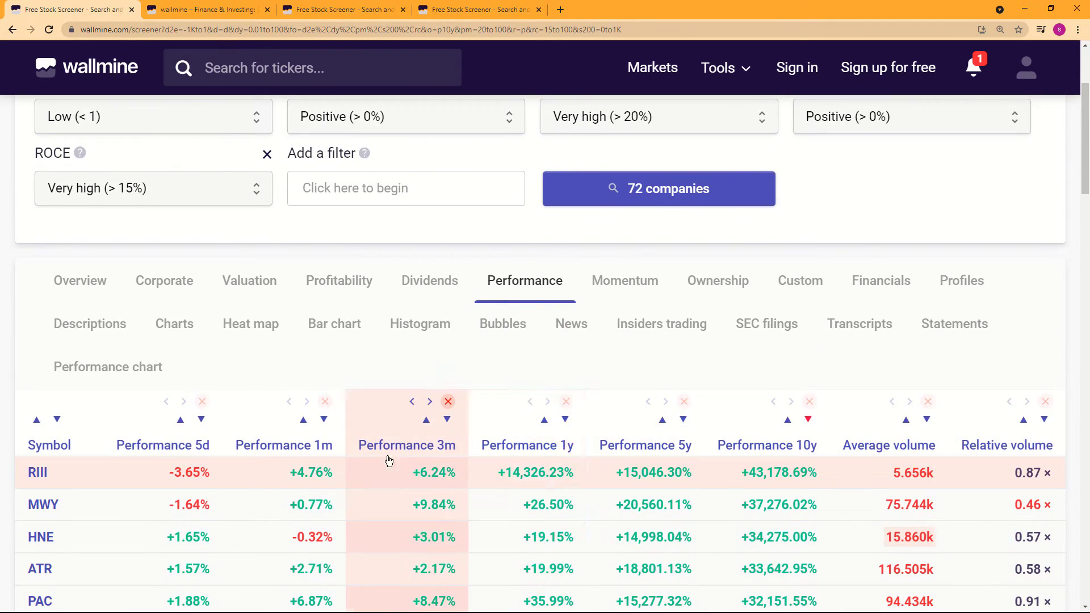
mouse_move(71, 295)
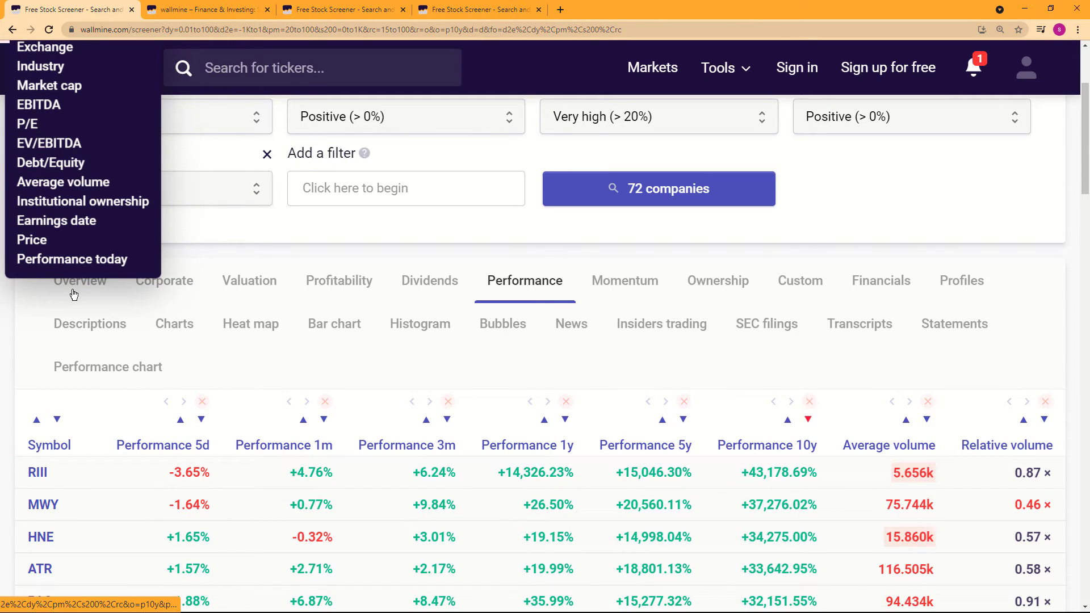
left_click(73, 295)
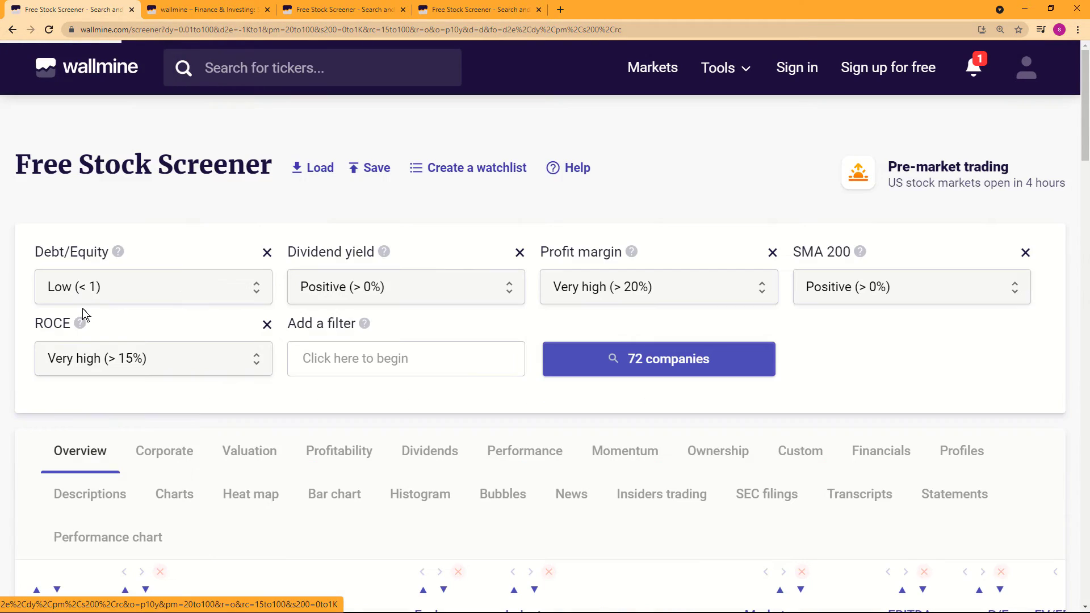
scroll(282, 462, "down", 2)
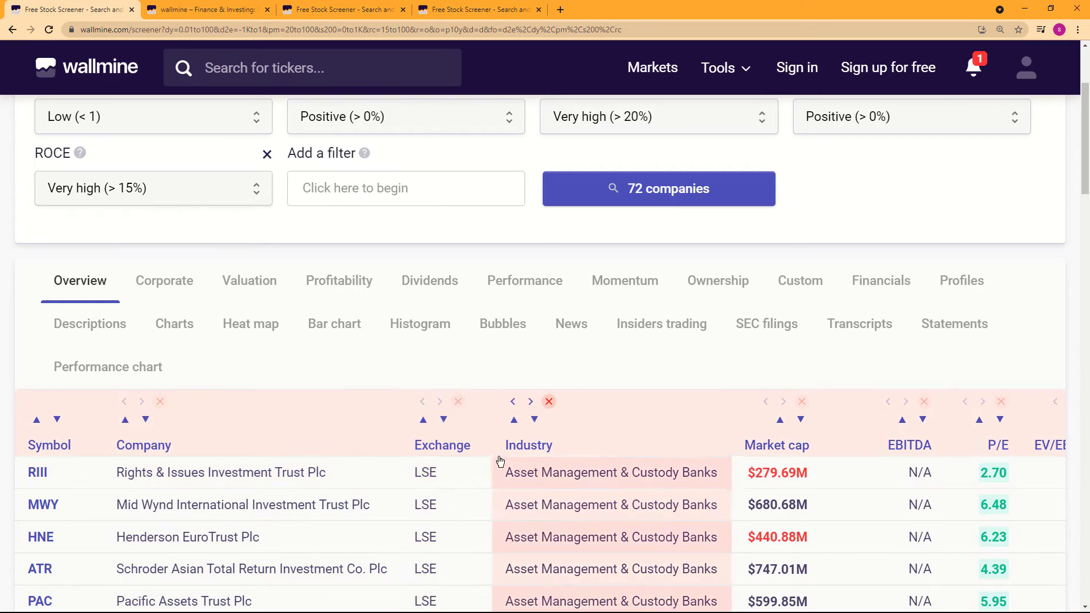
scroll(444, 464, "down", 2)
scroll(443, 464, "down", 2)
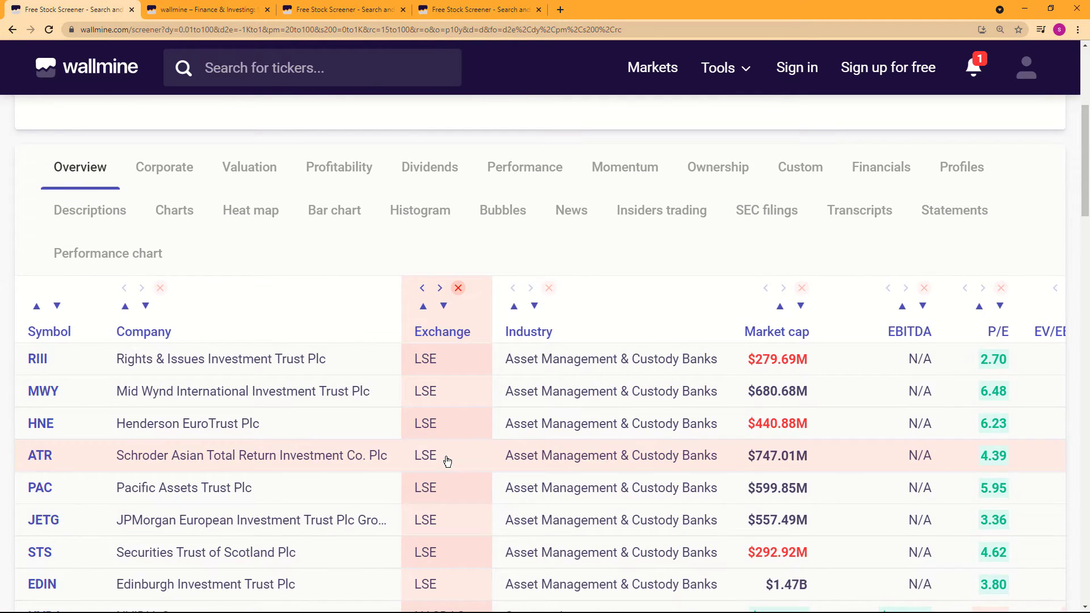
scroll(447, 462, "down", 1)
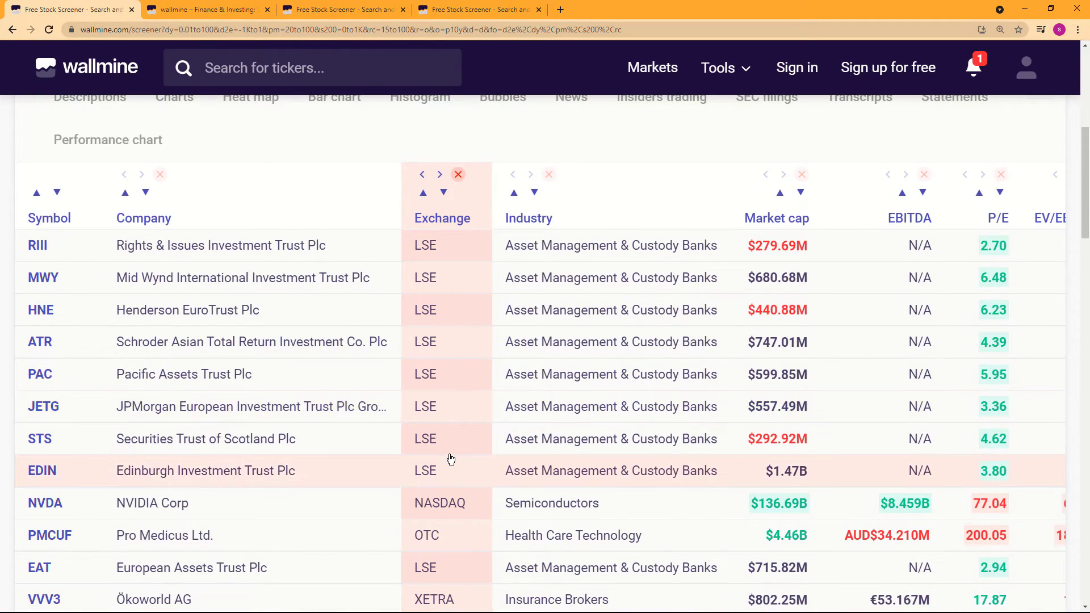
scroll(761, 279, "up", 3)
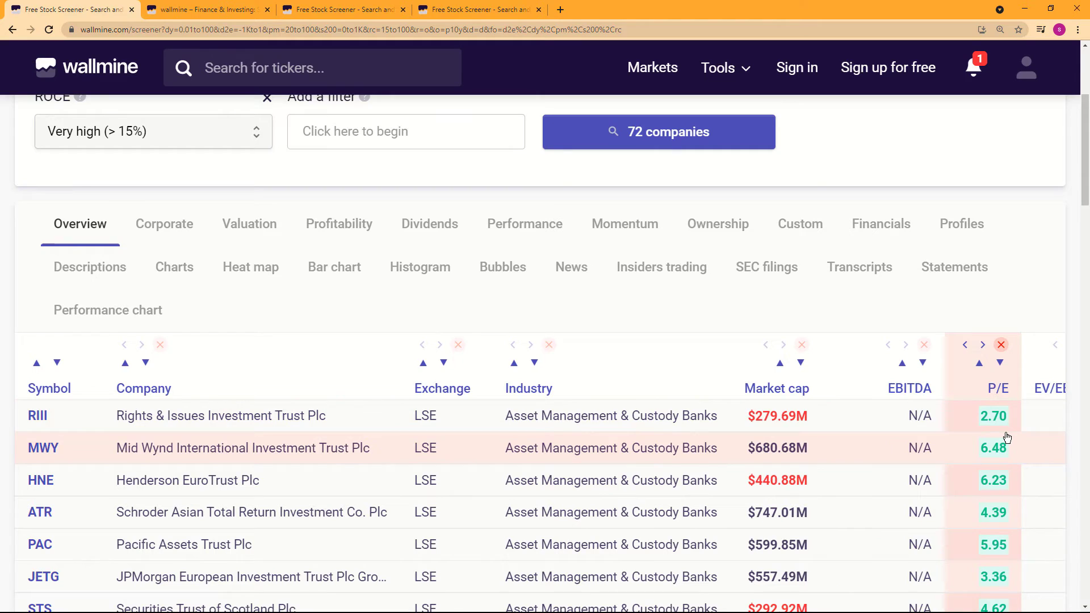
scroll(428, 338, "up", 2)
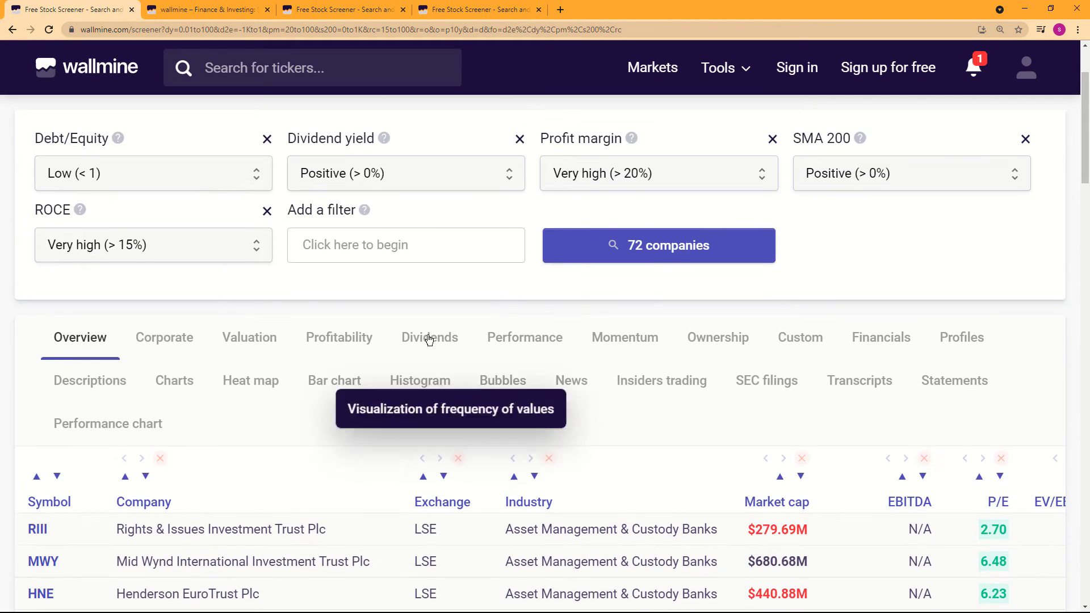
Step: Add a Sector filter and browse the available sectors without choosing one
left_click(375, 245)
left_click(355, 314)
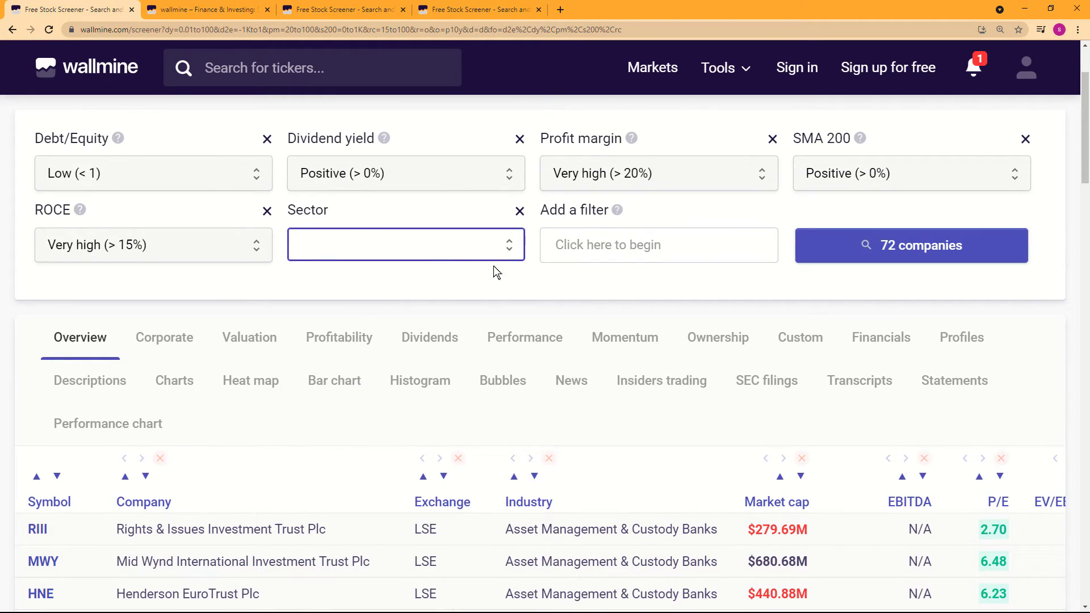
left_click(422, 246)
mouse_move(522, 380)
left_mouse_down()
mouse_move(530, 495)
mouse_move(530, 373)
left_mouse_up()
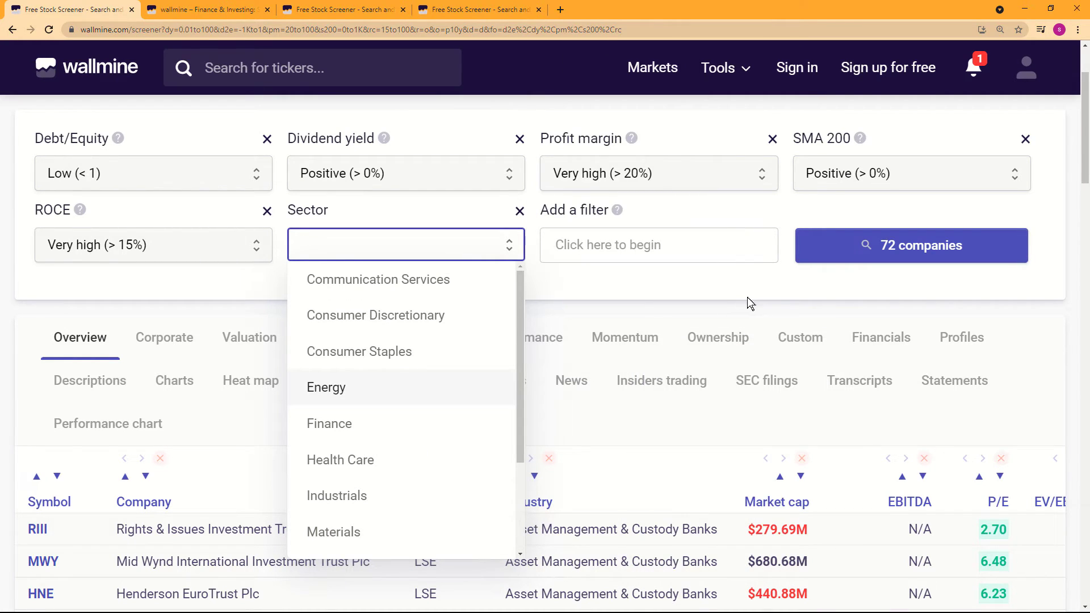
left_click(727, 290)
Step: Review the companies' industries, sort the results by Industry in ascending order and look through the grouped list
scroll(640, 428, "down", 4)
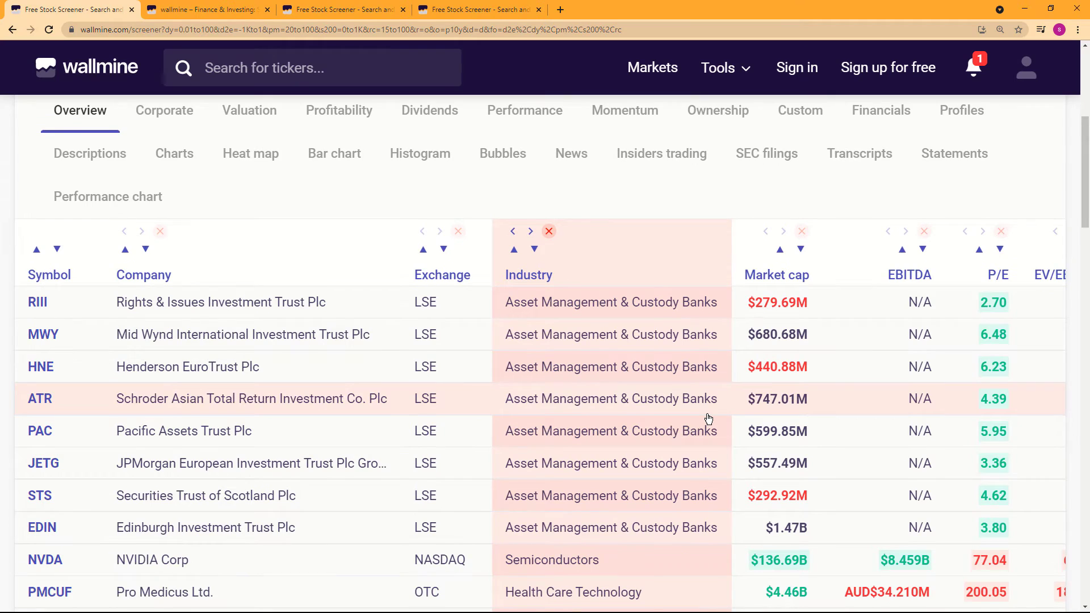
scroll(709, 419, "down", 1)
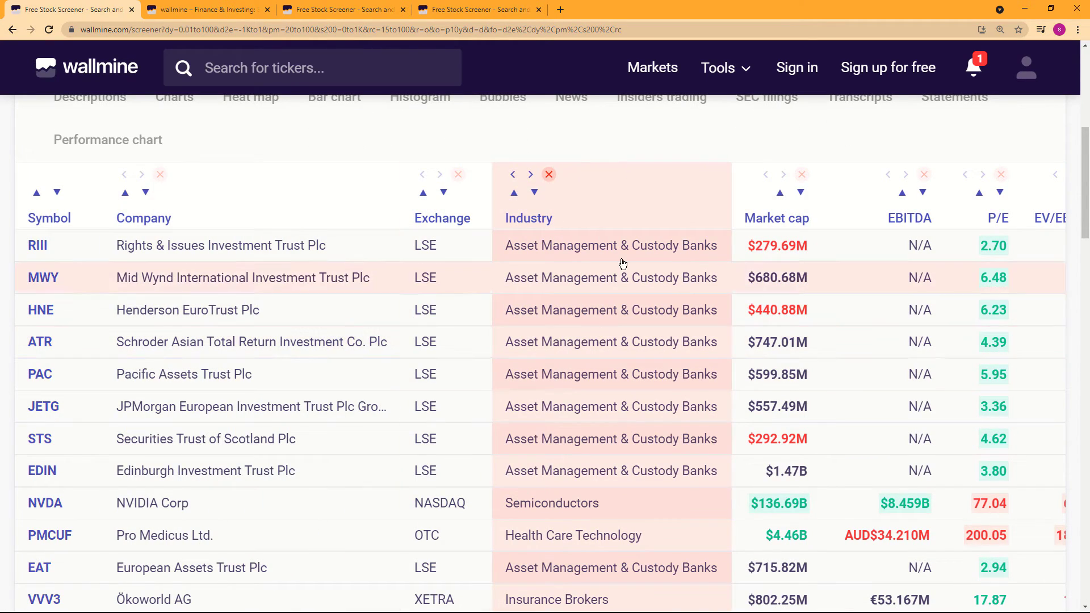
scroll(584, 475, "down", 2)
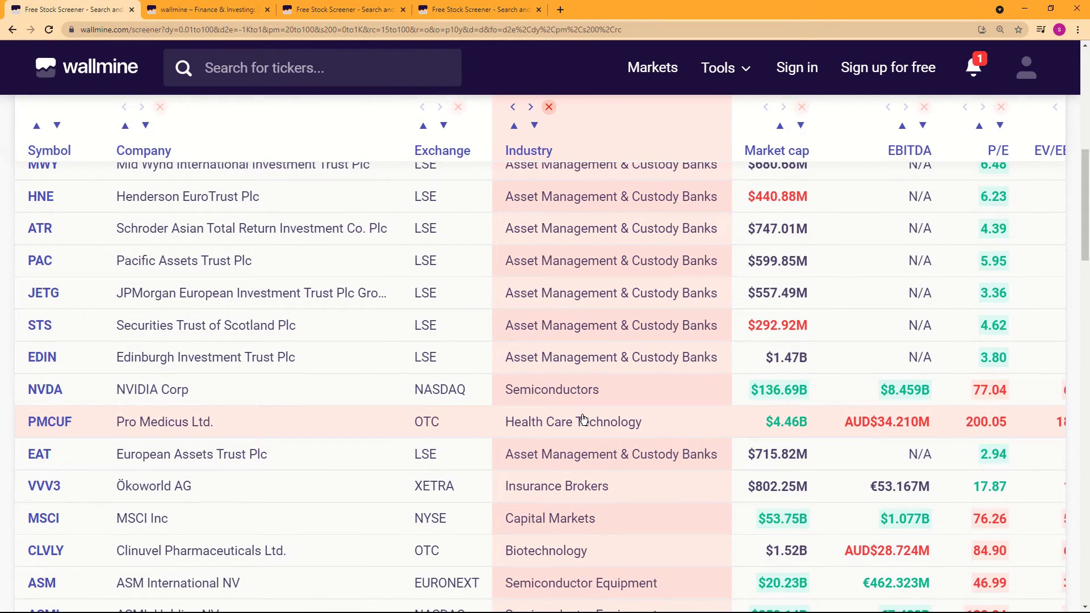
scroll(584, 419, "down", 3)
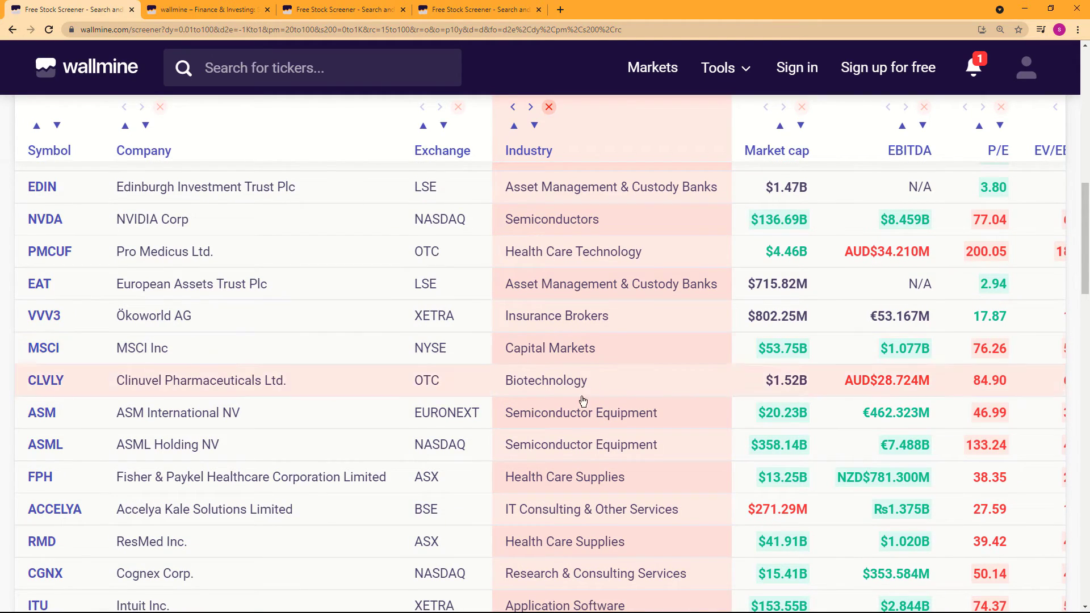
scroll(584, 382, "up", 5)
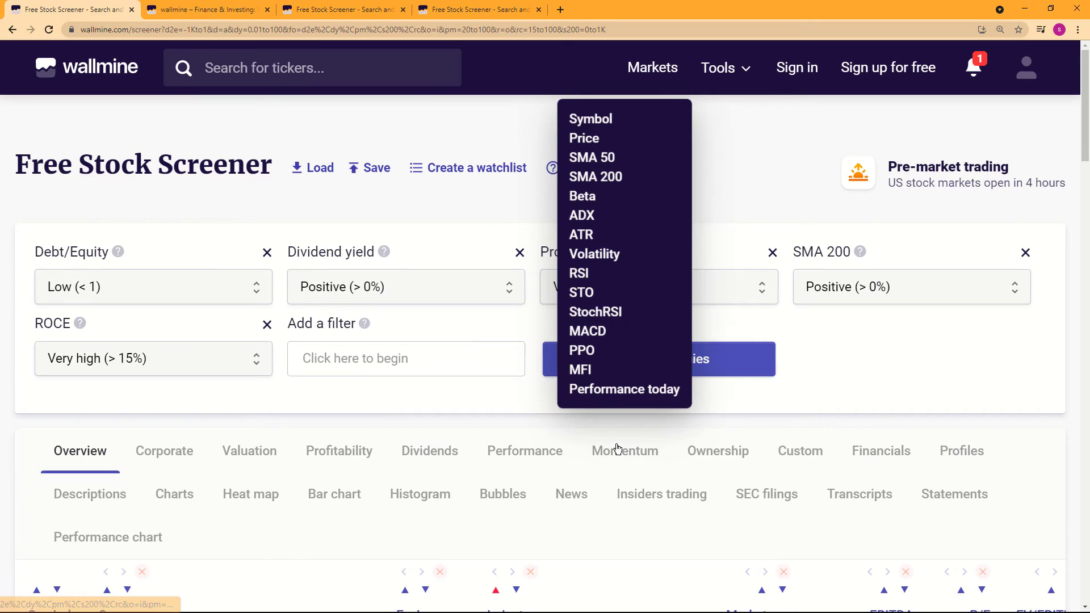
scroll(619, 451, "down", 8)
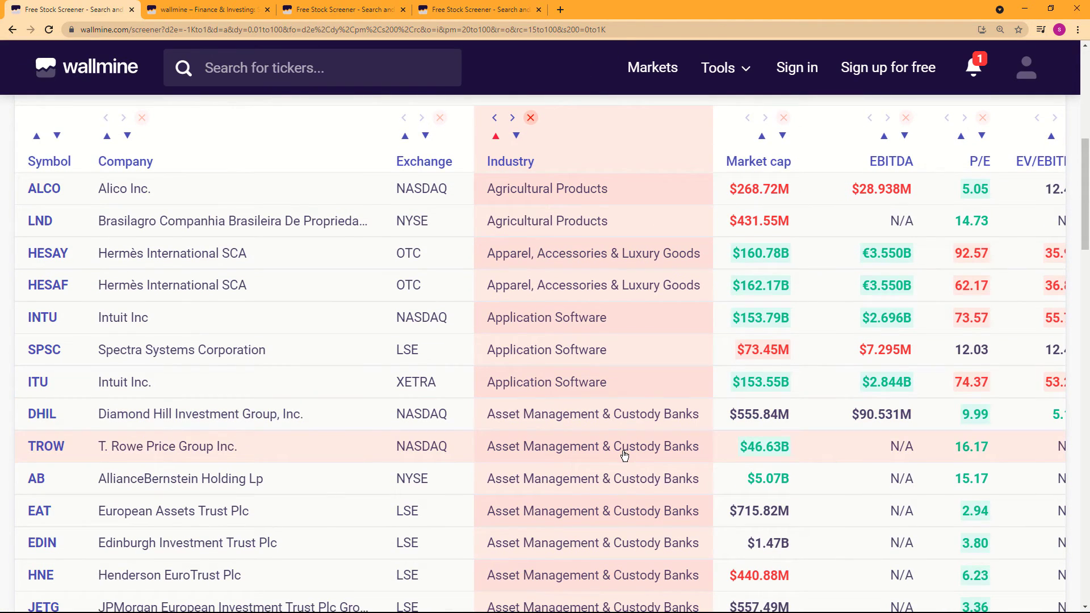
Step: Look through the industry-sorted results from Asset Management & Custody Banks to the end of the page and return to the filters
scroll(625, 453, "down", 5)
scroll(624, 453, "down", 2)
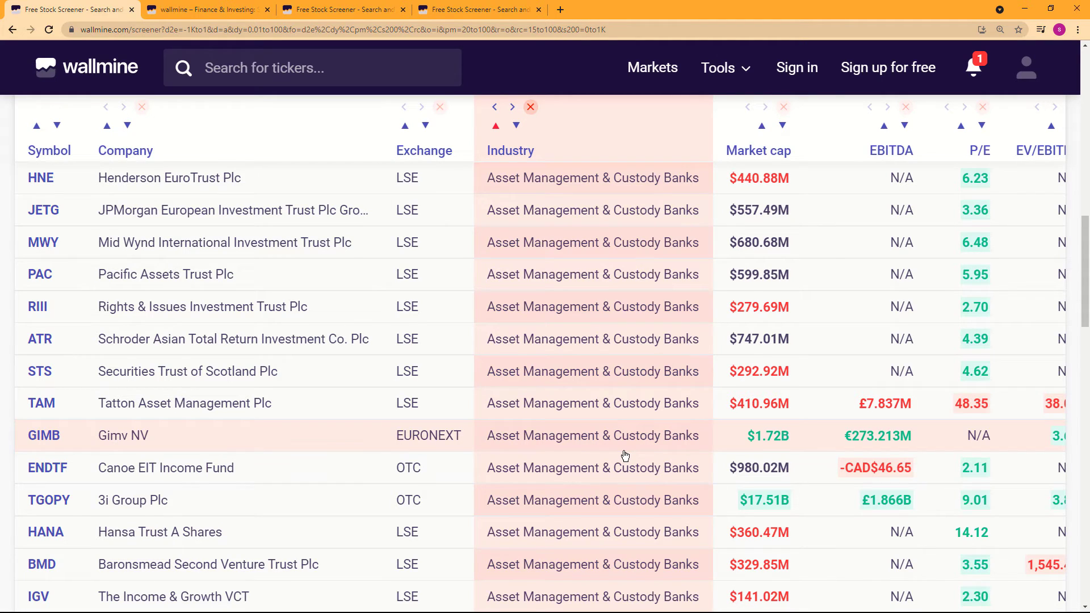
scroll(624, 455, "down", 3)
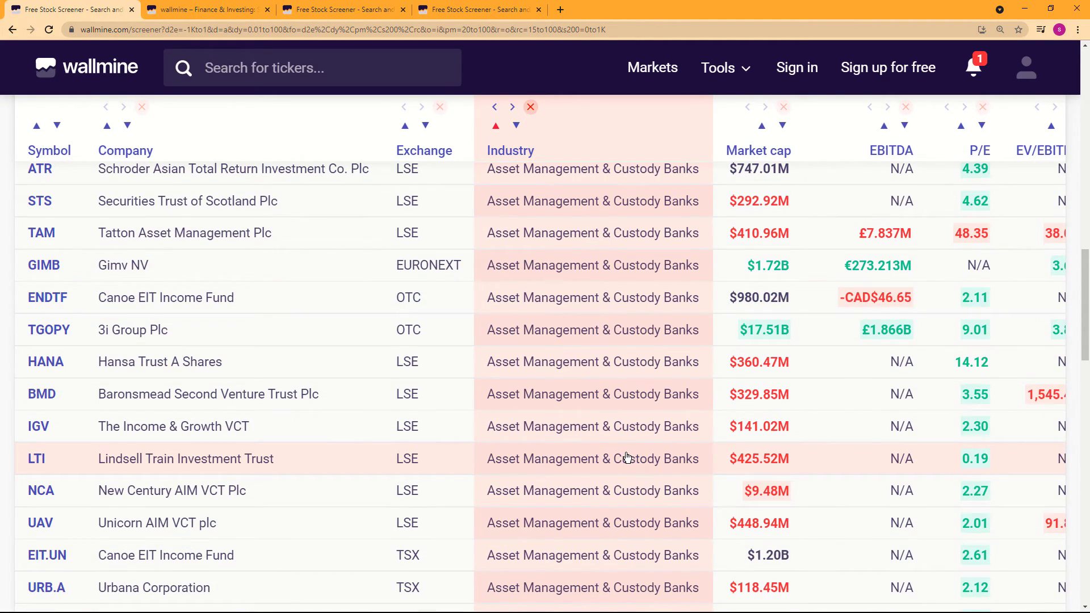
scroll(627, 458, "down", 4)
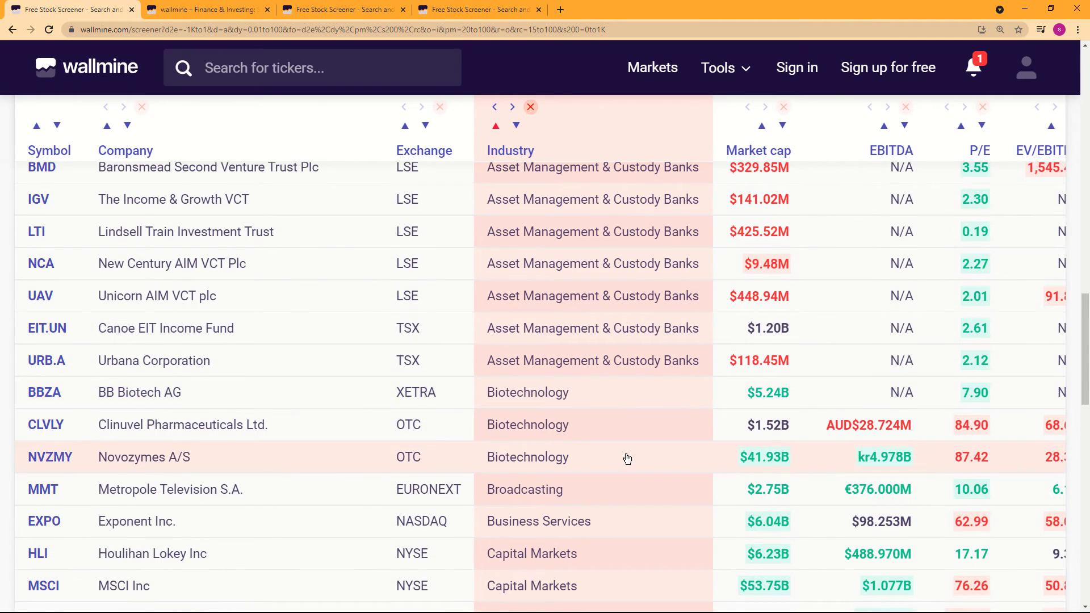
scroll(628, 458, "down", 3)
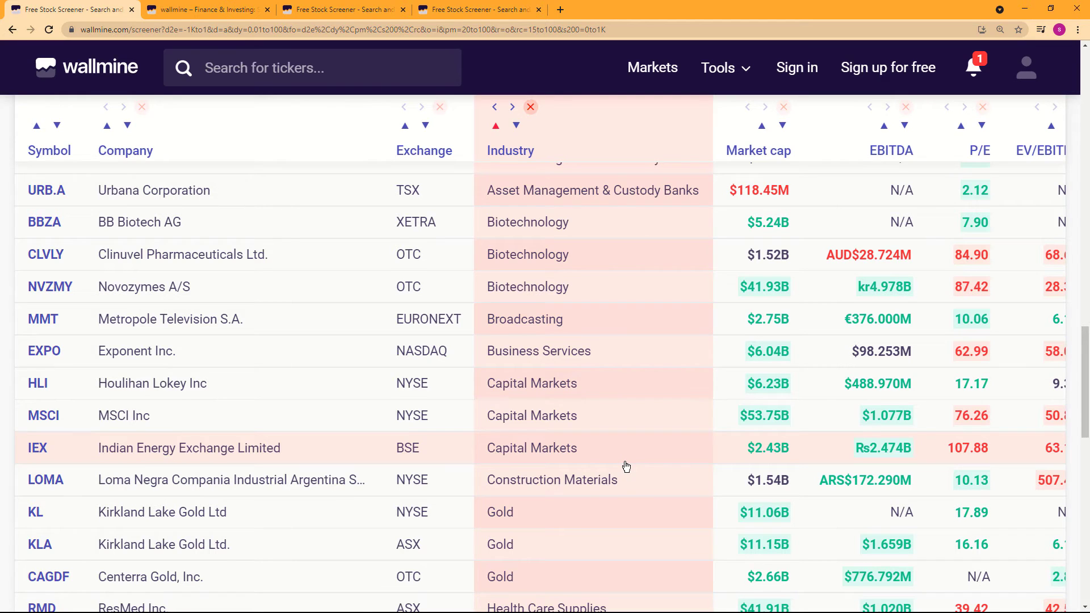
scroll(626, 467, "down", 2)
scroll(626, 467, "down", 4)
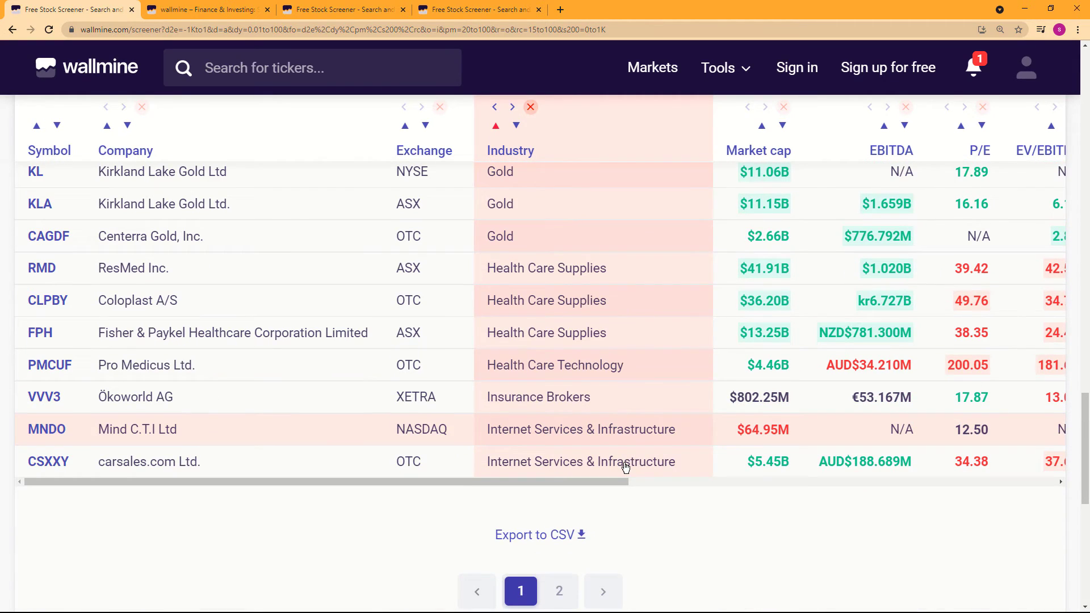
scroll(547, 330, "up", 15)
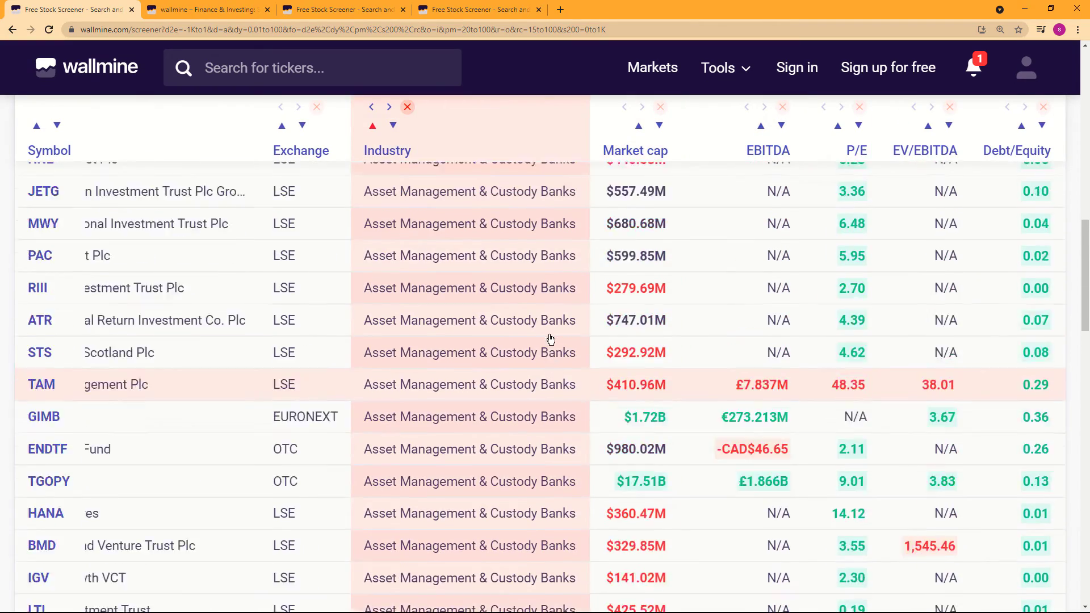
scroll(492, 315, "up", 4)
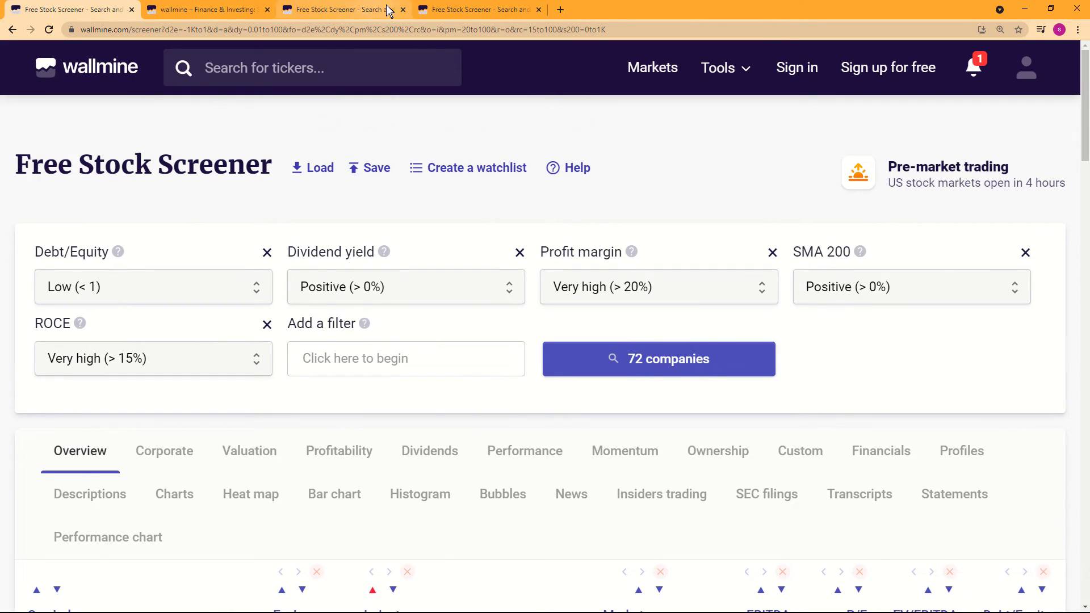
Step: Switch to the screener with the heat map of NASDAQ, NYSE and NYSEMKT companies and inspect the Finance sector's Misc group
left_click(341, 10)
left_click(455, 10)
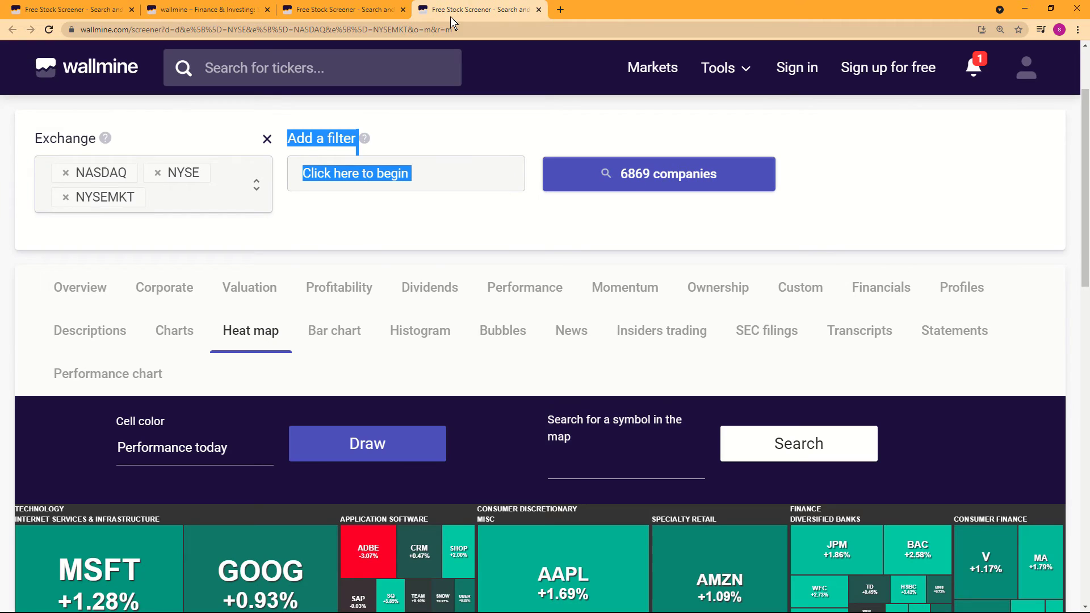
scroll(352, 512, "down", 6)
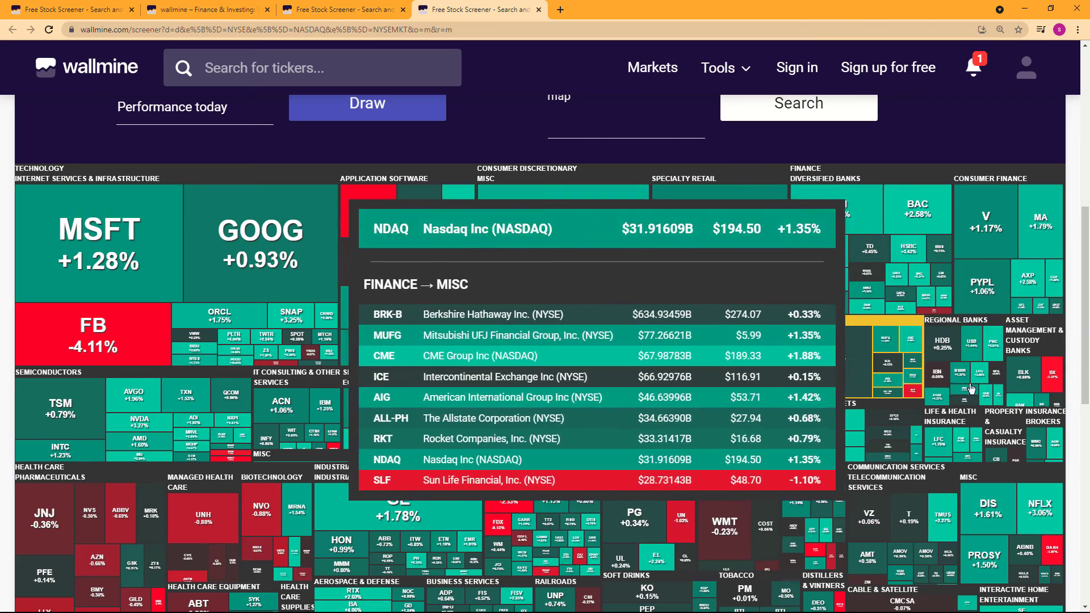
scroll(942, 386, "down", 3)
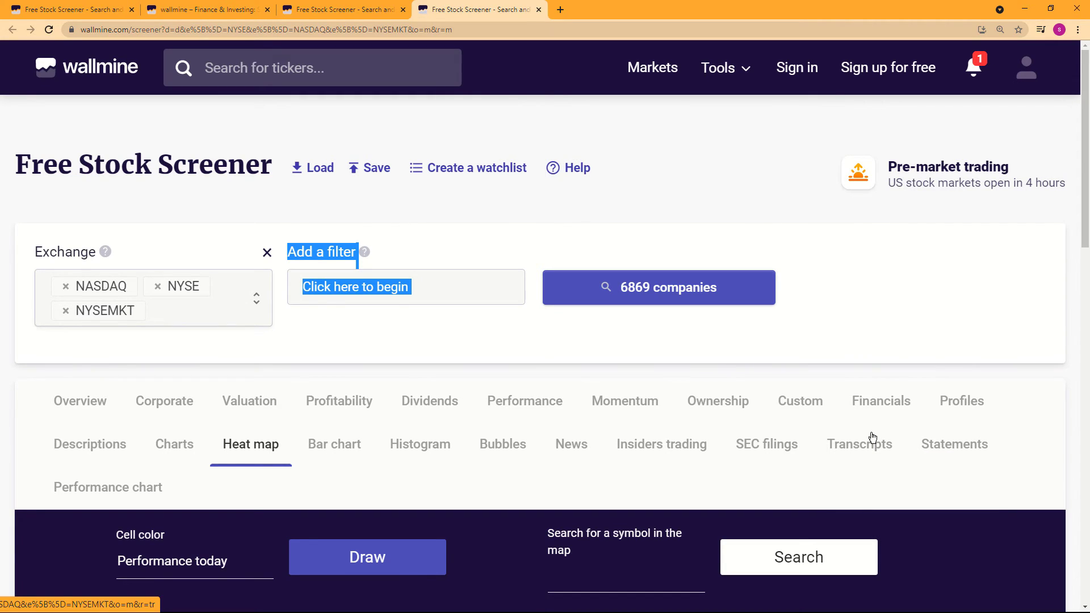
Step: Examine the heat map sector by sector, including the companies in Diversified Banks, Household & Personal Products, Soft Drinks and Specialty Retail
scroll(872, 438, "down", 2)
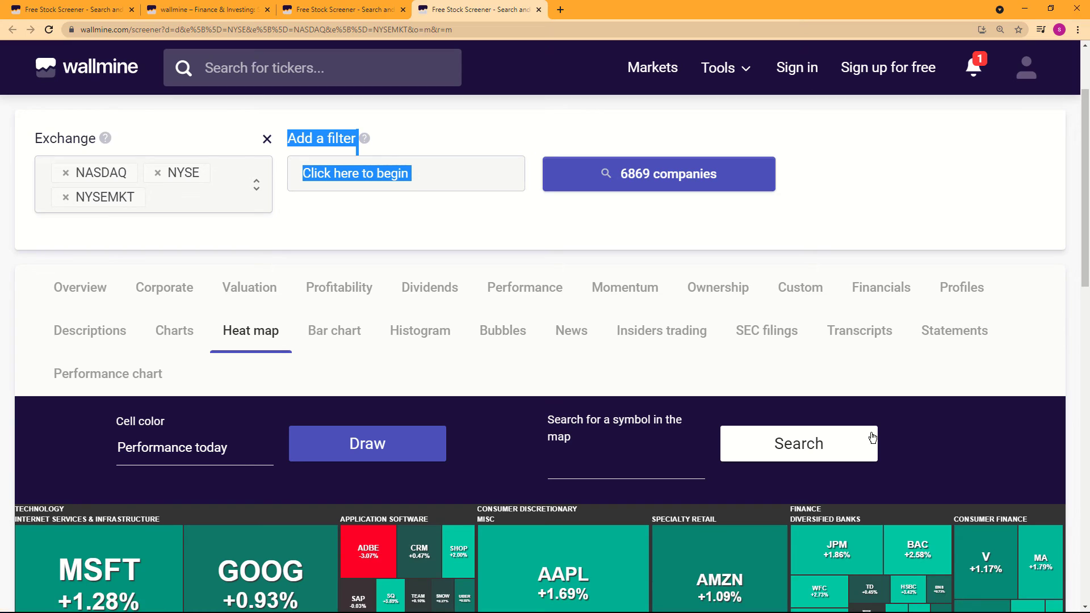
scroll(873, 438, "down", 2)
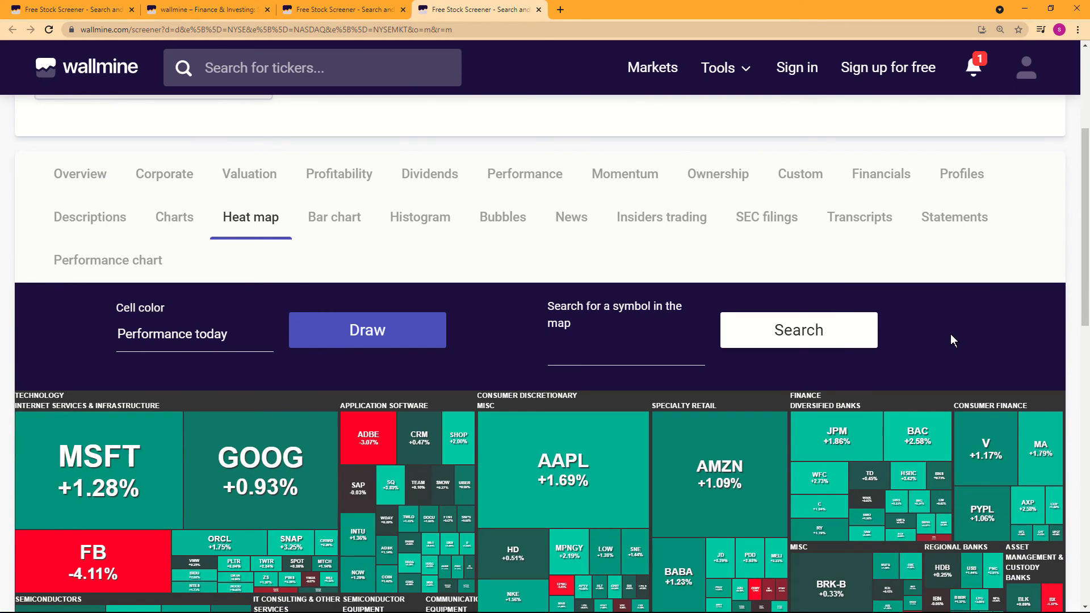
scroll(949, 338, "down", 2)
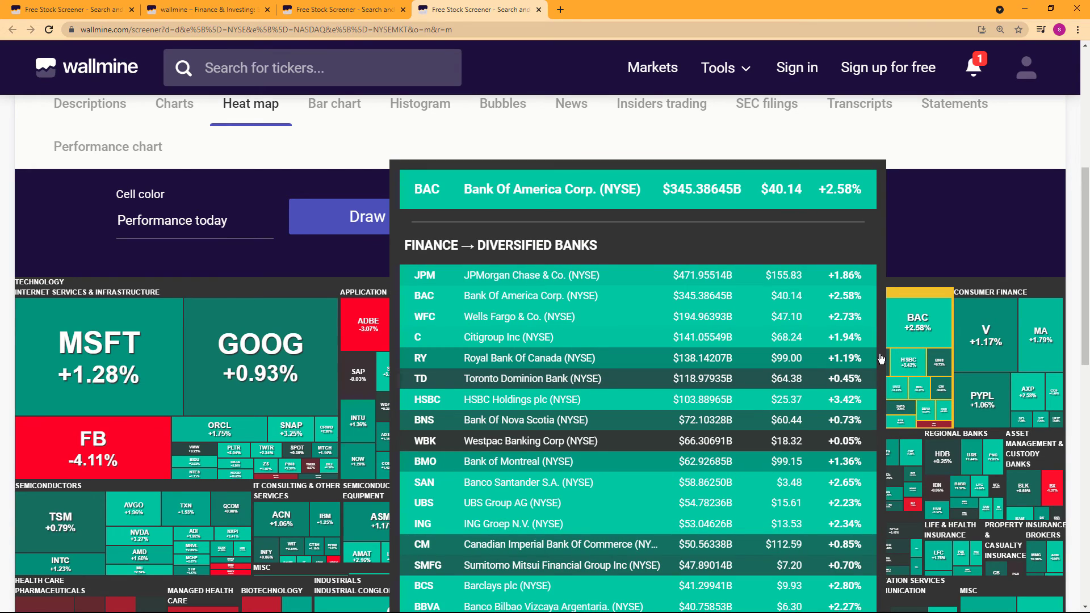
mouse_move(842, 388)
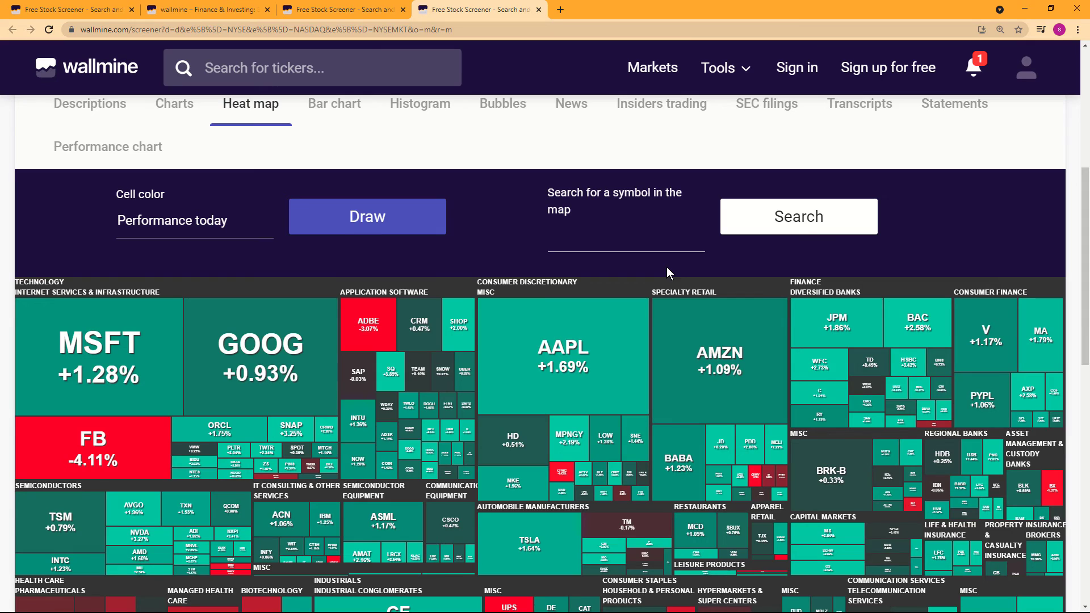
scroll(667, 268, "down", 6)
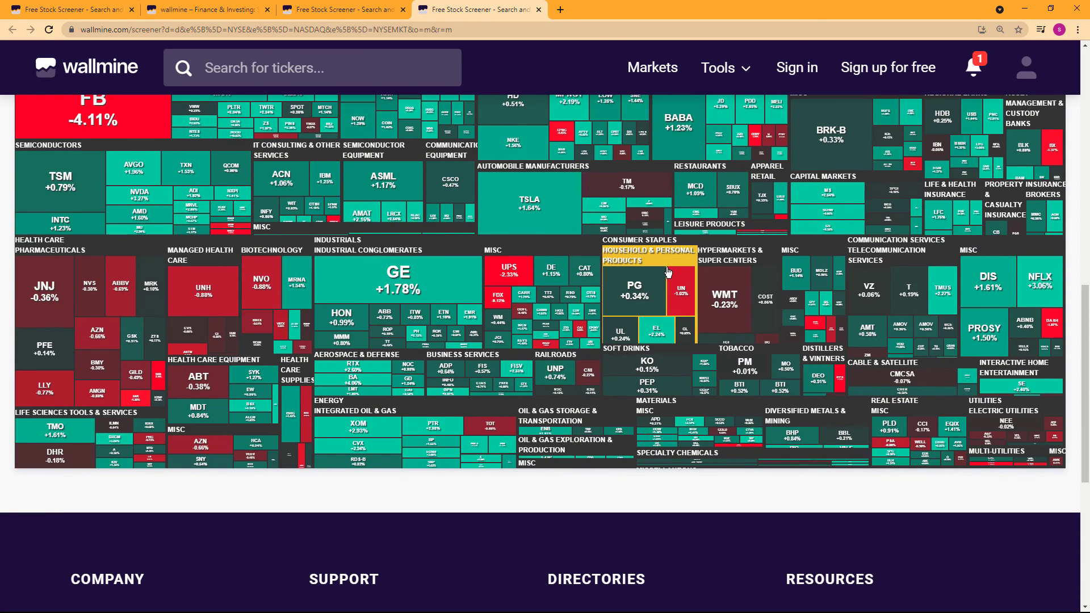
scroll(669, 274, "down", 2)
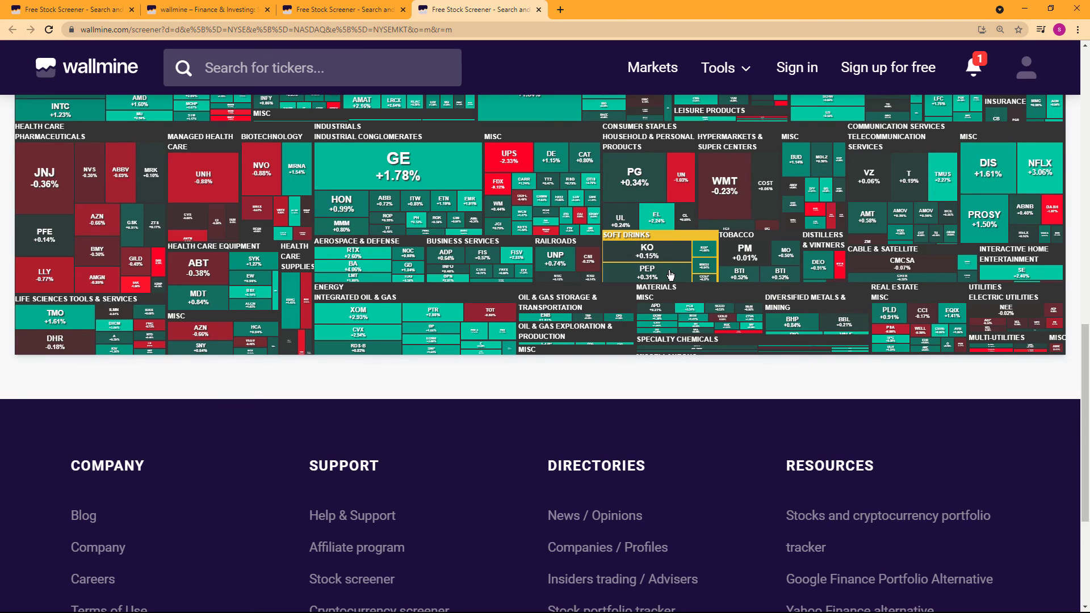
scroll(670, 275, "down", 2)
scroll(669, 275, "up", 7)
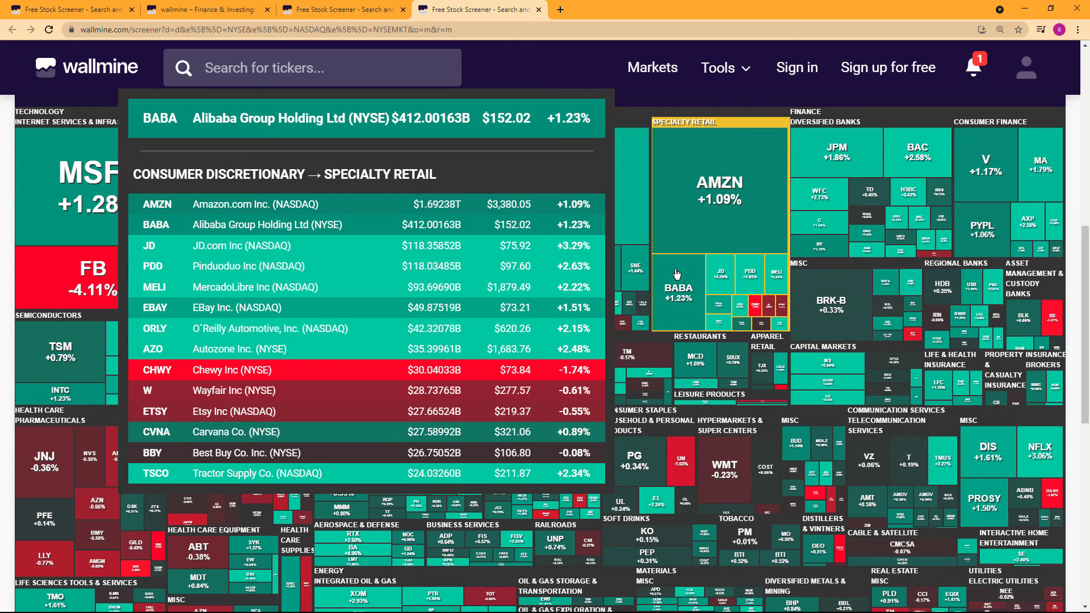